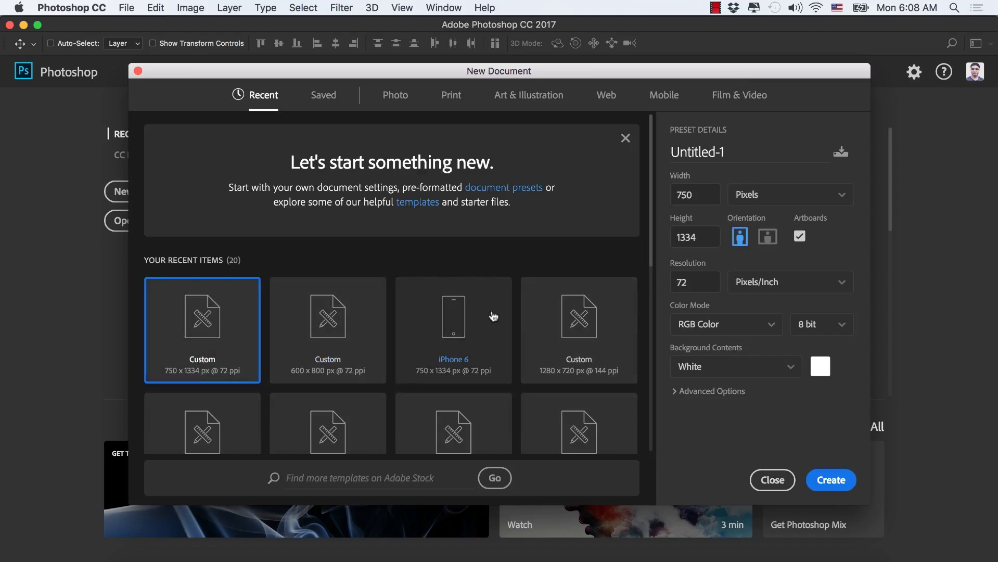
Step: Create a new 750 x 1334 px document from the iPhone 6 preset
click(469, 330)
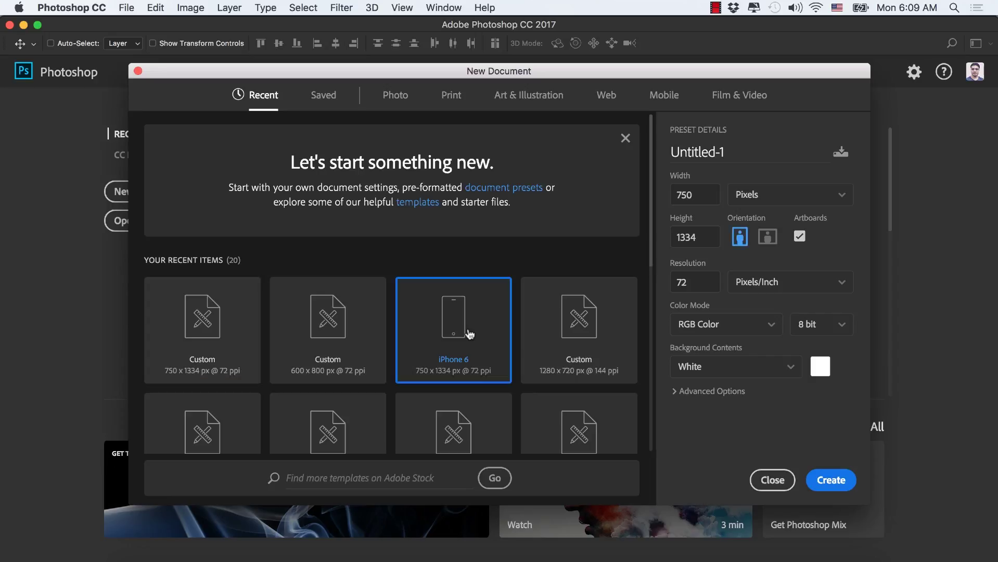
click(831, 480)
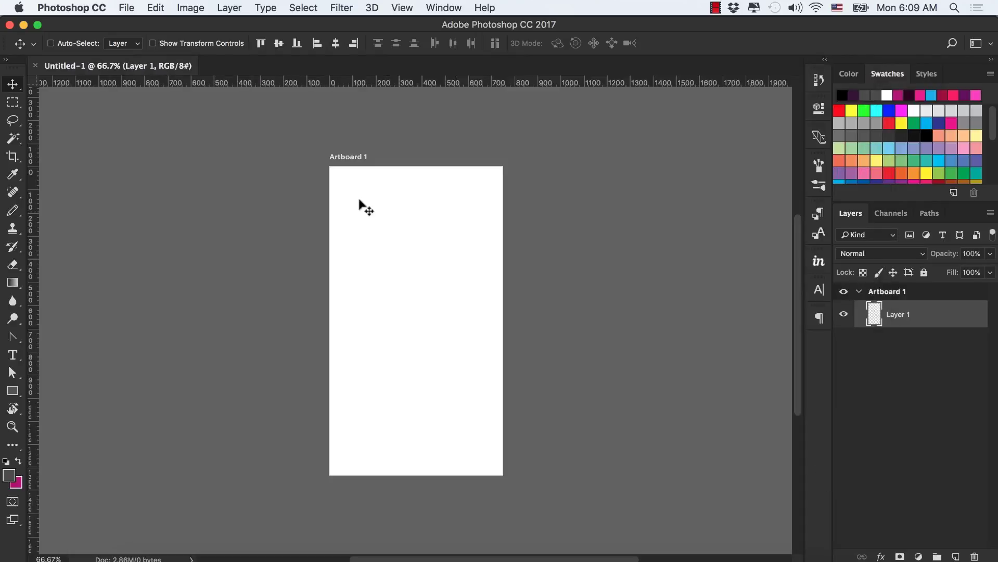
Step: Activate the Brush tool and choose the 46 px spatter brush tip
mouse_move(12, 211)
mouse_down()
mouse_move(60, 220)
mouse_move(57, 208)
mouse_up()
click(58, 43)
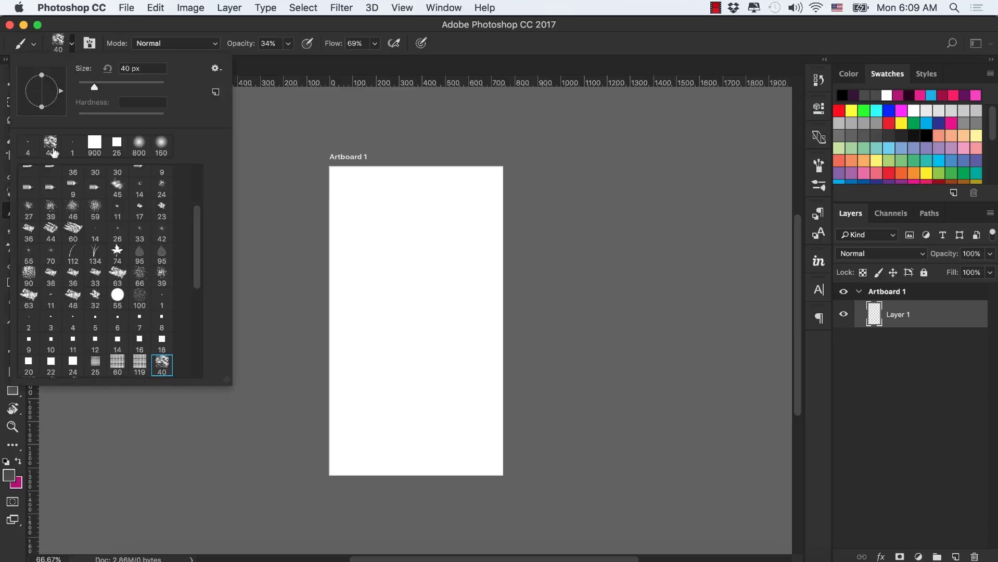
scroll(68, 250, up, 5)
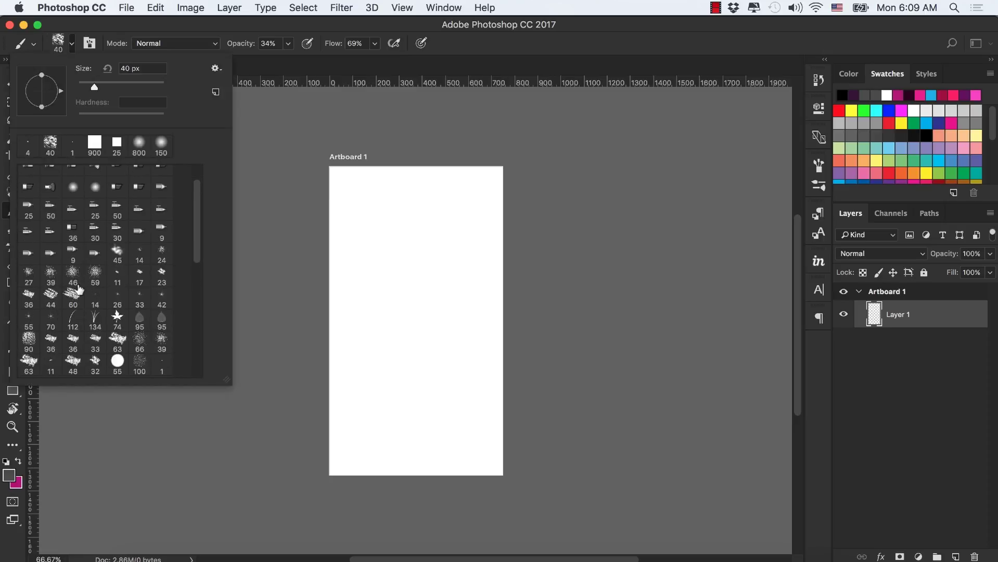
click(73, 275)
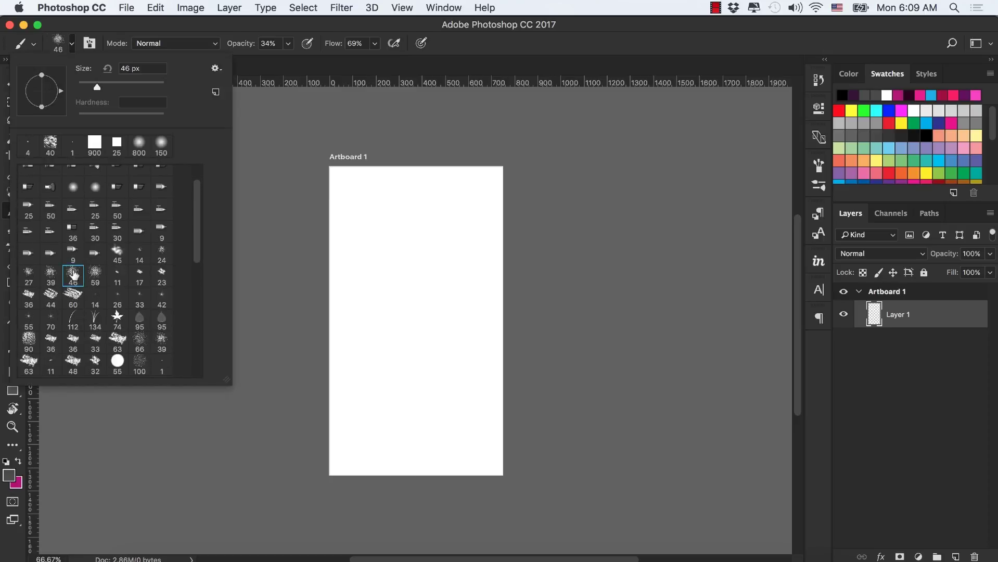
Step: Try the brush with a back-and-forth gray stroke near the top of the artboard
click(349, 185)
mouse_move(348, 185)
mouse_down()
mouse_move(453, 181)
mouse_move(349, 182)
mouse_move(445, 185)
mouse_move(355, 177)
mouse_move(428, 170)
mouse_up()
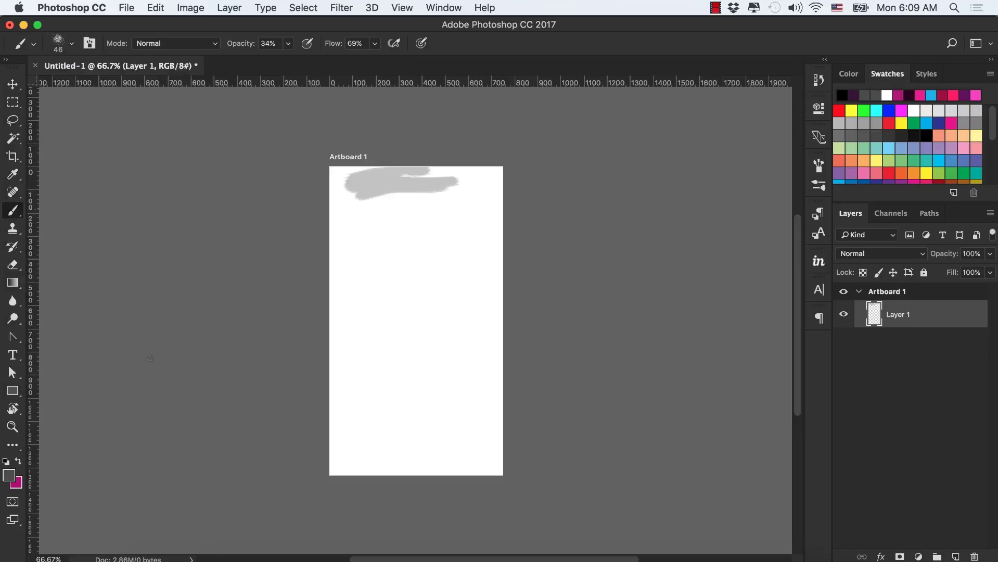
Step: Set the foreground color to the lighter gray 7a7a7a
click(11, 476)
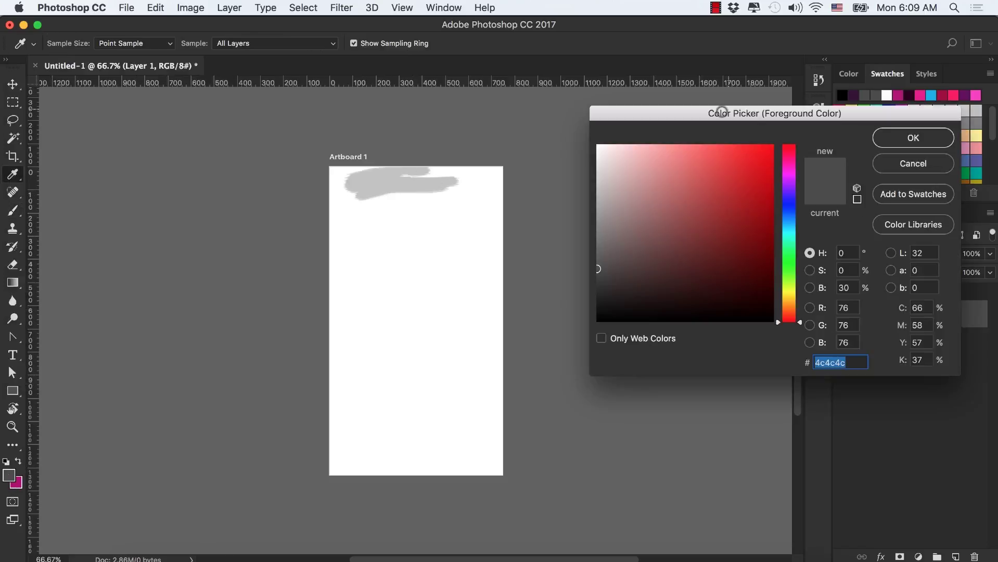
click(557, 241)
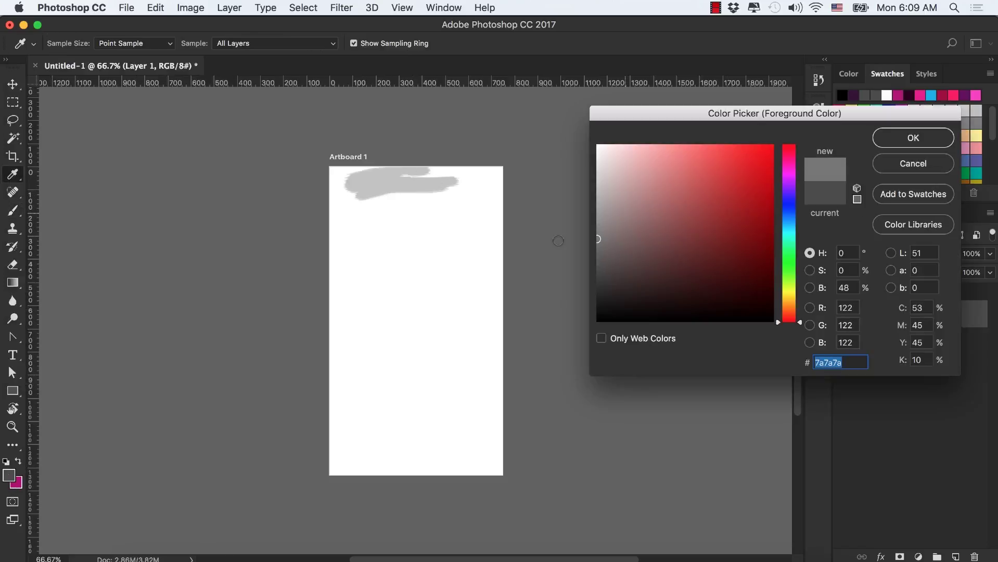
click(917, 137)
Step: Paint a trial stroke along the artboard's top edge, and undo all the trial brush strokes
mouse_move(415, 183)
mouse_down()
mouse_move(321, 176)
mouse_move(356, 167)
mouse_move(518, 175)
mouse_move(481, 176)
mouse_up()
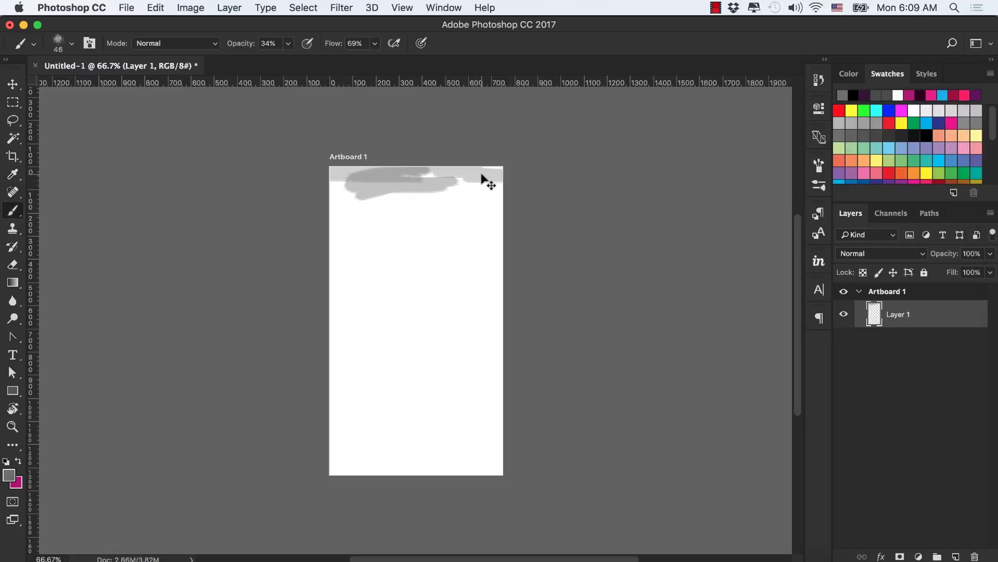
key(super+z)
key(super+z)
key(alt+super+z)
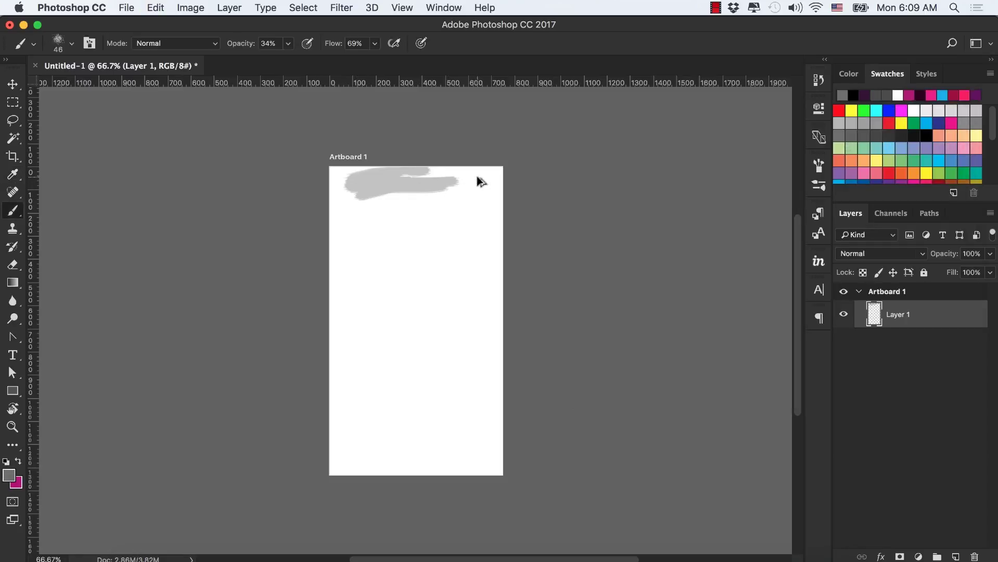
key(alt+super+z)
Step: Paint a gray header band across the artboard's top and a three-part tab row beneath it, with a mark in each part
drag(332, 195, 501, 194)
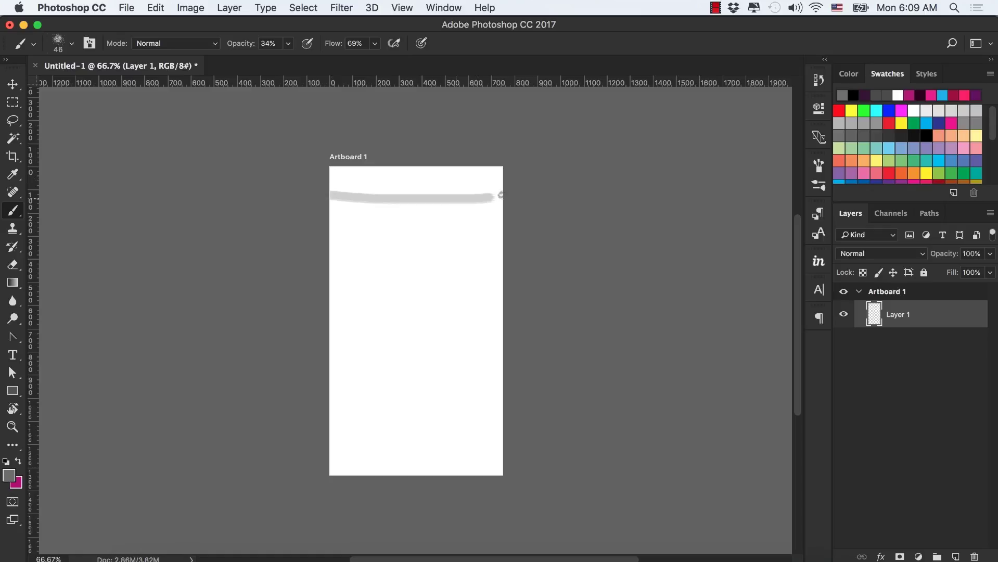
mouse_move(321, 190)
mouse_down()
mouse_move(456, 171)
mouse_move(409, 181)
mouse_move(500, 179)
mouse_up()
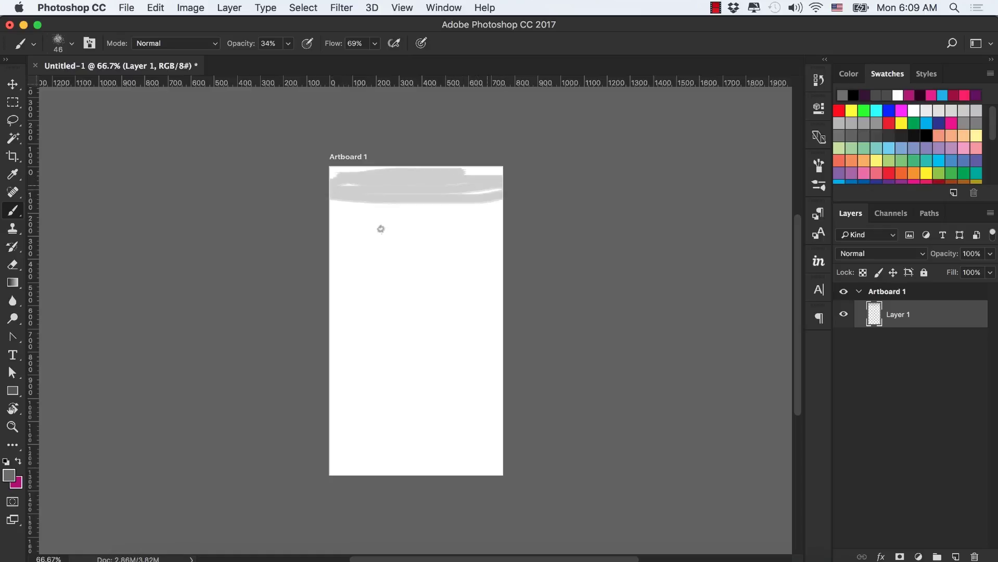
drag(333, 231, 504, 231)
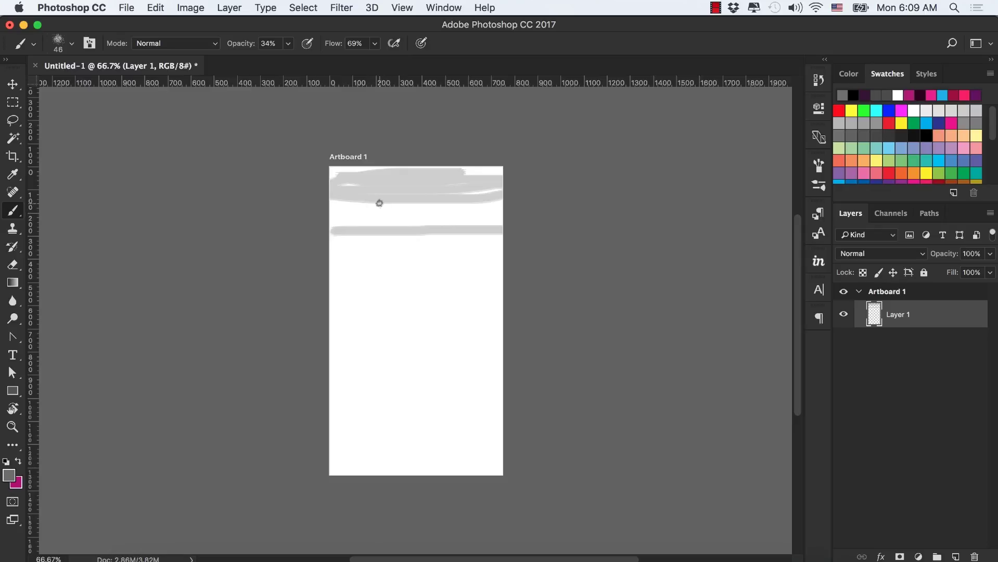
drag(379, 203, 380, 228)
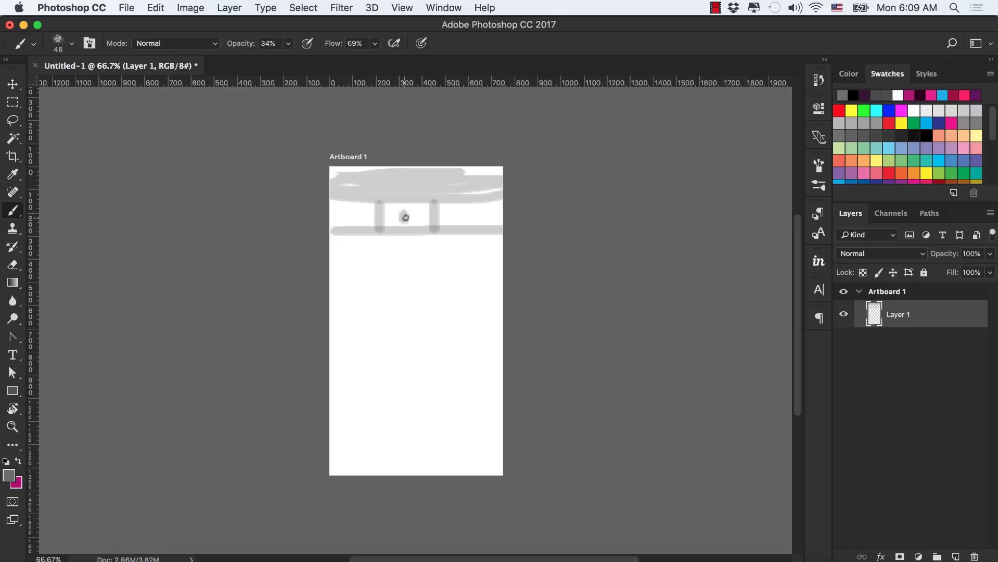
drag(460, 217, 482, 211)
drag(338, 217, 356, 217)
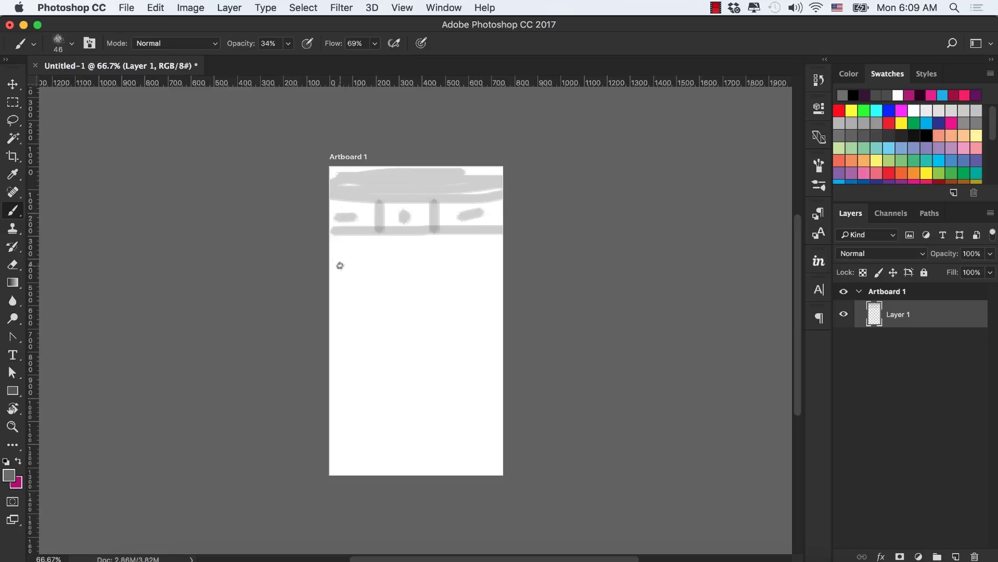
Step: Paint a framed, rising line chart with short label strokes under it, and three filled ovals near the artboard's bottom edge
mouse_move(342, 257)
mouse_down()
mouse_move(347, 375)
mouse_move(500, 369)
mouse_move(492, 370)
mouse_move(485, 249)
mouse_move(345, 258)
mouse_up()
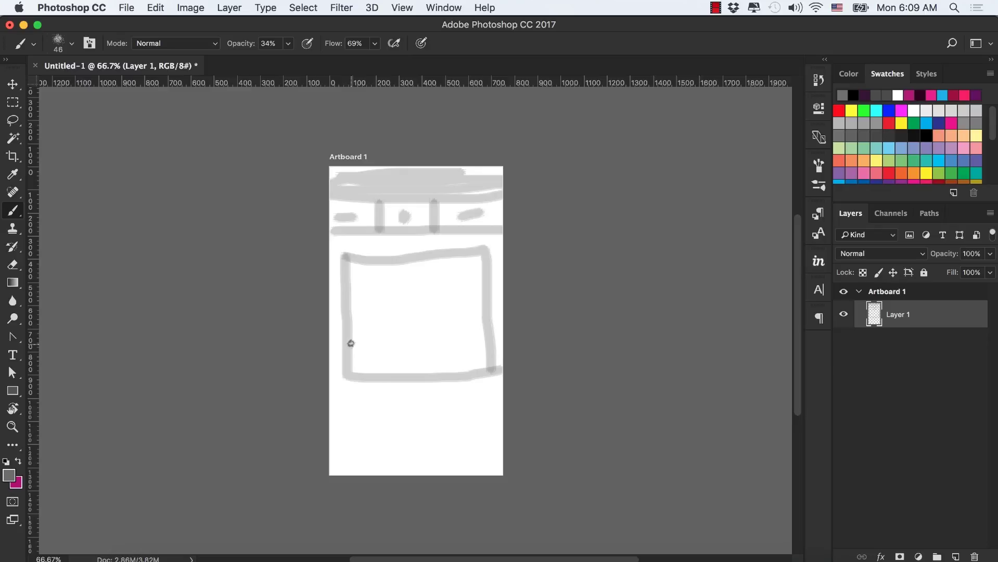
mouse_move(351, 343)
mouse_down()
mouse_move(407, 312)
mouse_move(433, 318)
mouse_move(469, 292)
mouse_up()
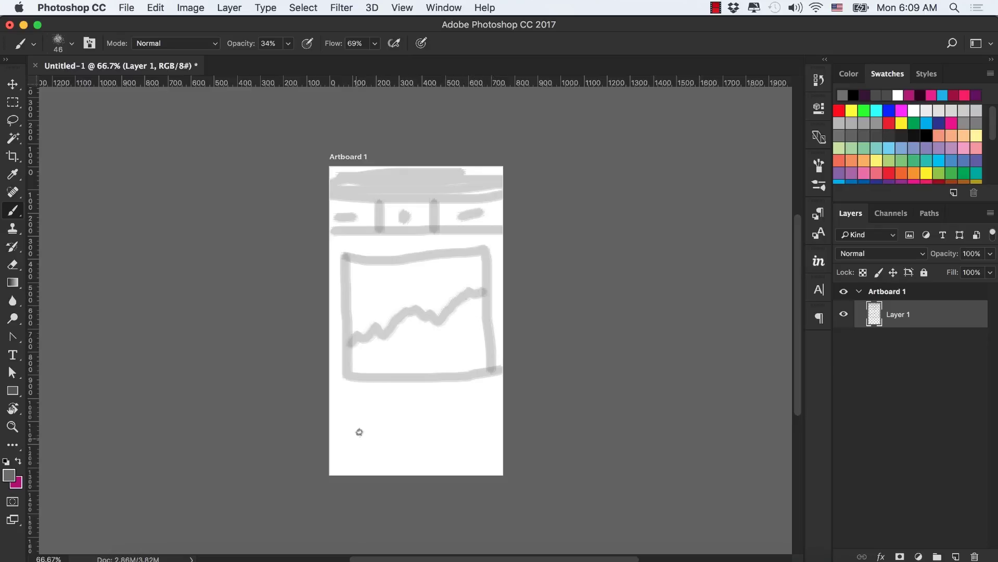
mouse_move(344, 377)
mouse_down()
mouse_move(341, 395)
mouse_move(363, 402)
mouse_move(480, 402)
mouse_up()
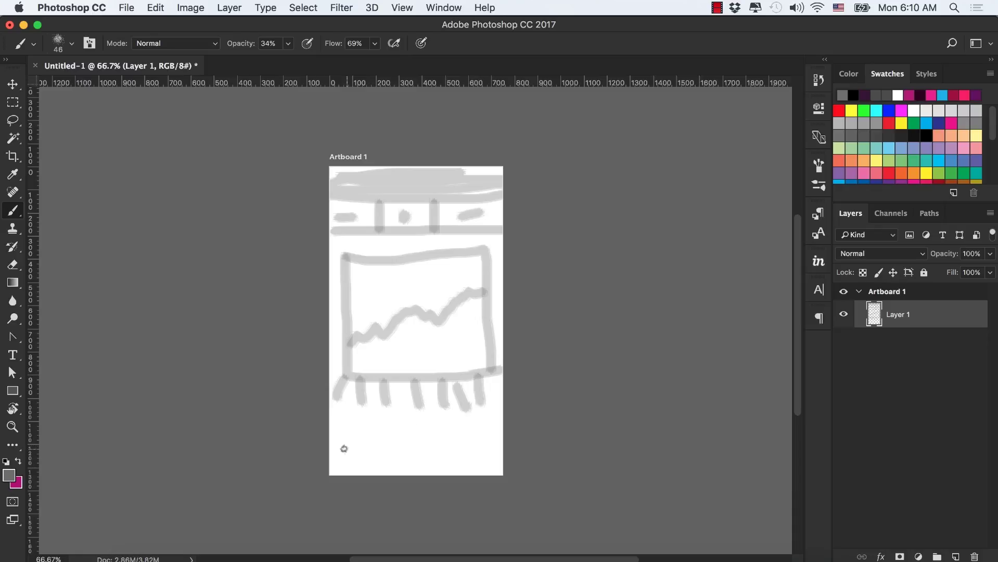
mouse_move(349, 455)
mouse_down()
mouse_move(376, 444)
mouse_move(363, 442)
mouse_move(413, 465)
mouse_move(408, 449)
mouse_move(427, 447)
mouse_move(349, 447)
mouse_move(370, 457)
mouse_move(474, 448)
mouse_move(460, 461)
mouse_move(480, 450)
mouse_up()
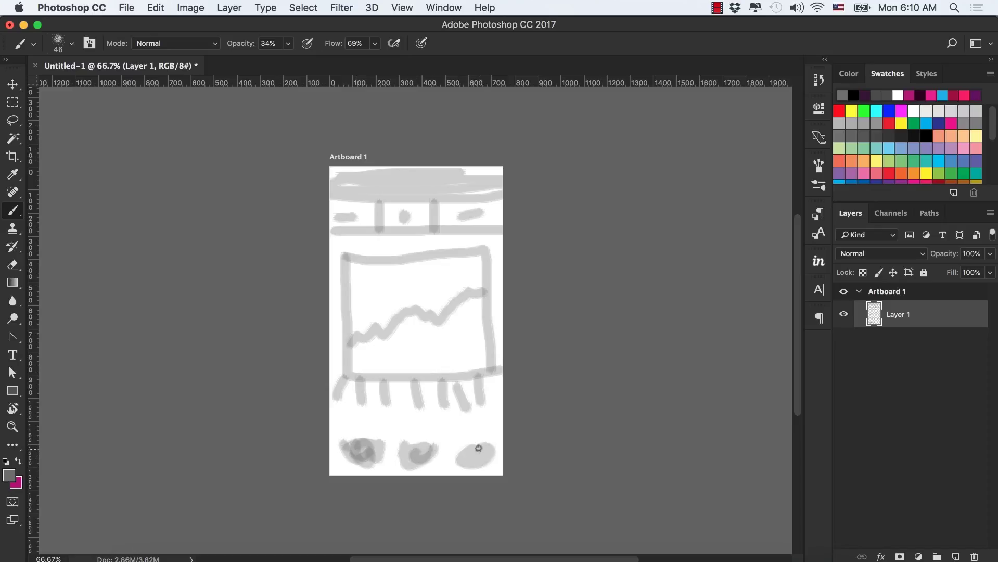
scroll(389, 290, up, 3)
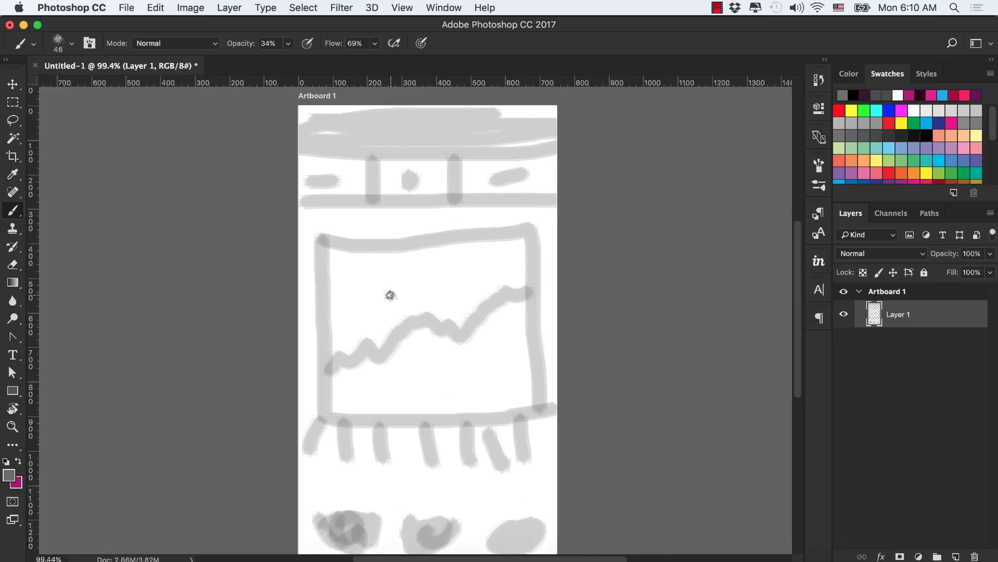
scroll(390, 290, down, 1)
scroll(374, 307, down, 1)
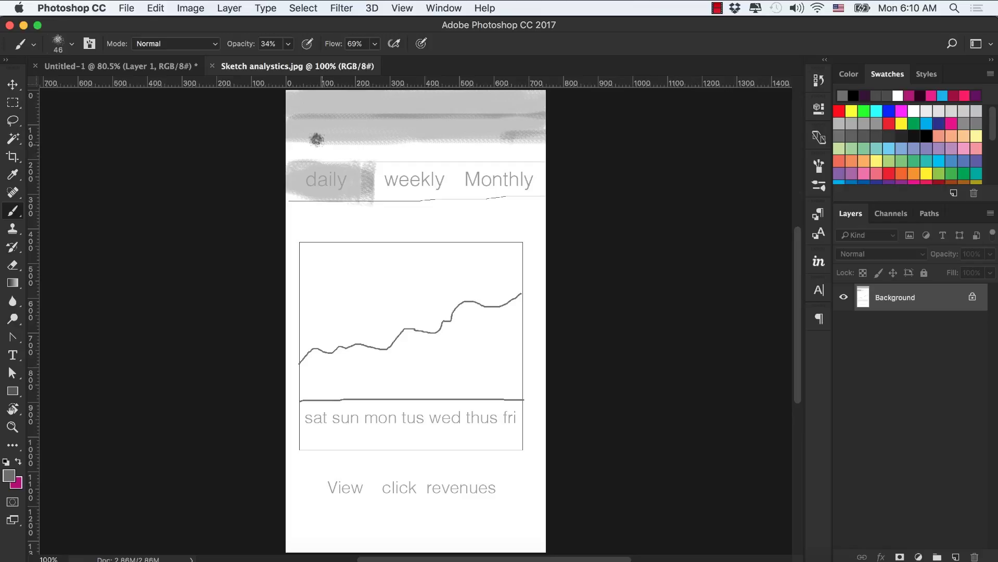
Step: In Sketch analystics.jpg, brush gray over the header band and draw a wide rectangle below the View, click and revenues labels
drag(295, 111, 471, 106)
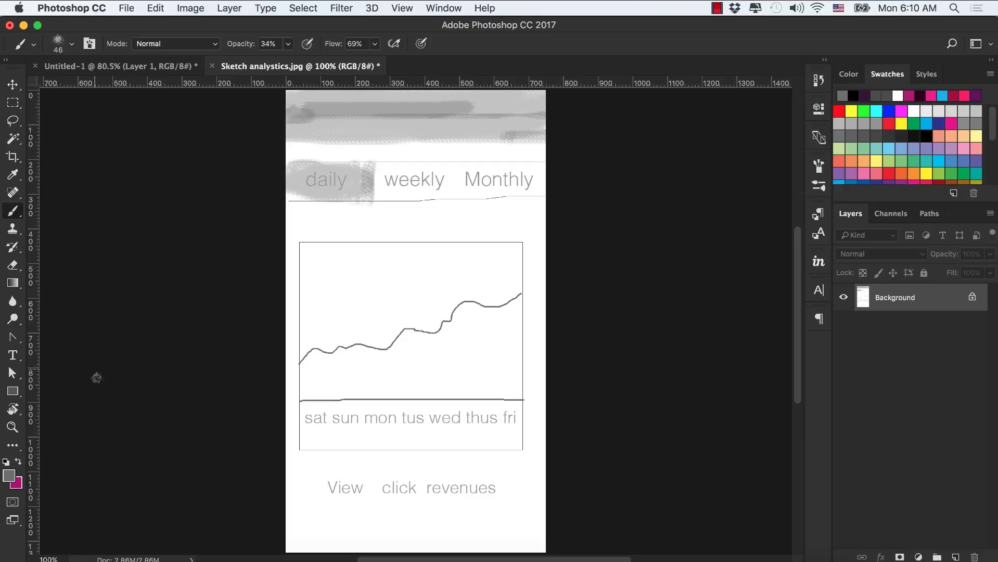
click(13, 355)
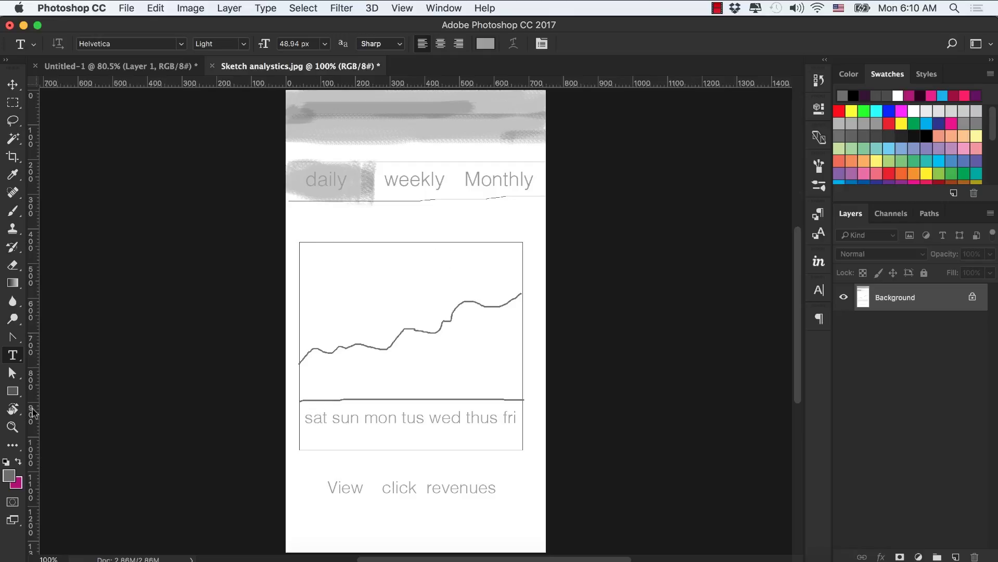
click(14, 394)
right_click(14, 394)
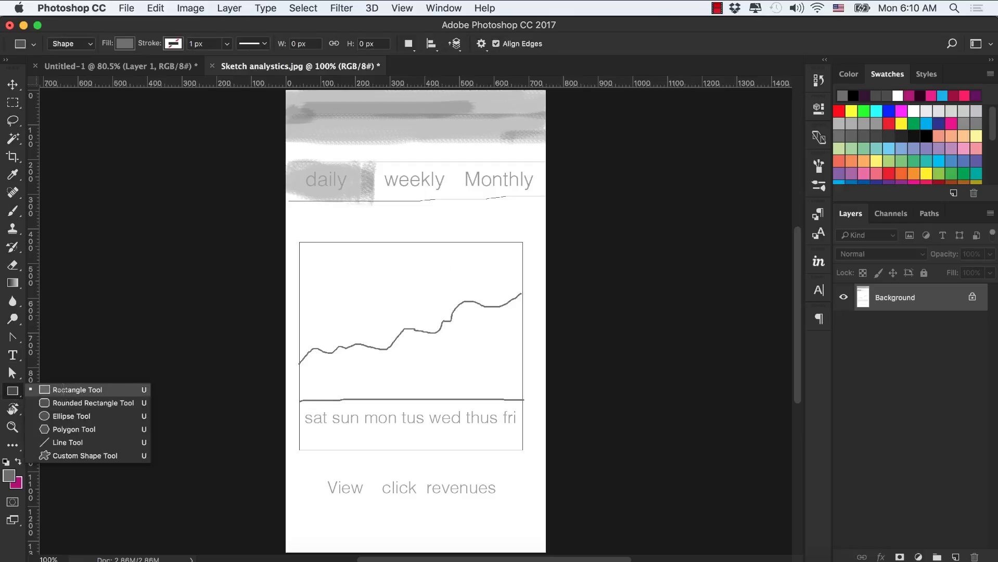
click(63, 387)
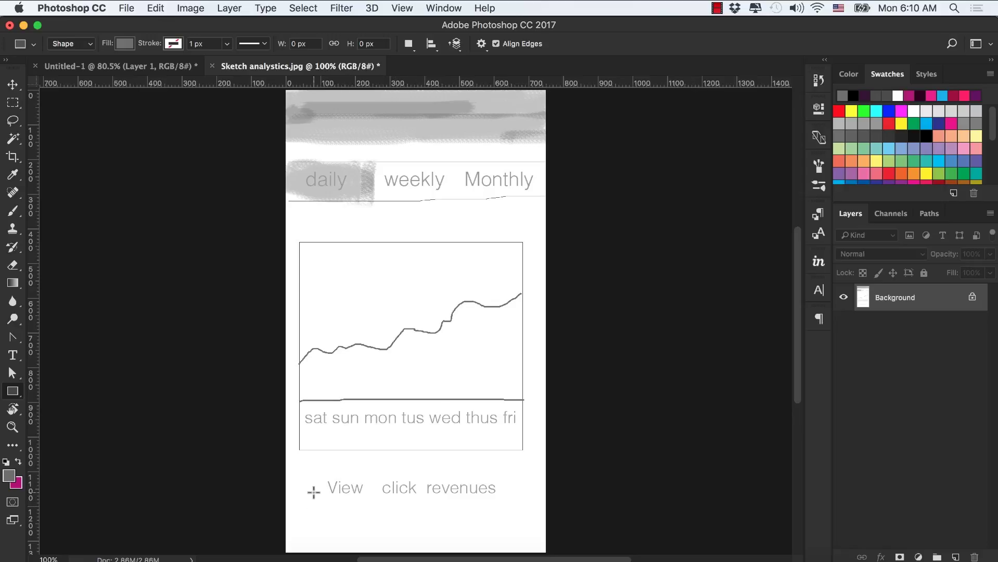
mouse_move(322, 507)
mouse_down()
mouse_move(373, 535)
mouse_move(493, 524)
mouse_move(495, 535)
mouse_up()
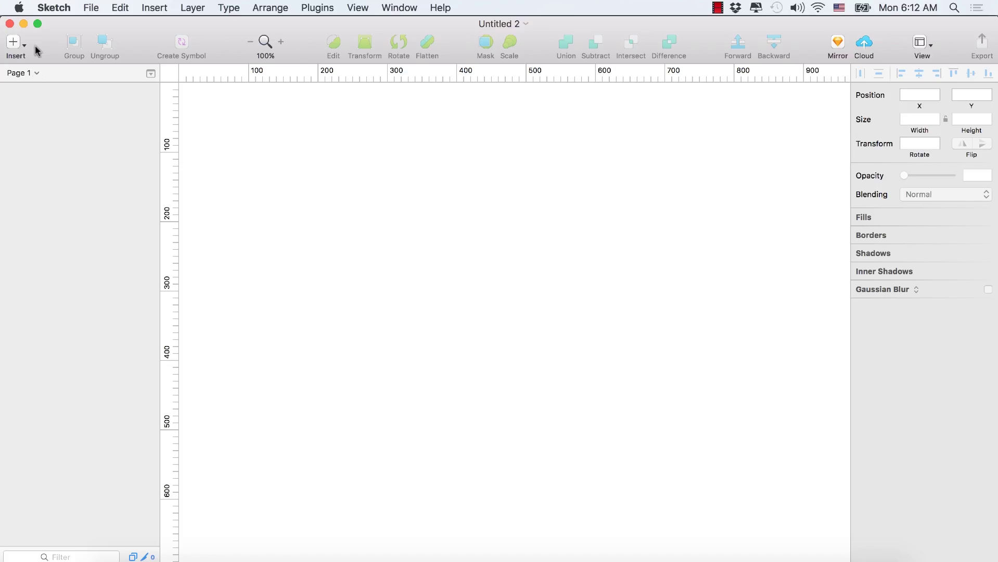
click(16, 46)
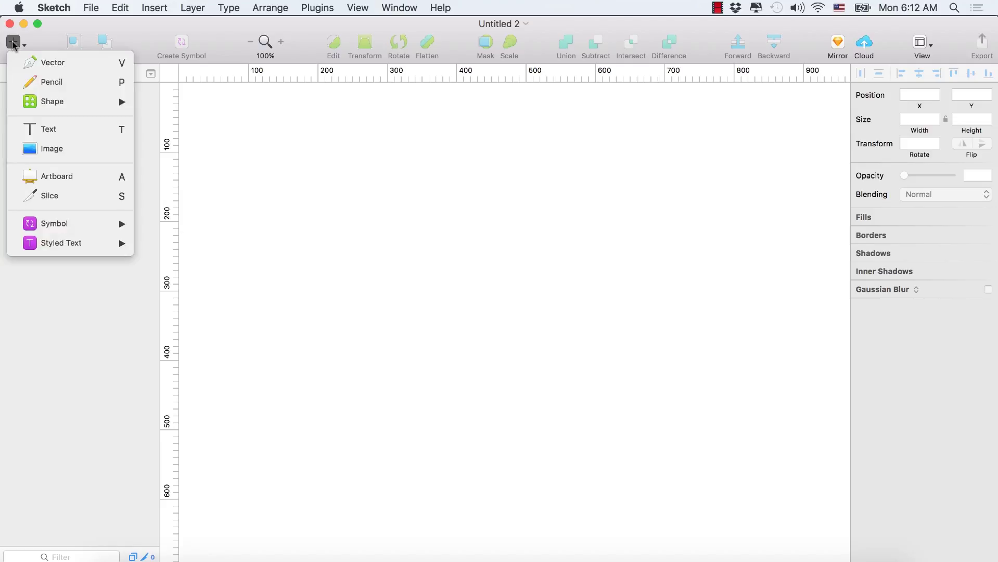
mouse_move(69, 109)
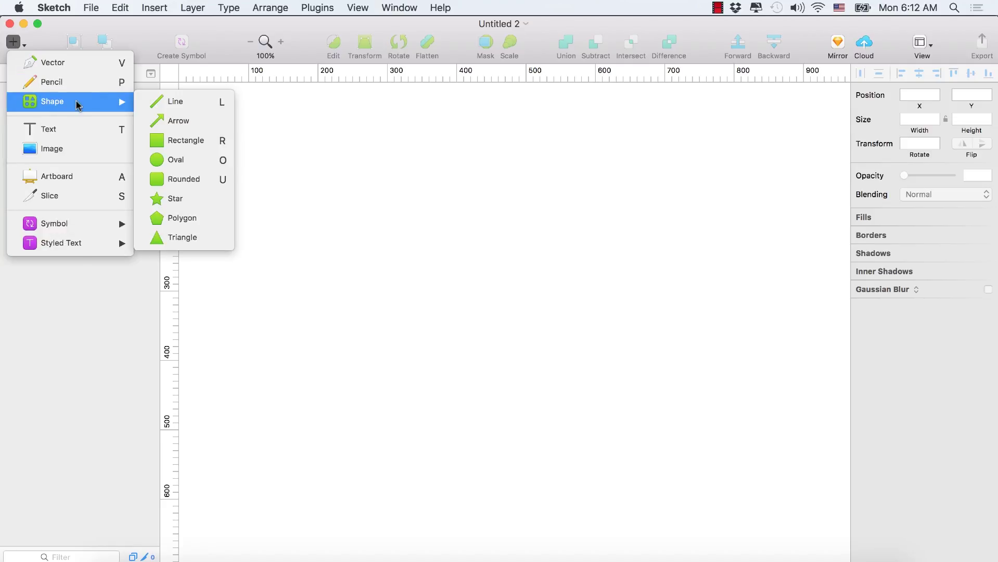
click(159, 30)
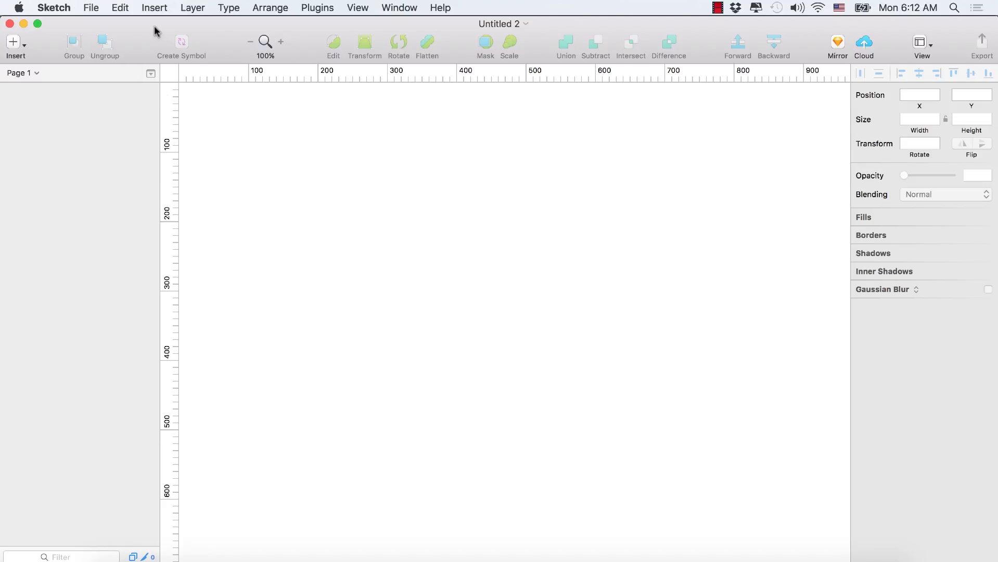
Step: In Sketch, insert a new artboard using the iPhone 7 preset
click(17, 43)
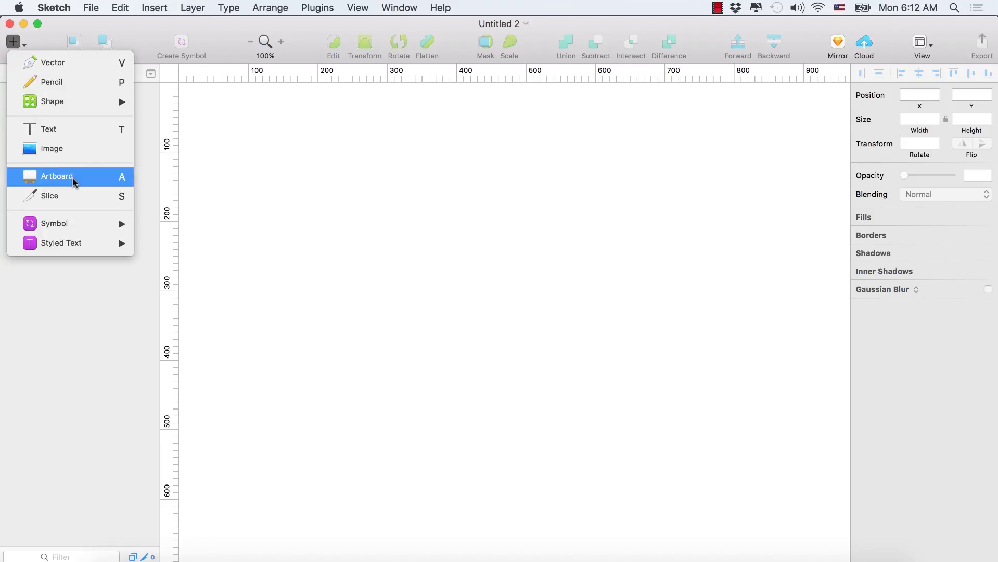
click(52, 177)
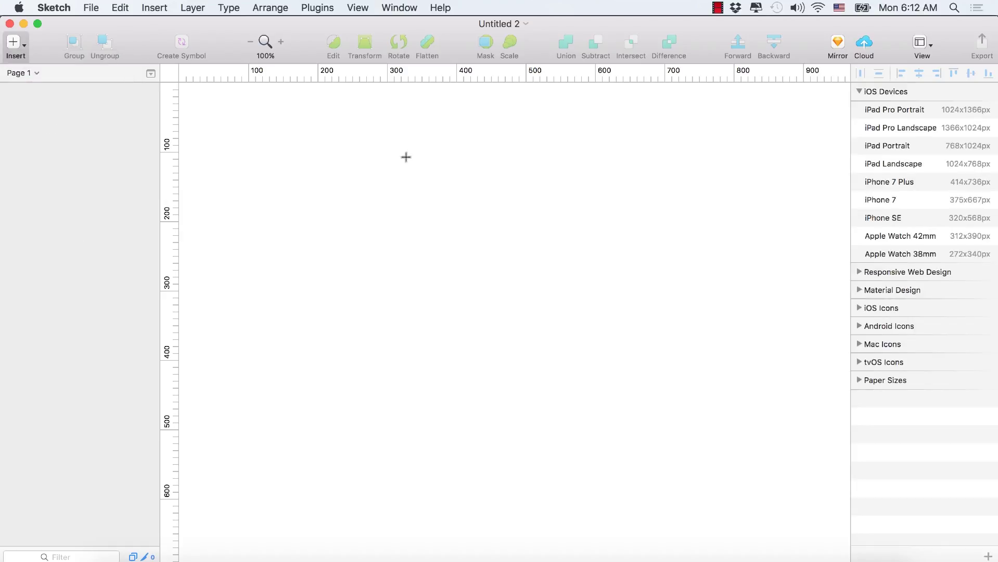
click(884, 201)
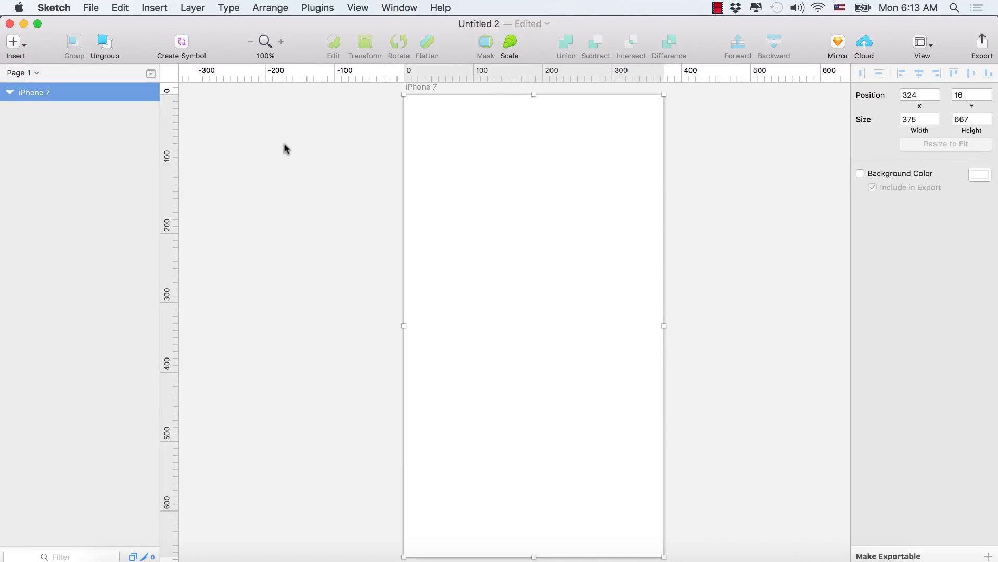
Step: Draw a 375 by 667 rectangle covering the whole iPhone 7 artboard and disable its border
double_click(41, 95)
click(19, 46)
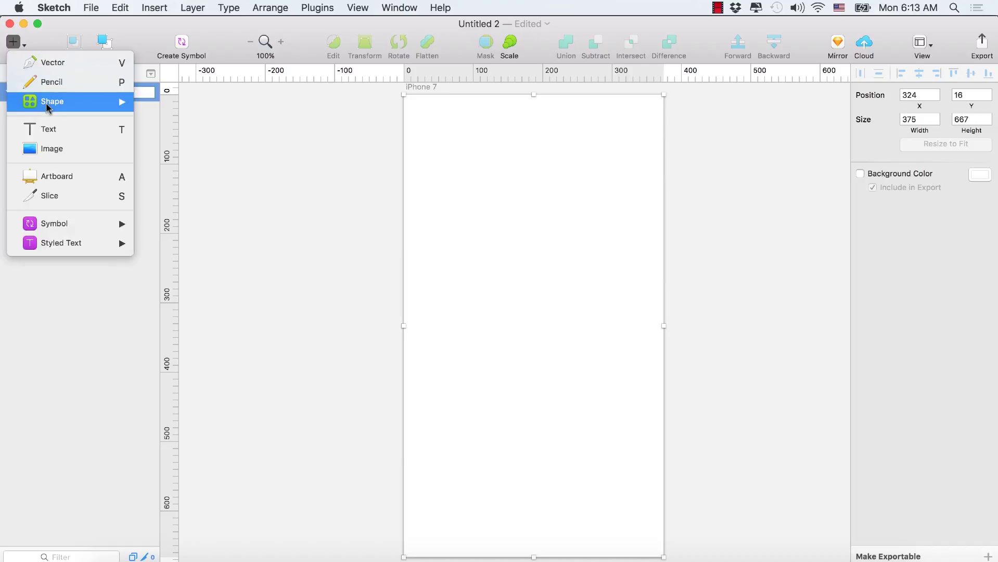
mouse_move(50, 104)
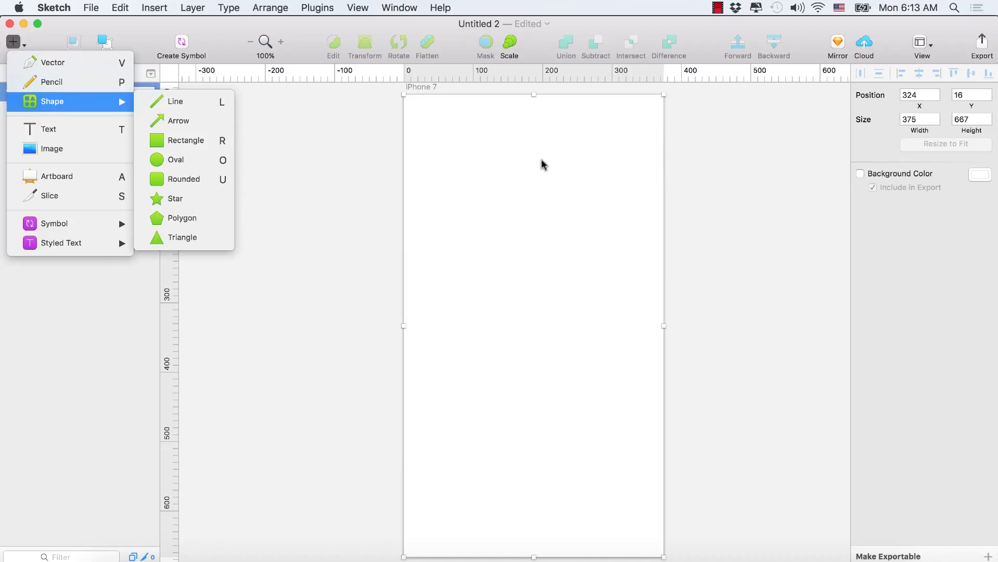
click(224, 140)
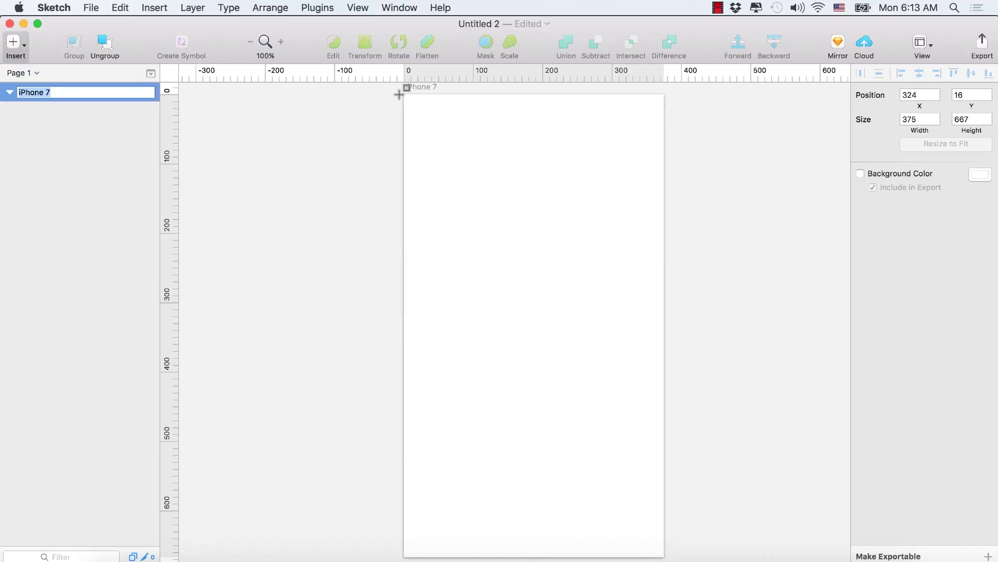
drag(404, 95, 664, 556)
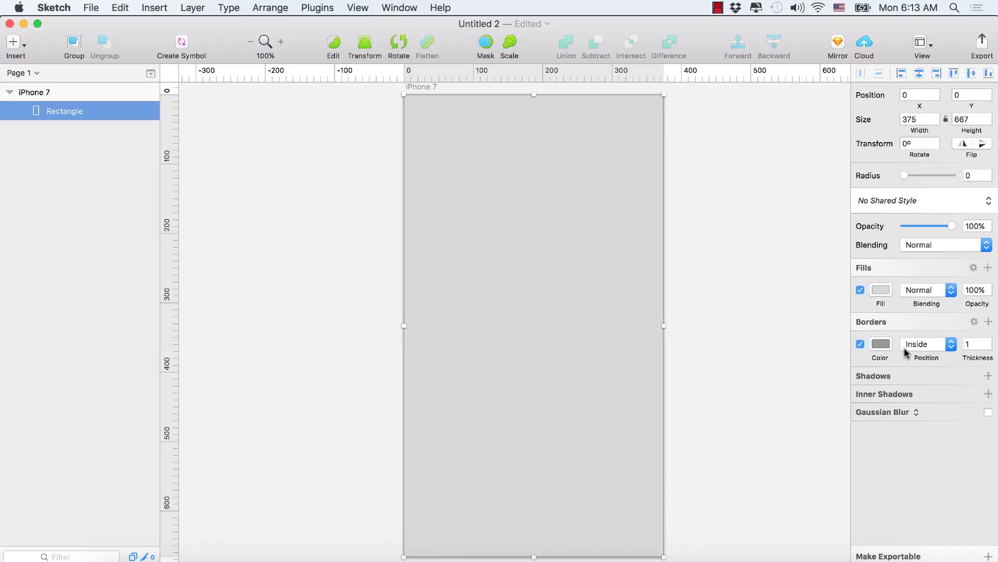
click(861, 345)
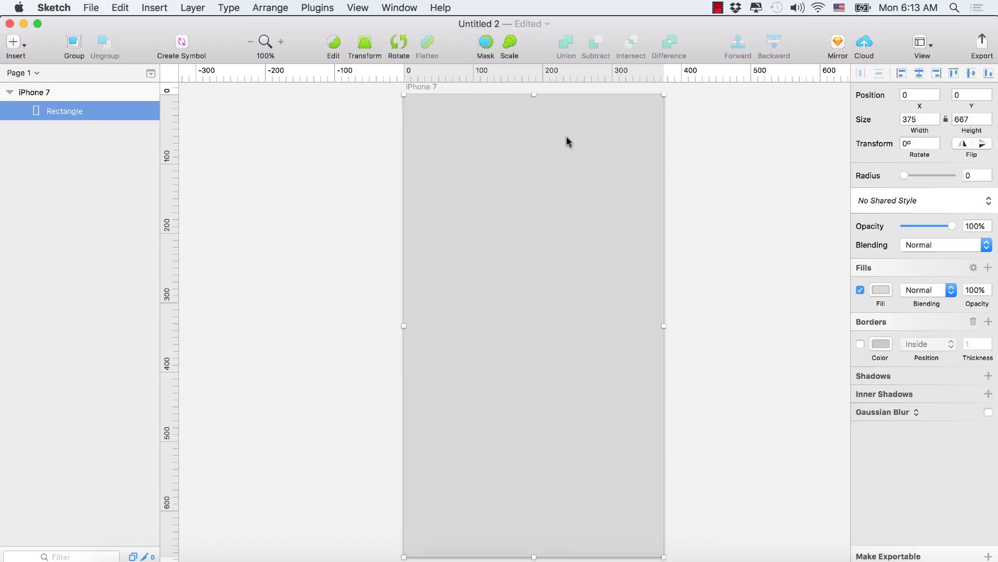
Step: Fill the background rectangle with the yellow-to-orange linear gradient preset and move the gradient's yellow start point about 120 px down
click(883, 289)
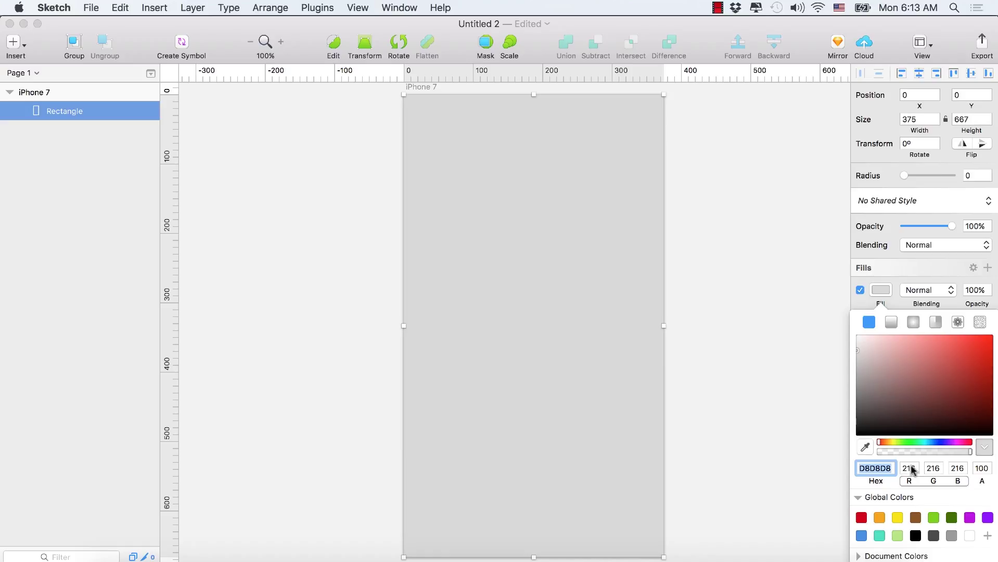
click(892, 323)
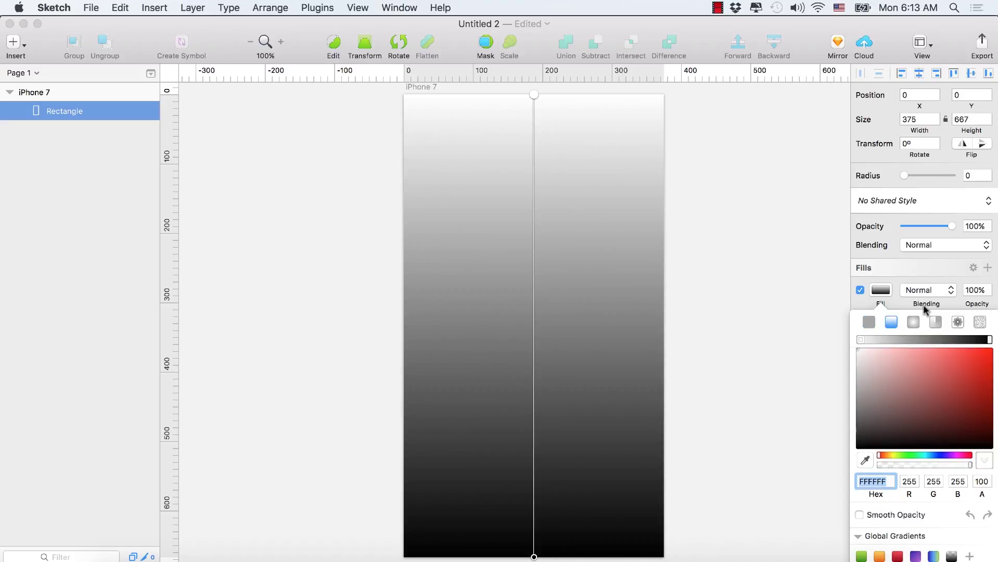
click(880, 557)
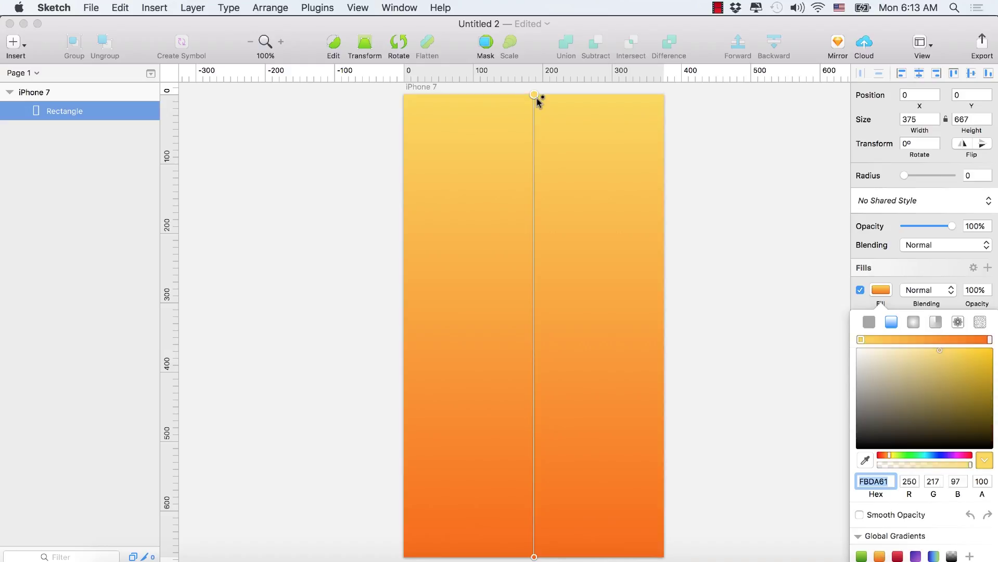
drag(534, 95, 534, 156)
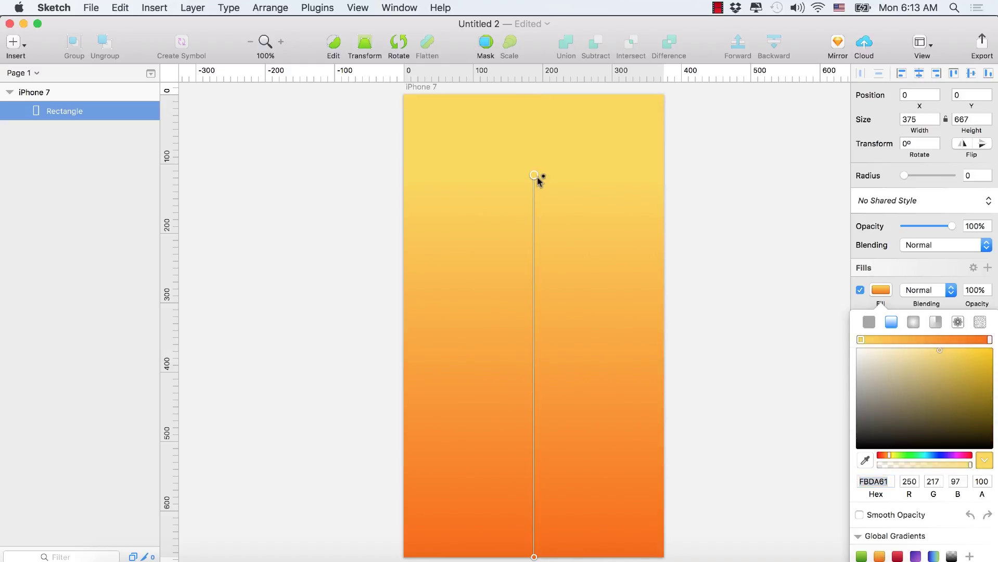
mouse_move(537, 195)
mouse_down()
mouse_move(539, 285)
mouse_move(537, 177)
mouse_up()
click(909, 264)
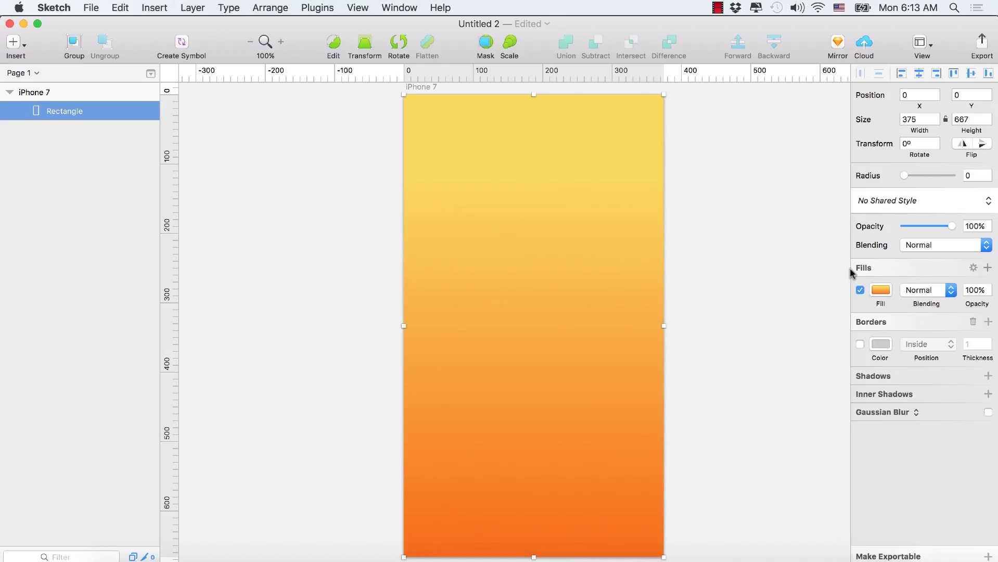
Step: Lower the background rectangle's opacity to 58%
click(926, 228)
drag(925, 229, 932, 232)
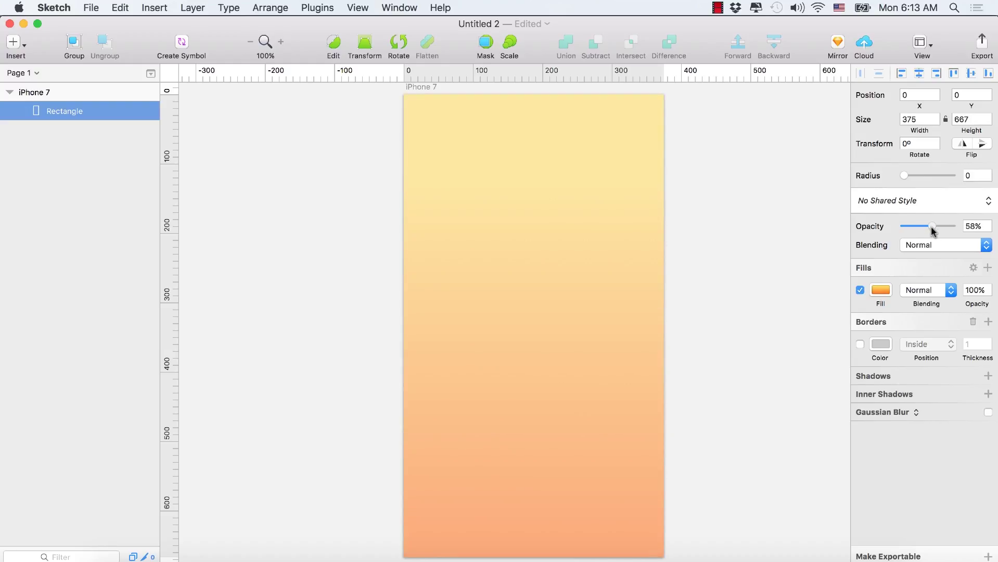
click(538, 282)
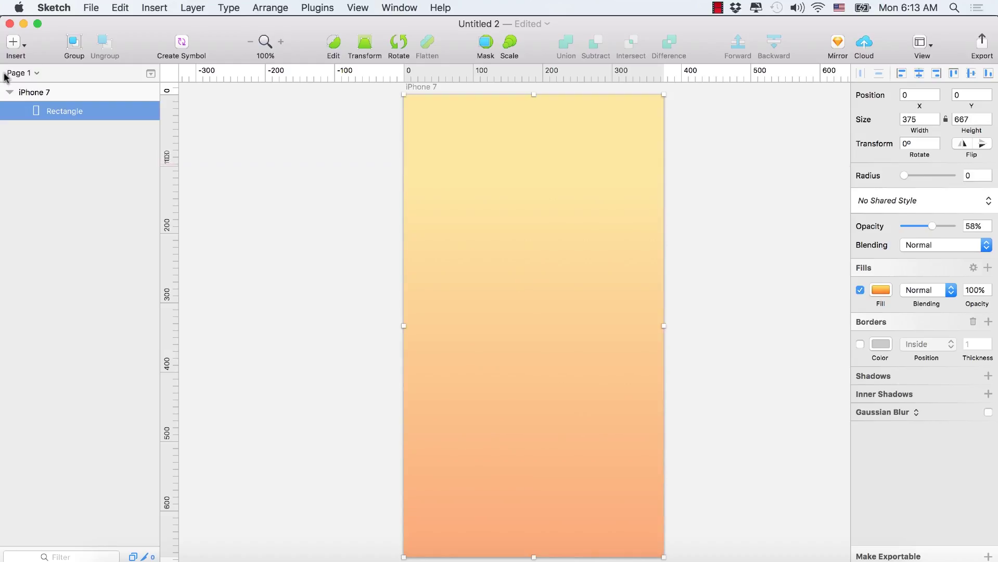
Step: Draw a 375 by 68 header rectangle across the artboard's top edge and disable its border
click(25, 48)
mouse_move(86, 106)
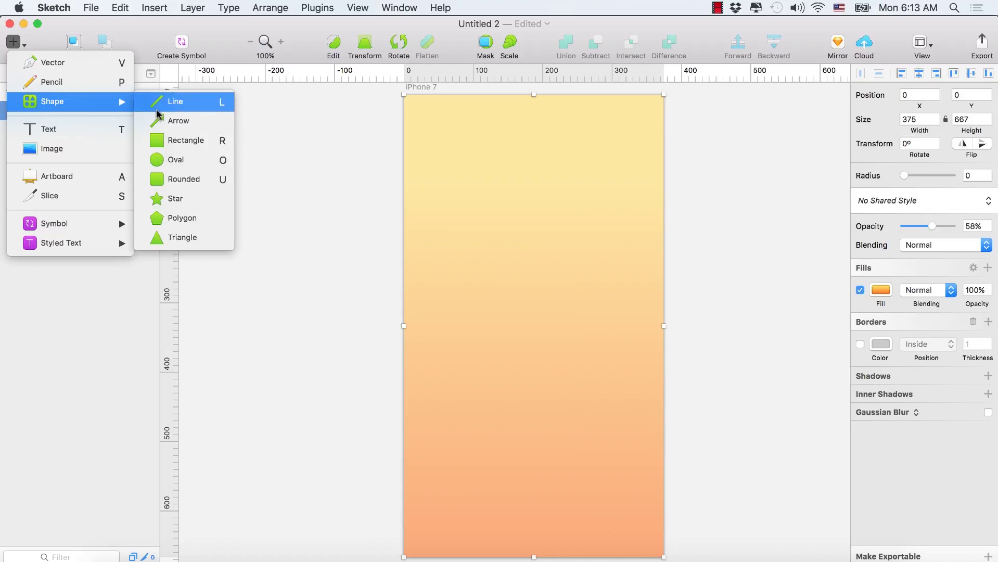
click(174, 141)
drag(405, 94, 664, 141)
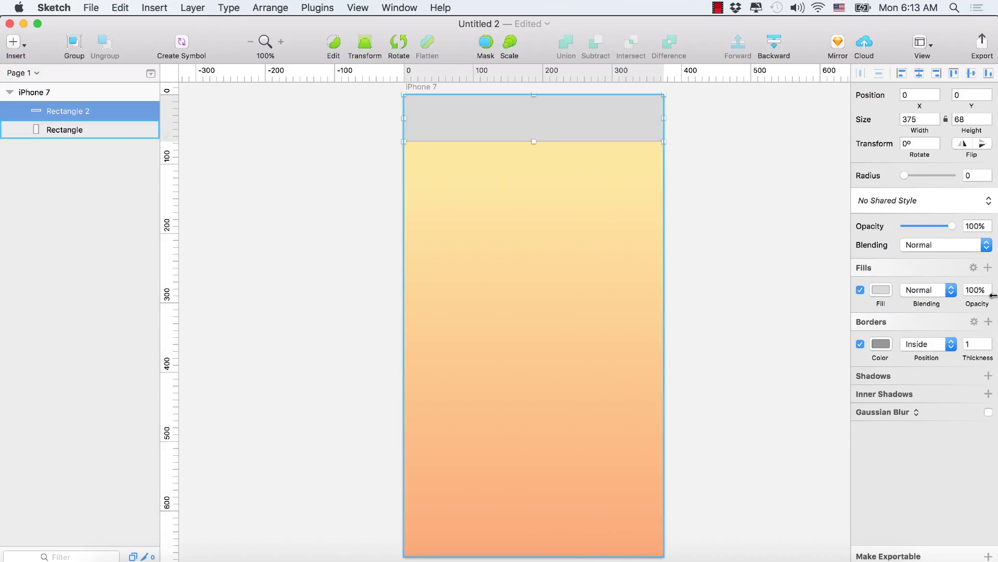
click(859, 343)
Step: Set the header rectangle's solid fill to the orange colour FF9D00
click(881, 289)
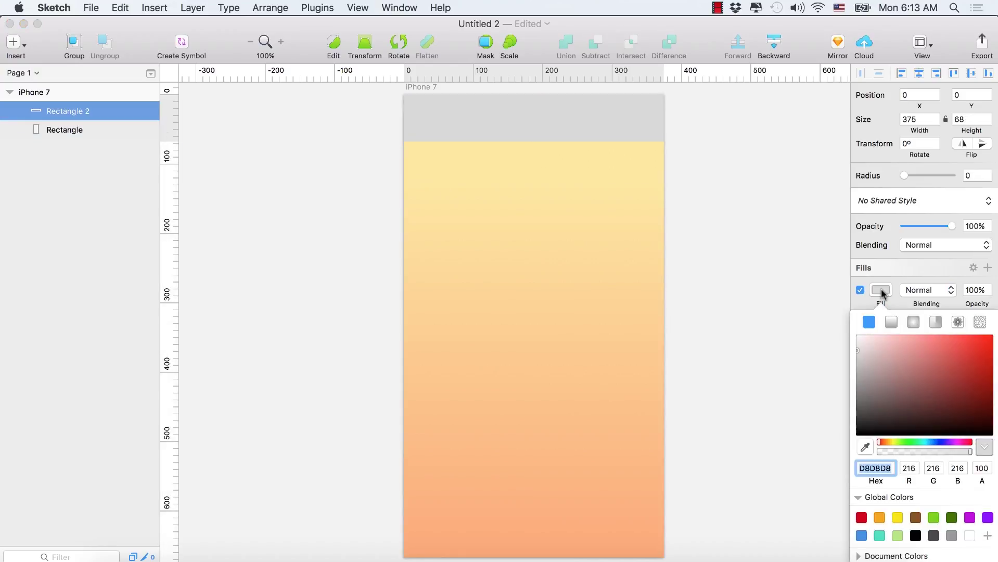
click(895, 443)
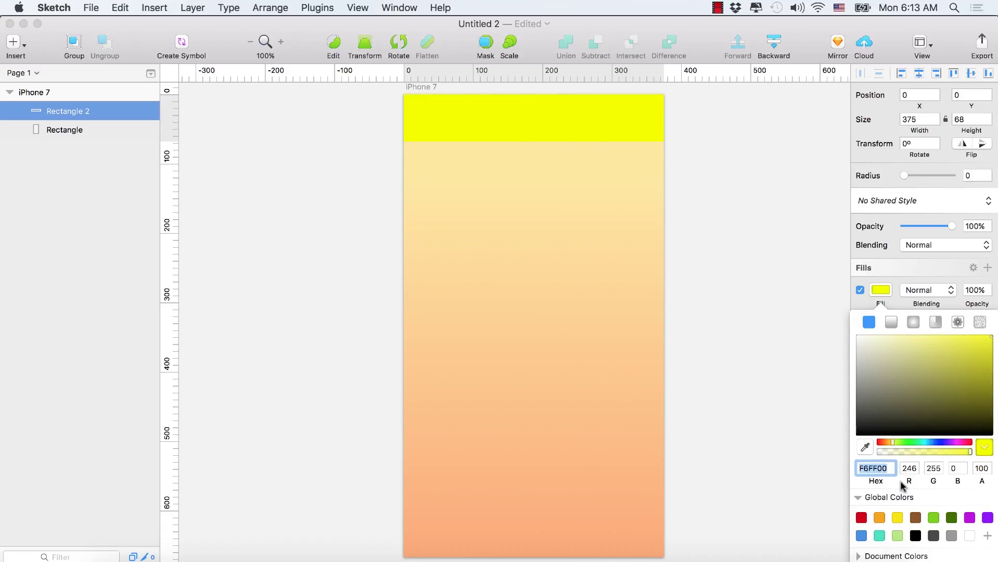
drag(893, 443, 889, 446)
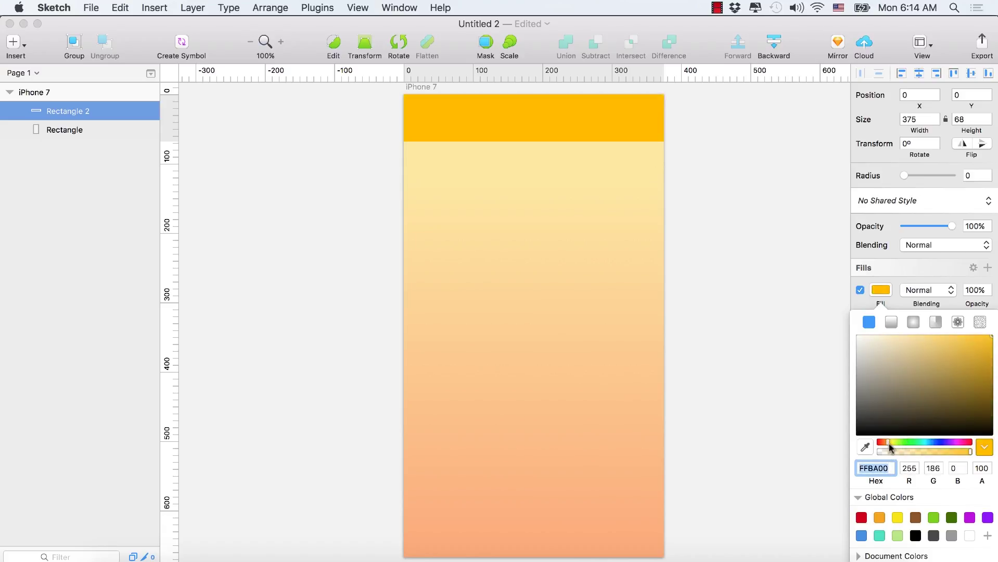
click(888, 445)
drag(888, 445, 887, 446)
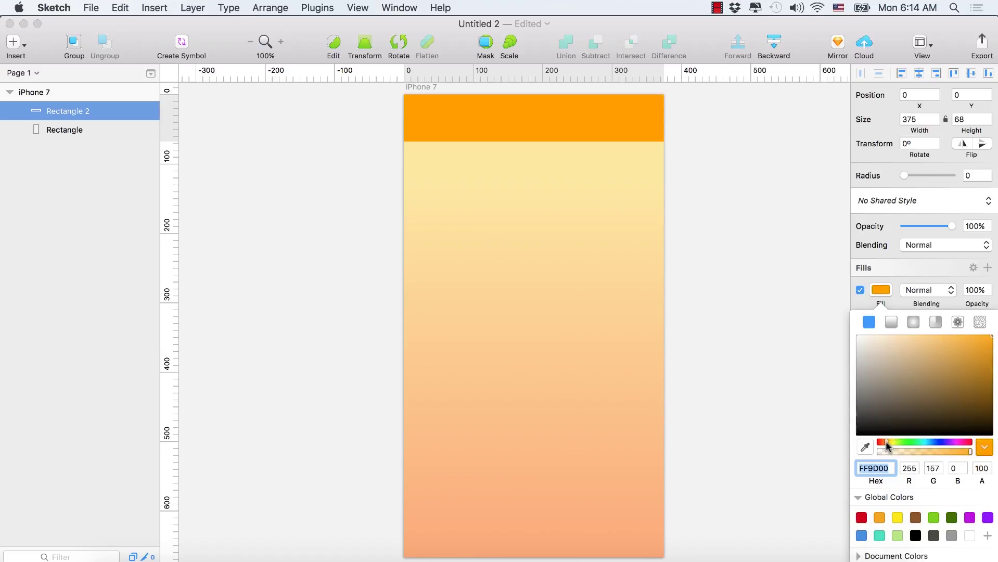
drag(979, 381, 995, 309)
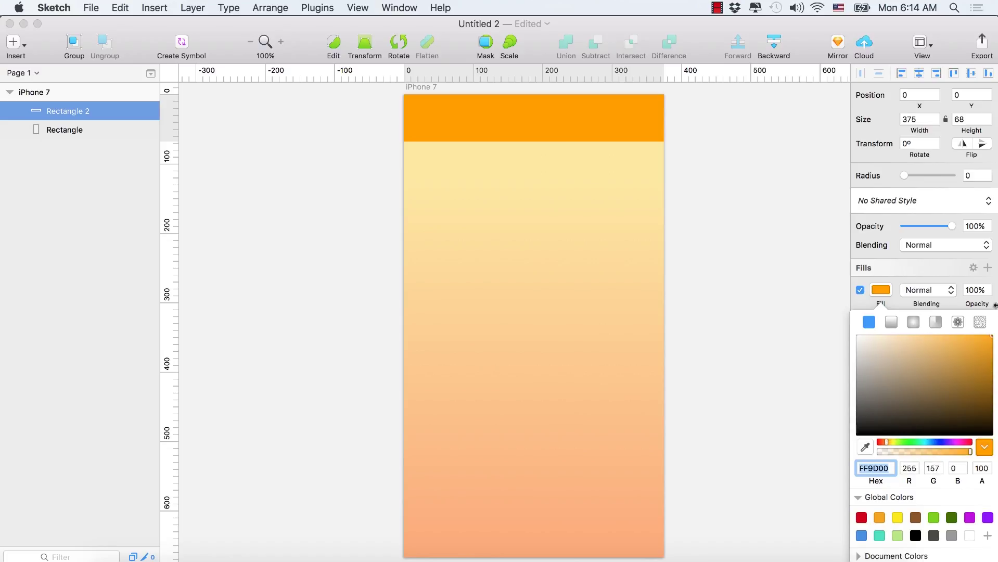
double_click(878, 468)
click(466, 237)
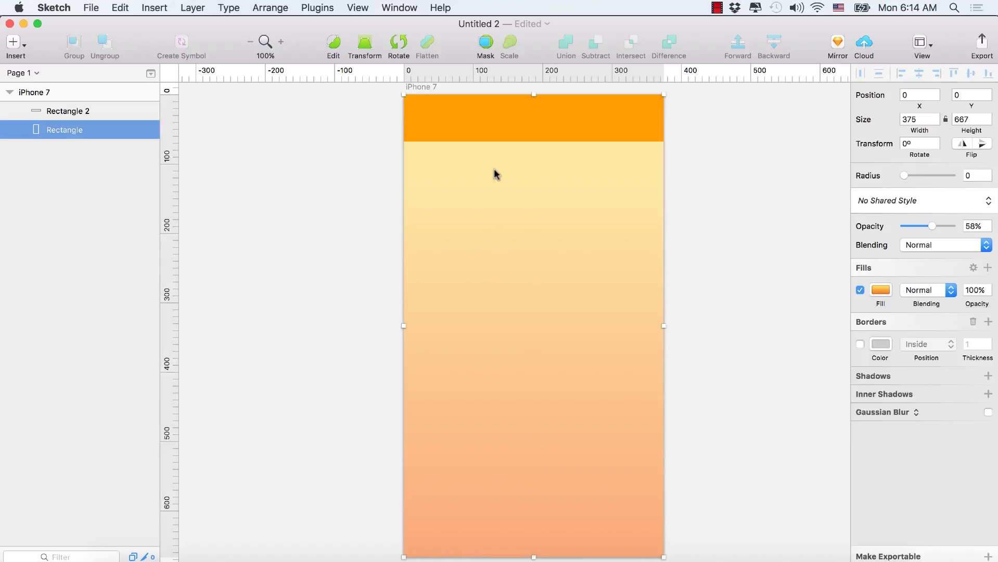
click(469, 125)
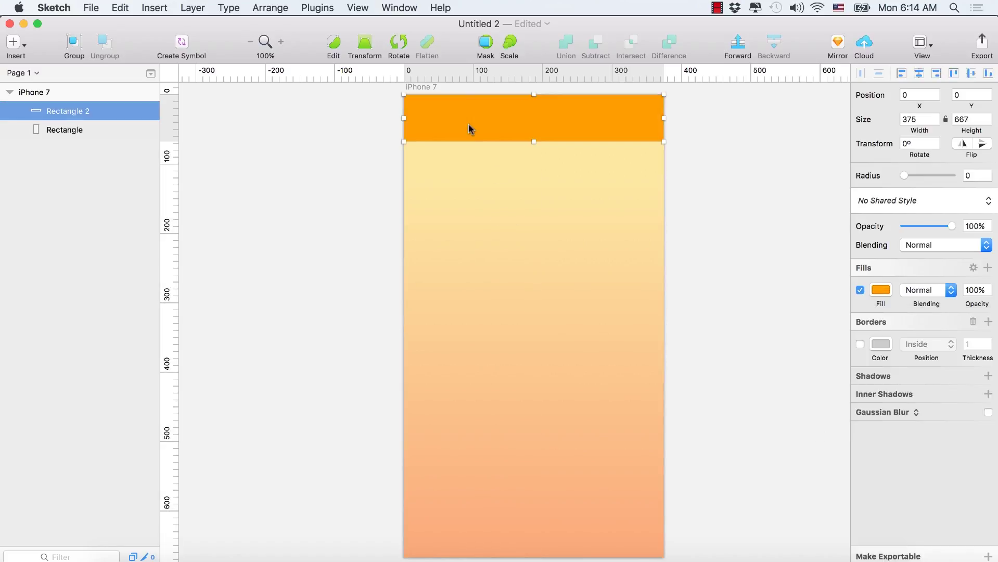
click(481, 171)
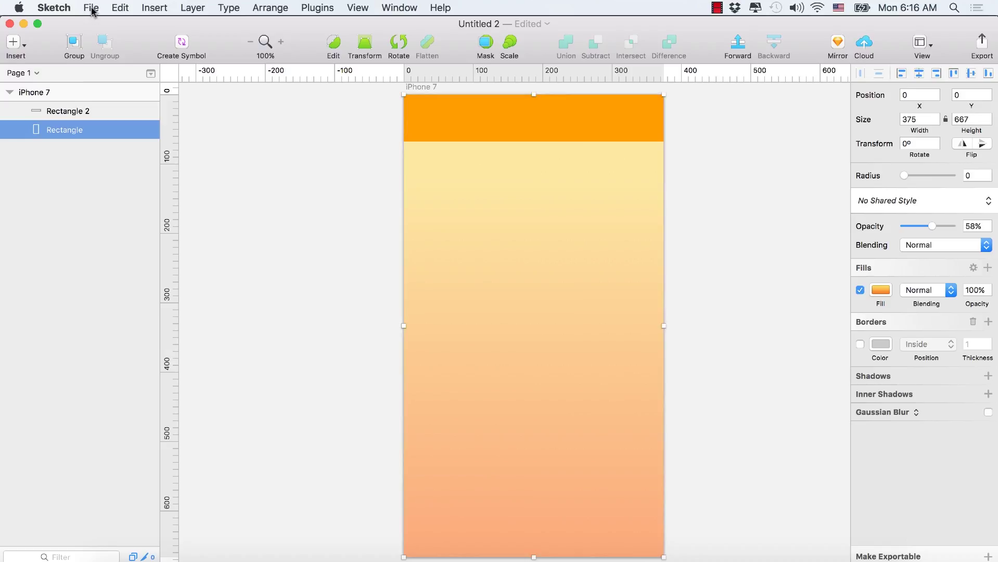
Step: Create a document from the iOS UI Design template, opening it despite the missing fonts, and copy its white 100% status bar
click(92, 8)
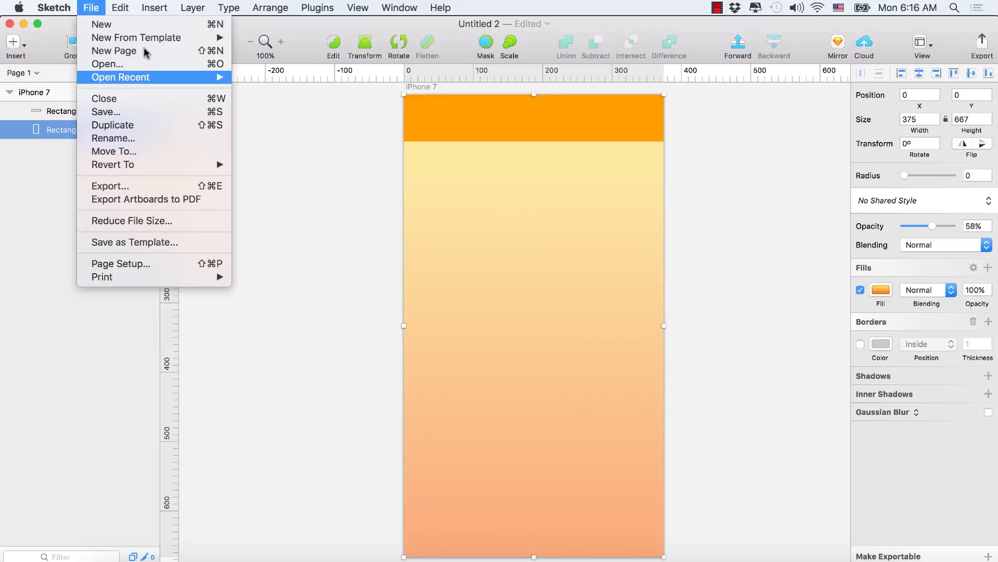
mouse_move(154, 42)
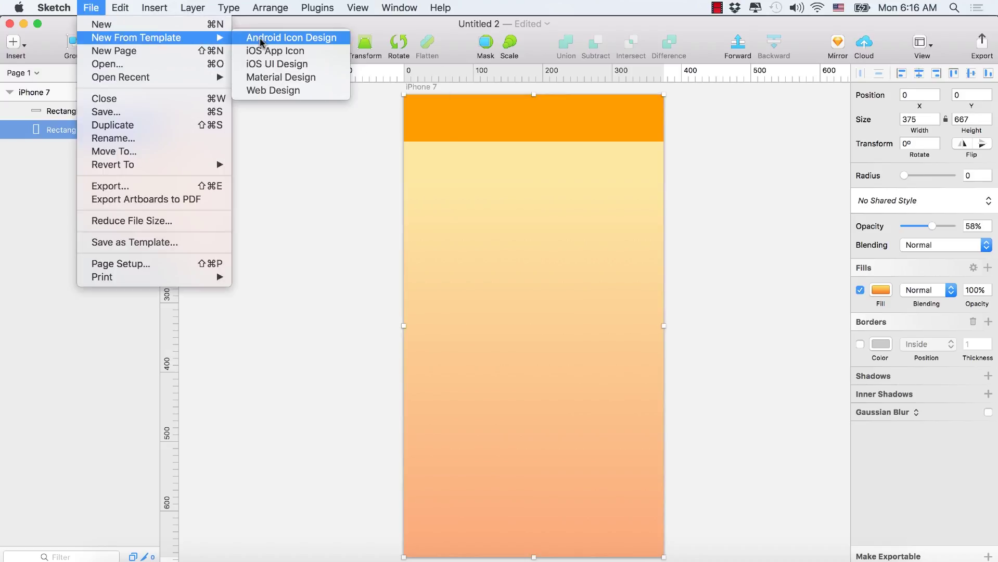
click(294, 64)
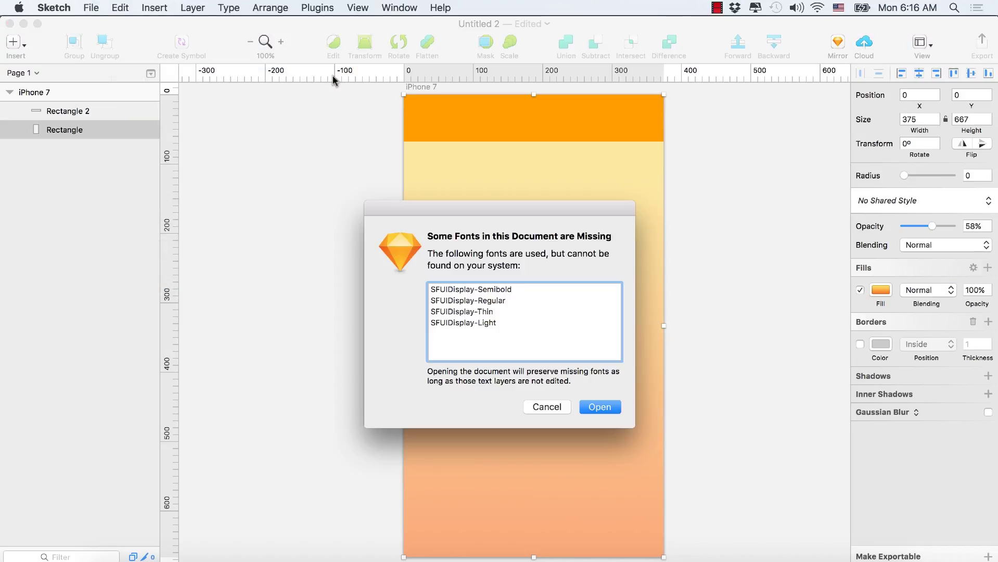
click(598, 407)
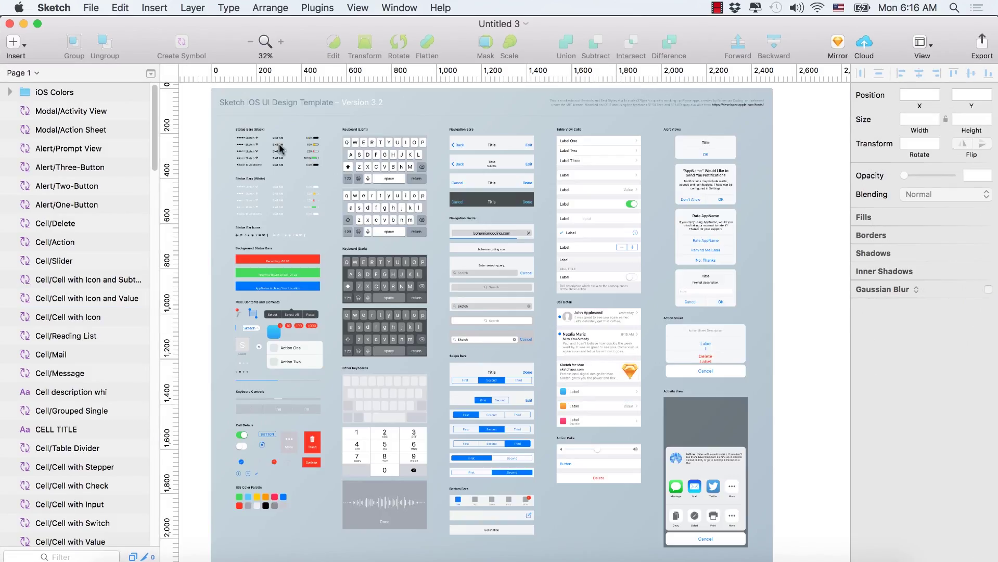
click(265, 185)
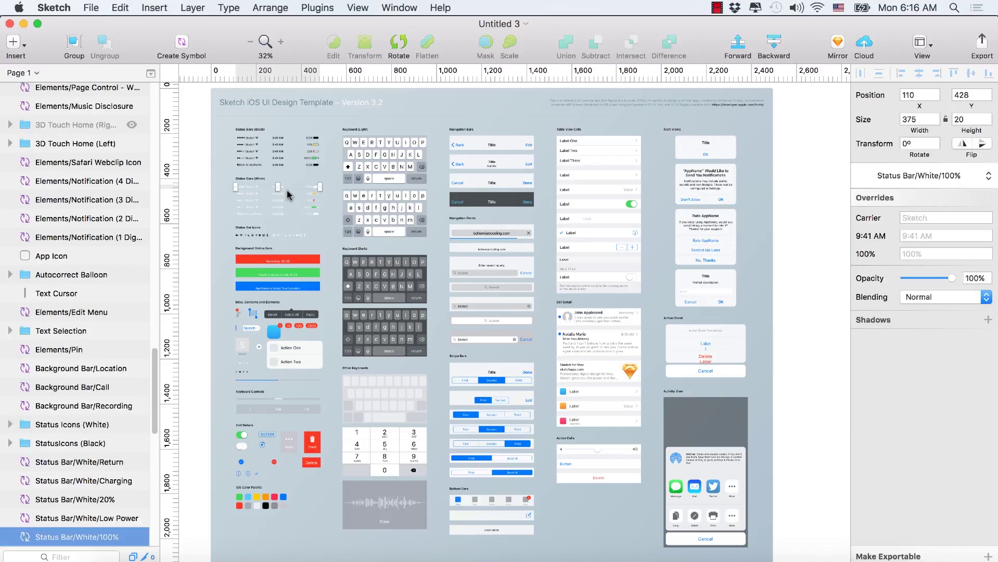
Step: Close the template and paste the status bar over the orange header, positioned at X 0, Y 0
click(9, 23)
click(477, 128)
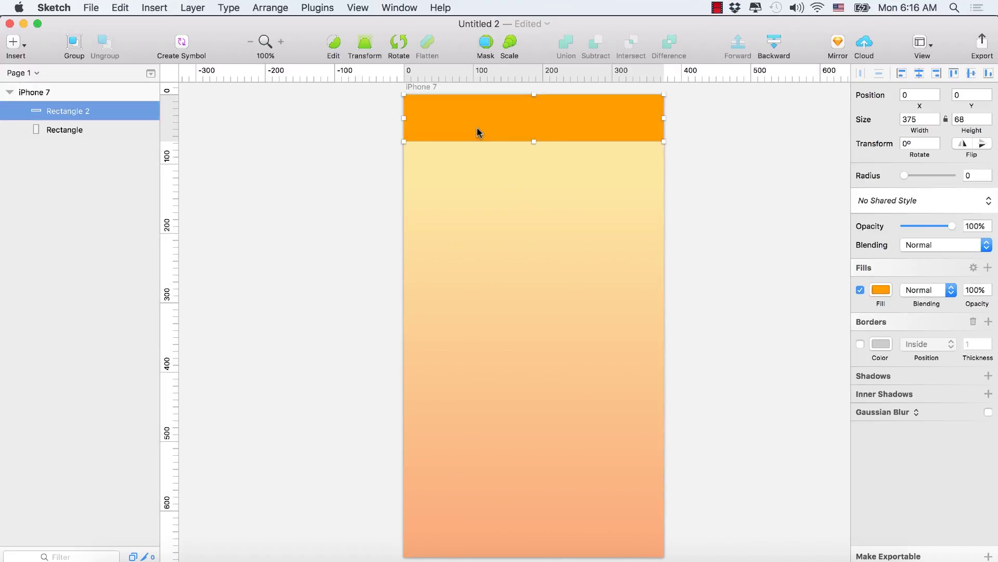
key(super+v)
drag(550, 318, 548, 102)
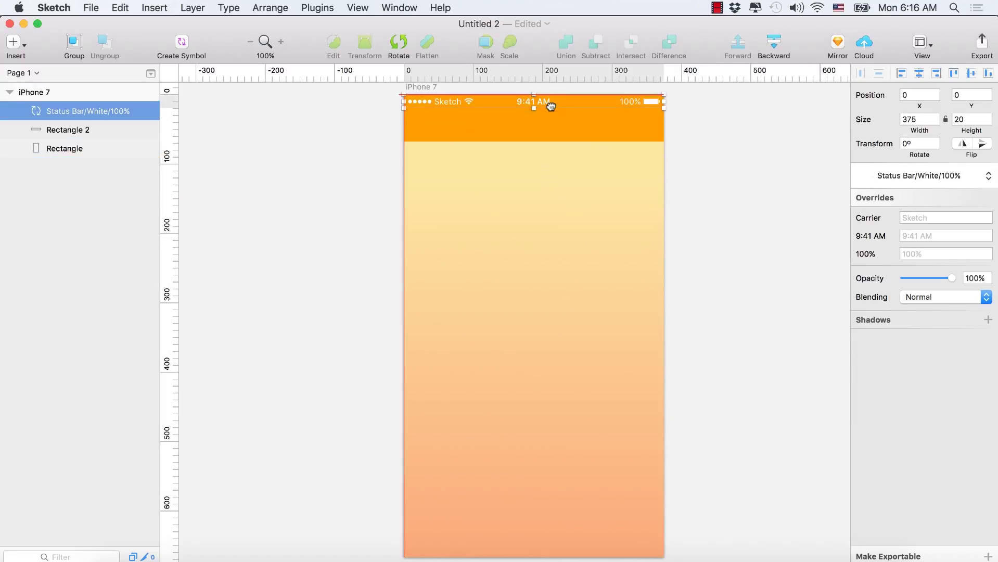
click(546, 131)
click(462, 156)
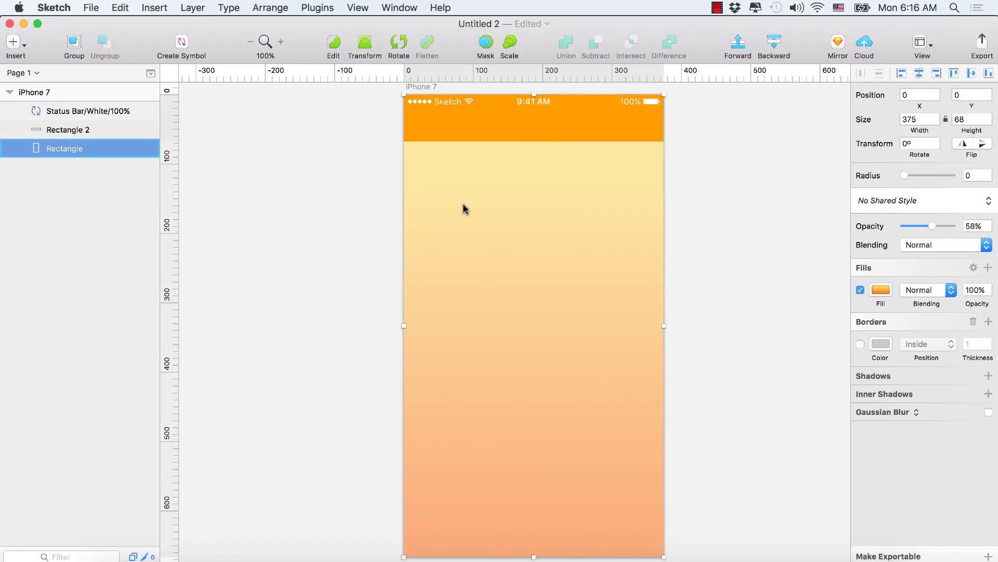
click(474, 136)
Step: Draw a full-width, 375-wide rectangle just below the orange header at Y 78 and set its height to 57
click(466, 242)
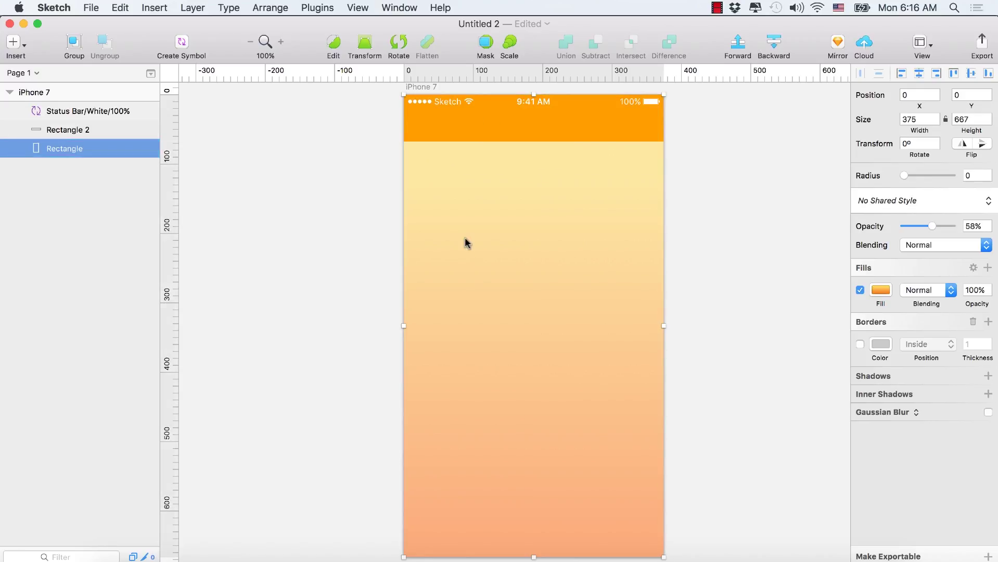
click(13, 42)
mouse_move(84, 101)
click(185, 141)
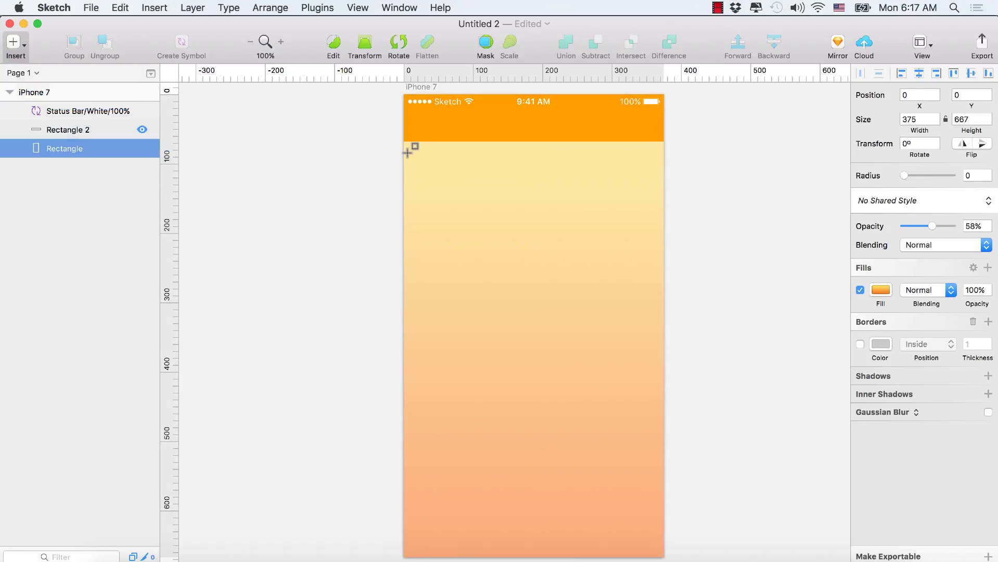
drag(404, 149, 663, 182)
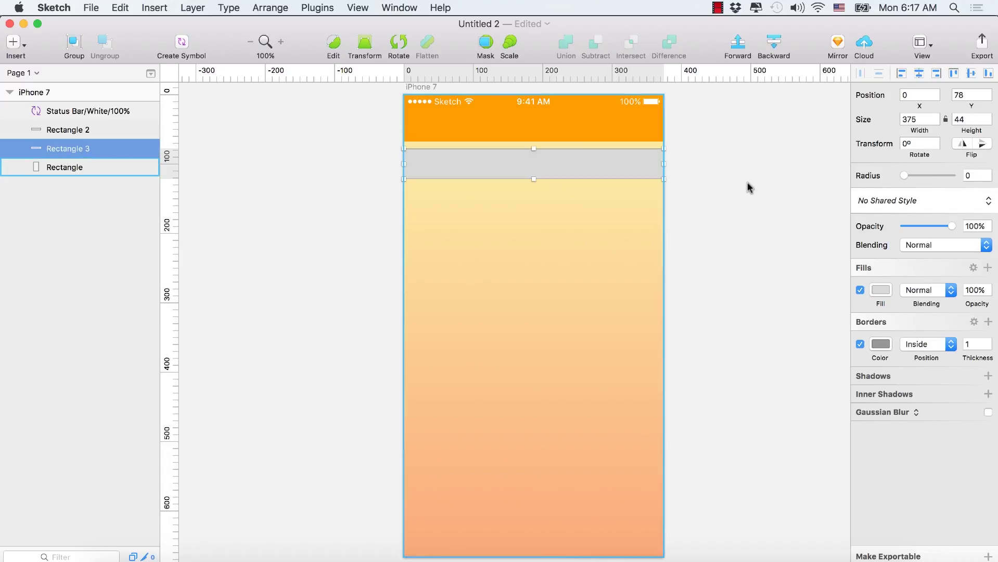
click(971, 119)
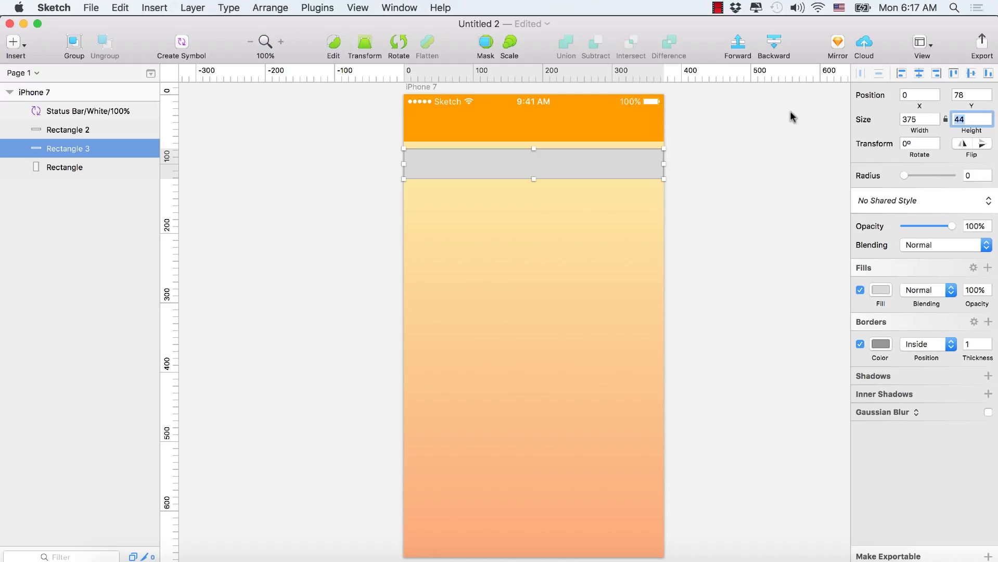
key(Return)
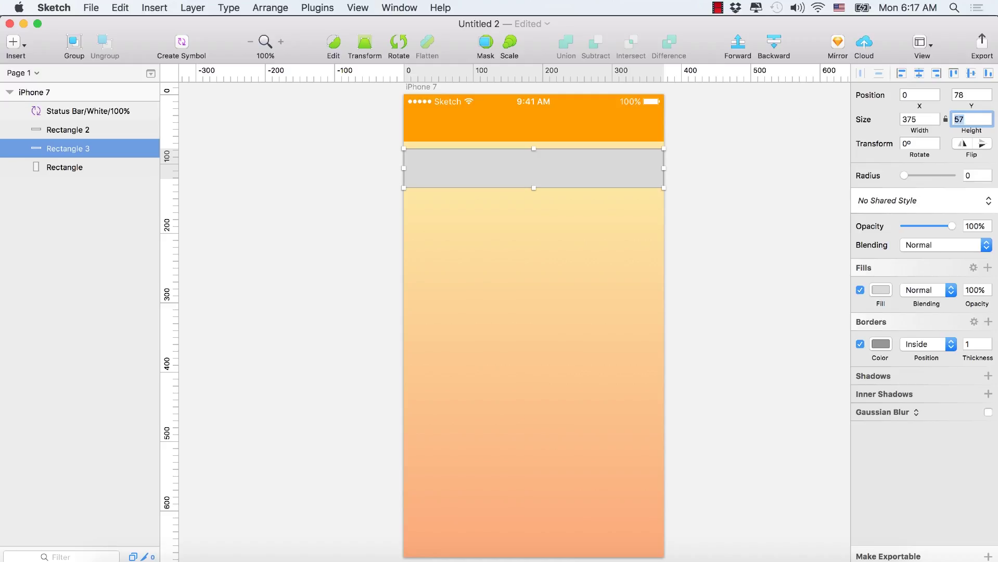
Step: Remove the border from the full-width rectangle below the header
click(860, 345)
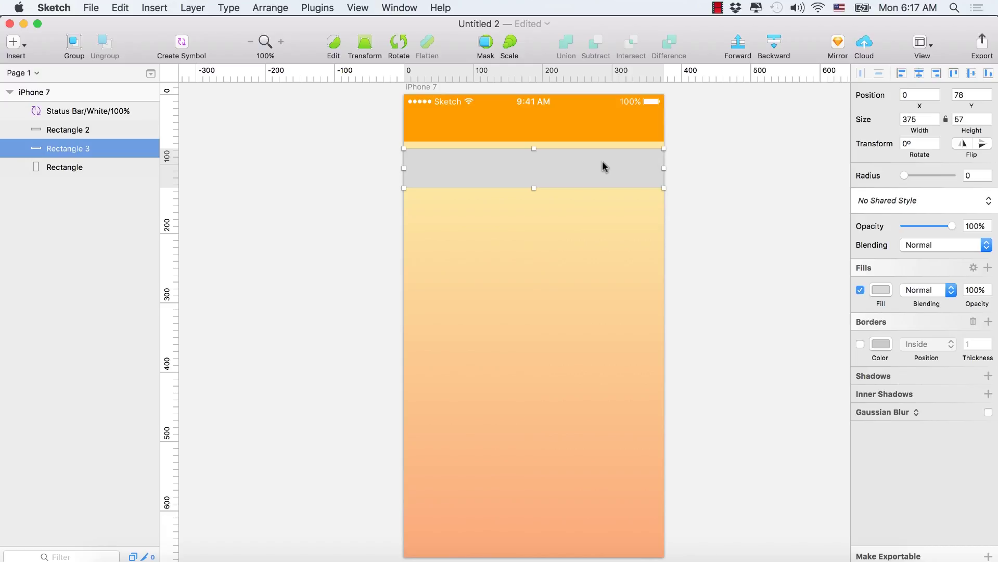
key(Tab)
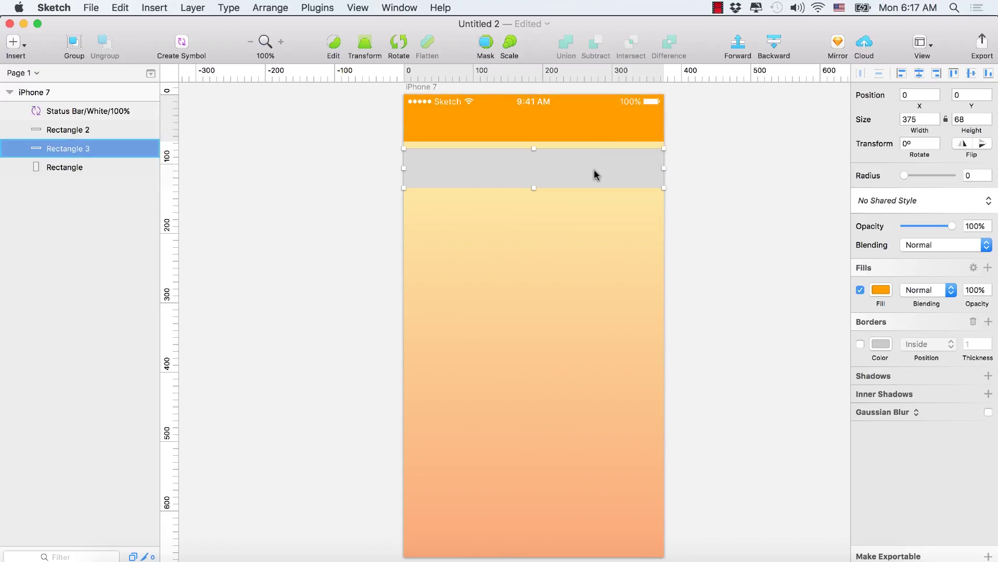
click(597, 179)
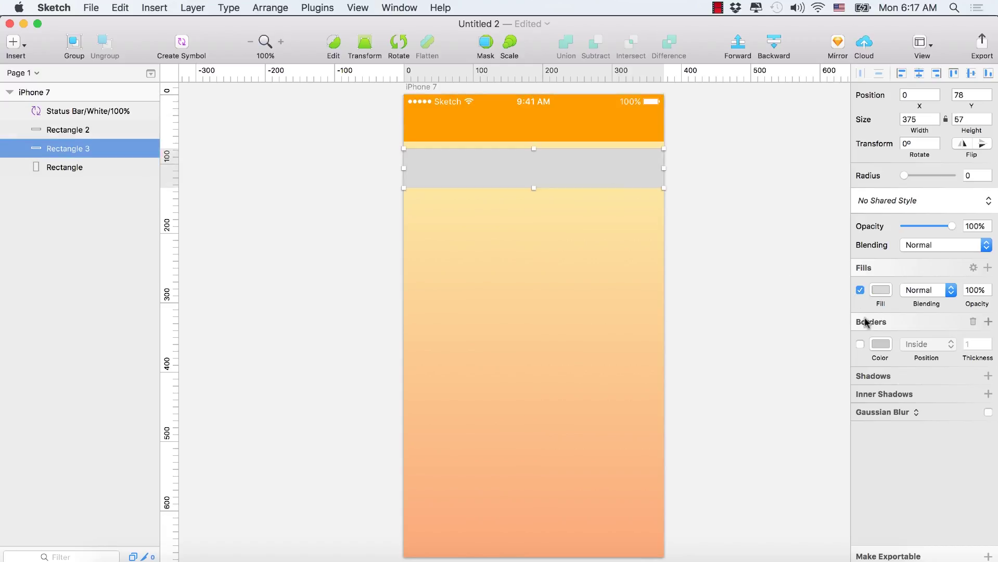
Step: Fill the full-width row rectangle with the header's sampled orange, lightened to FFB237
click(881, 291)
click(867, 448)
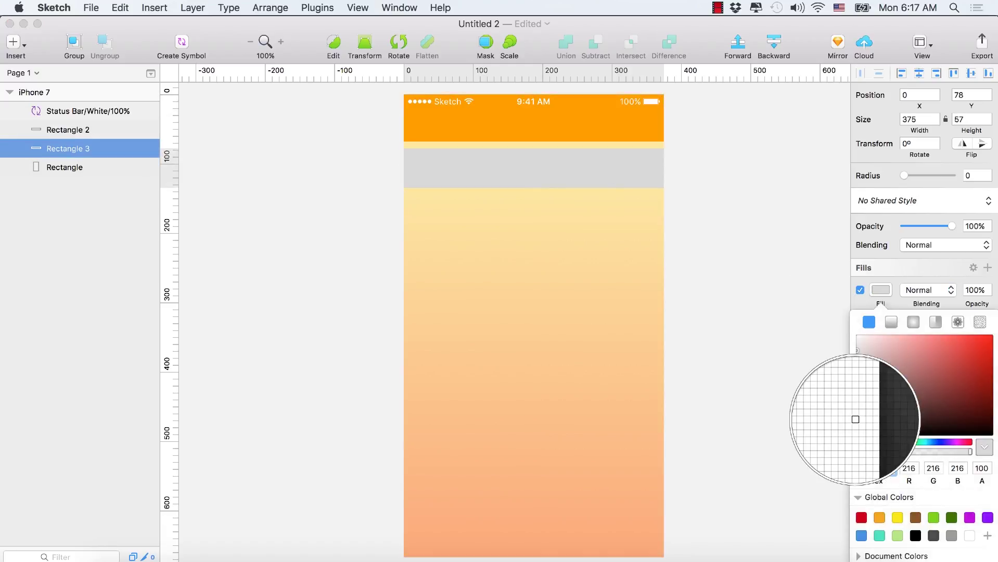
click(637, 103)
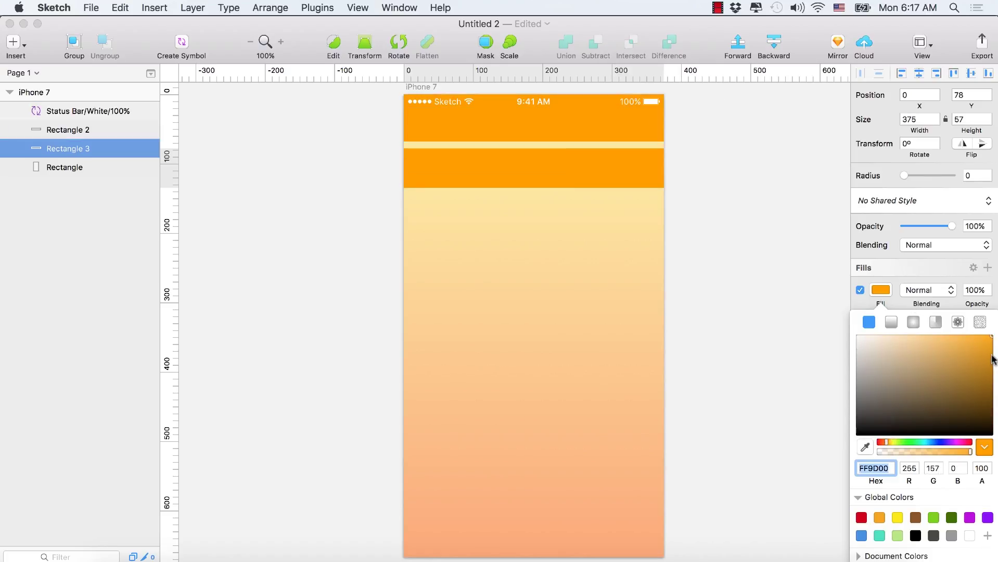
drag(992, 359, 963, 322)
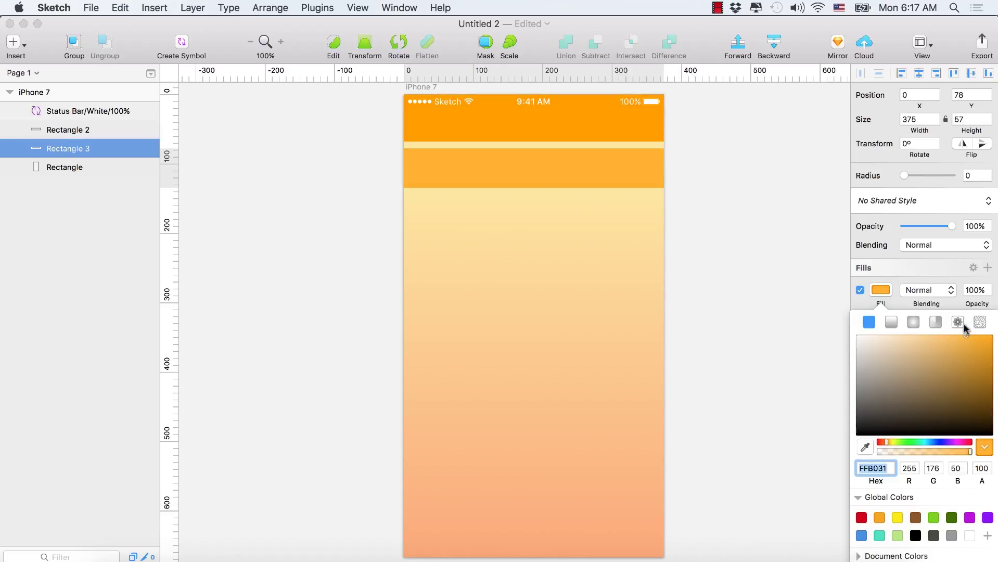
click(562, 164)
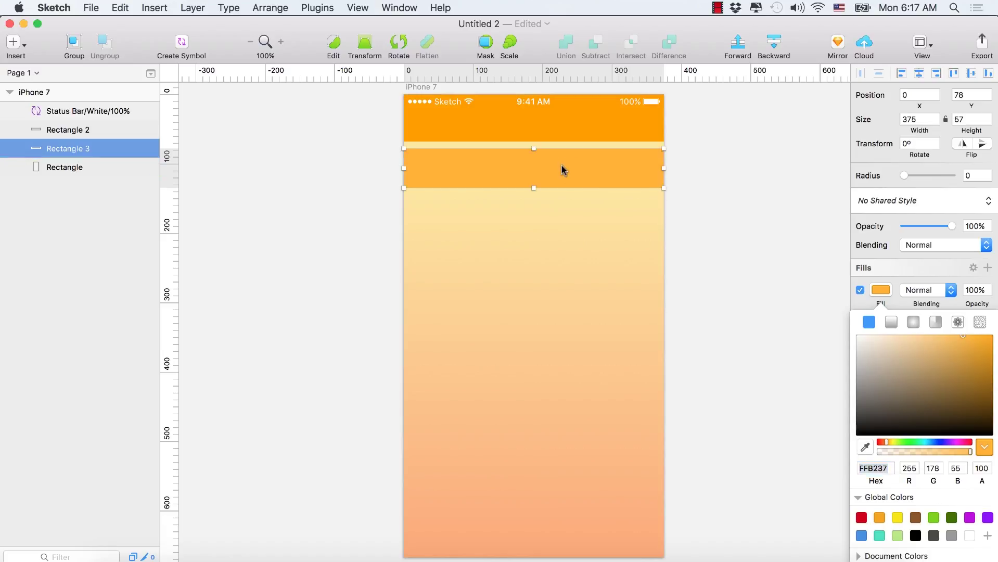
double_click(586, 172)
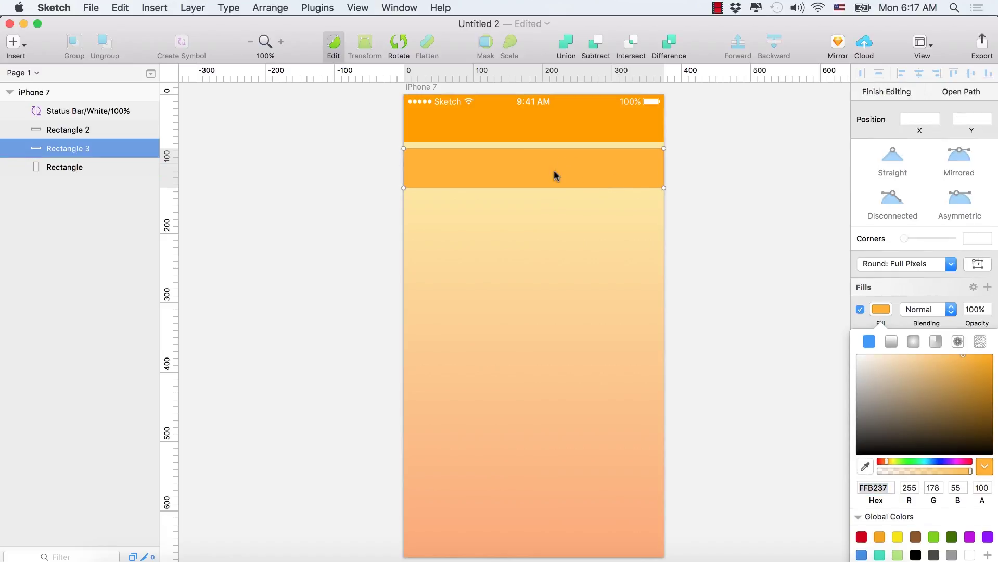
key(Escape)
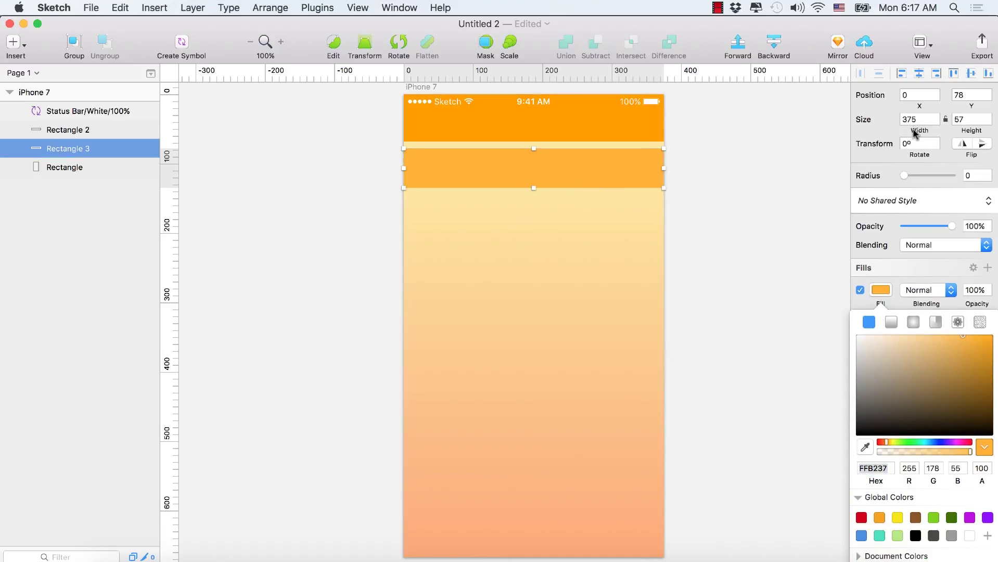
Step: Try resizing the row rectangle to one third of its width, 125, and undo the resize
click(921, 120)
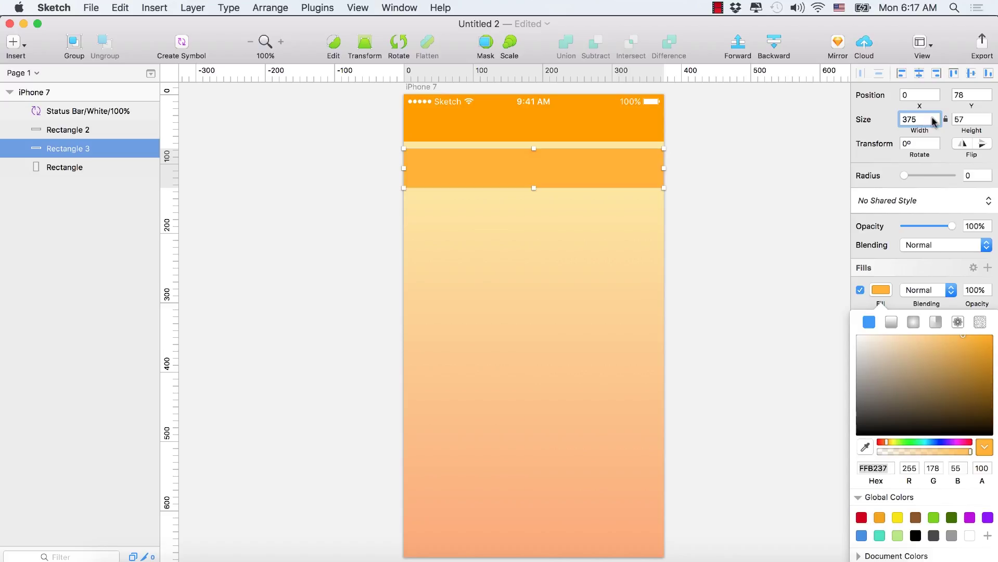
click(971, 119)
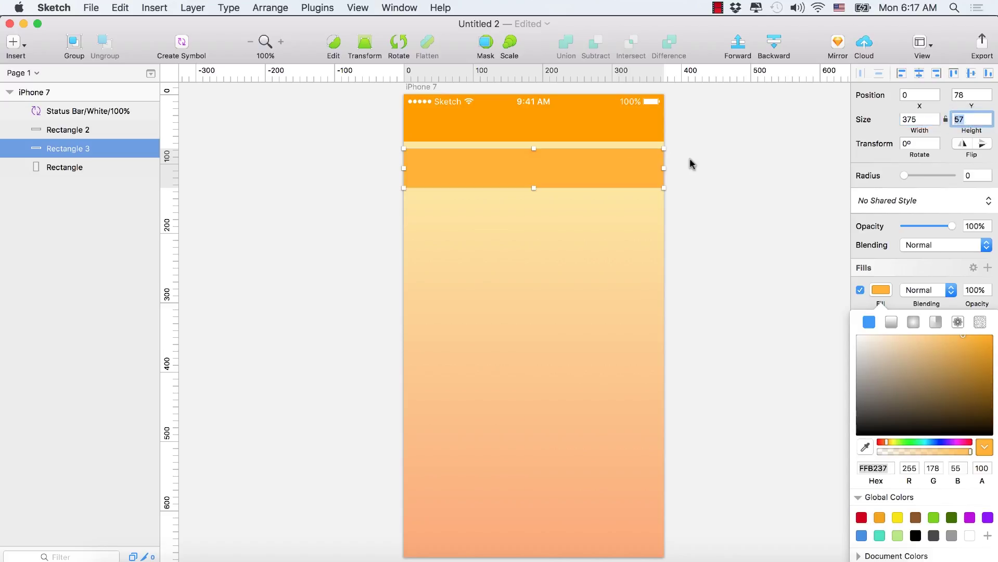
click(921, 117)
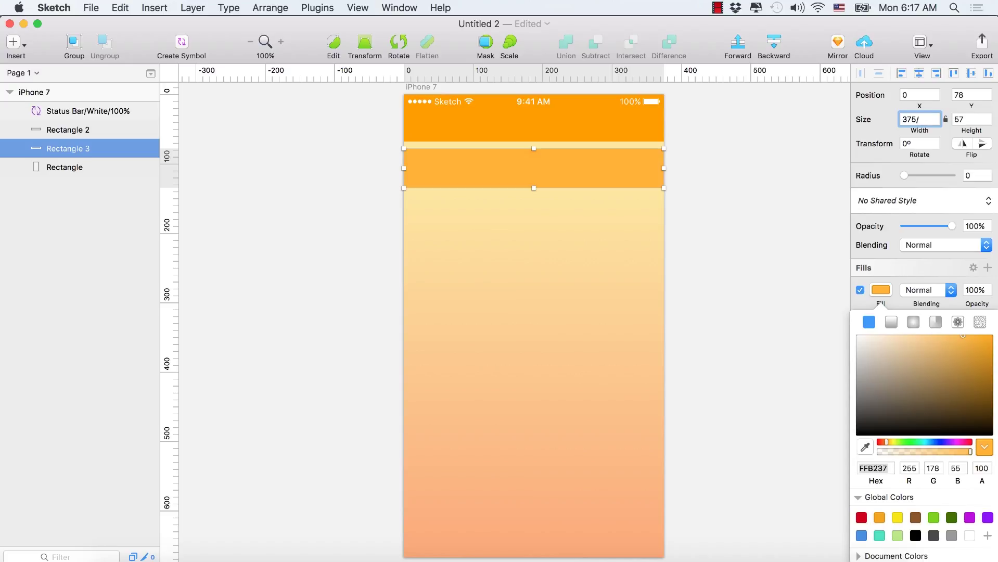
key(Return)
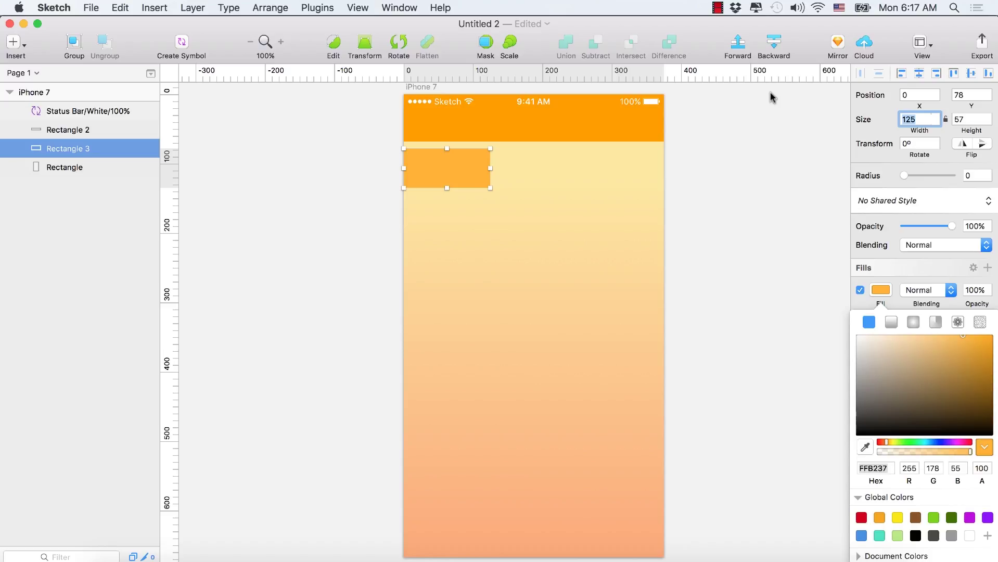
click(452, 172)
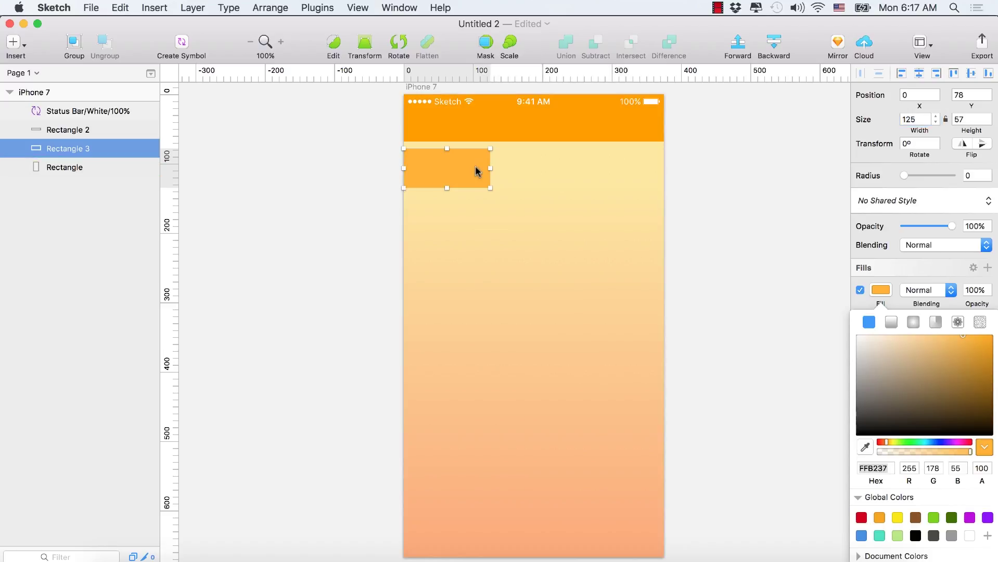
key(super+c)
key(super+z)
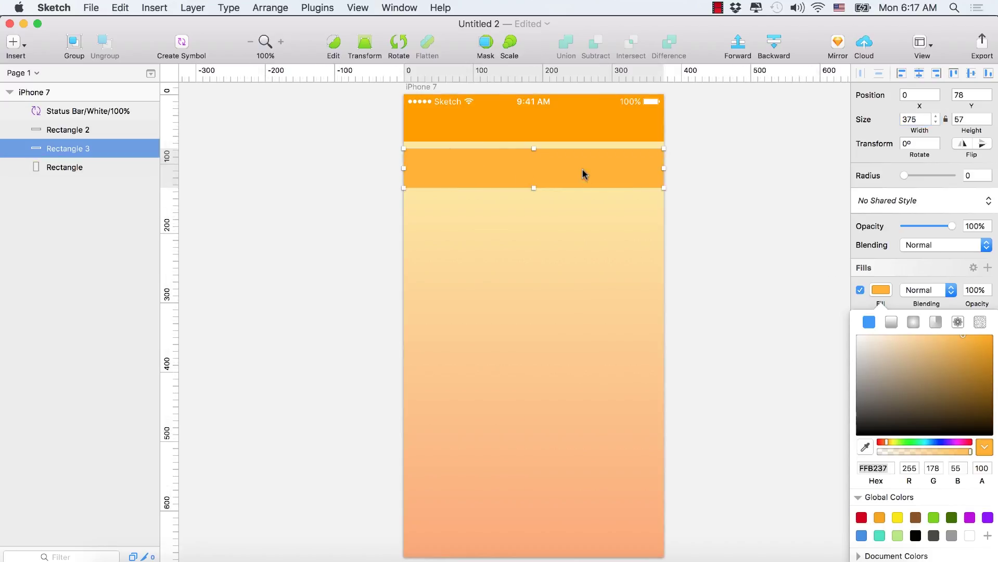
Step: Draw a rectangle about 117 by 57 over the row's left end at X 0, Y 78, and set its width to 125
click(15, 41)
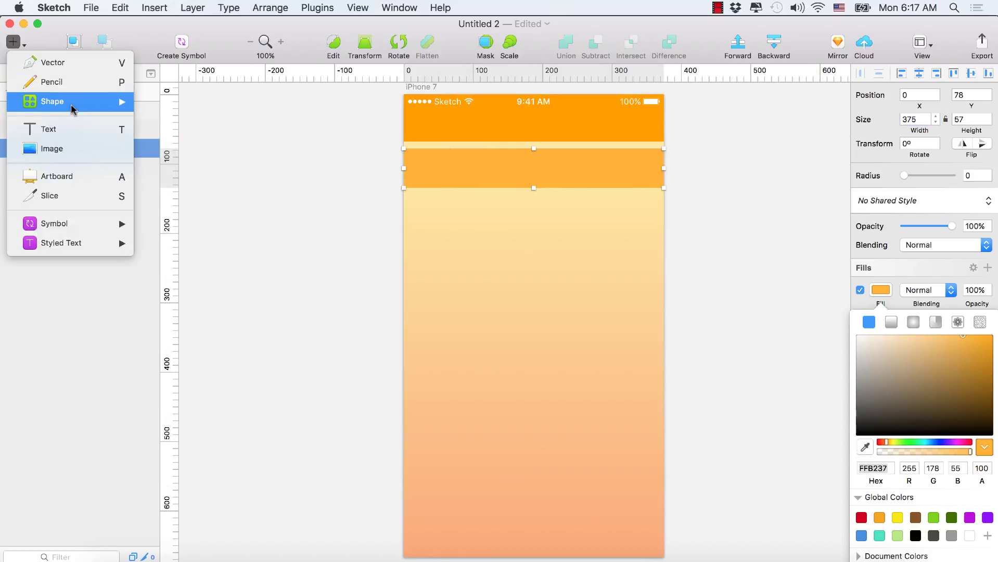
mouse_move(119, 103)
click(180, 141)
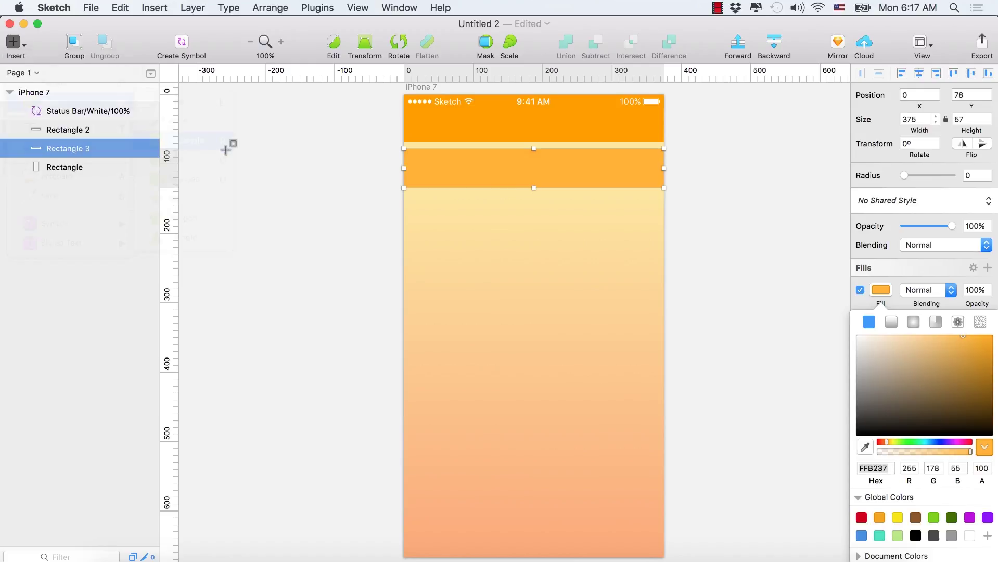
drag(404, 149, 485, 188)
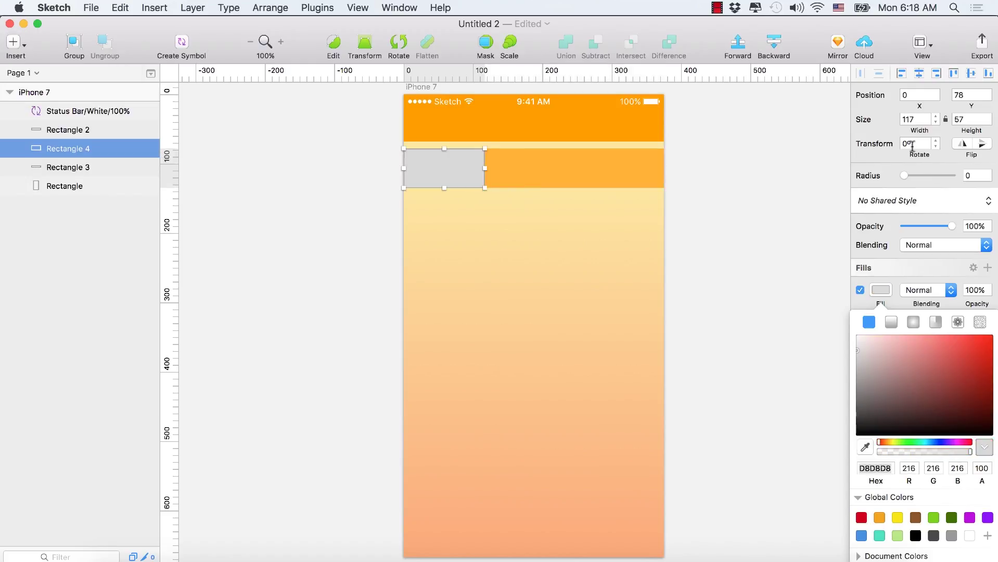
double_click(919, 119)
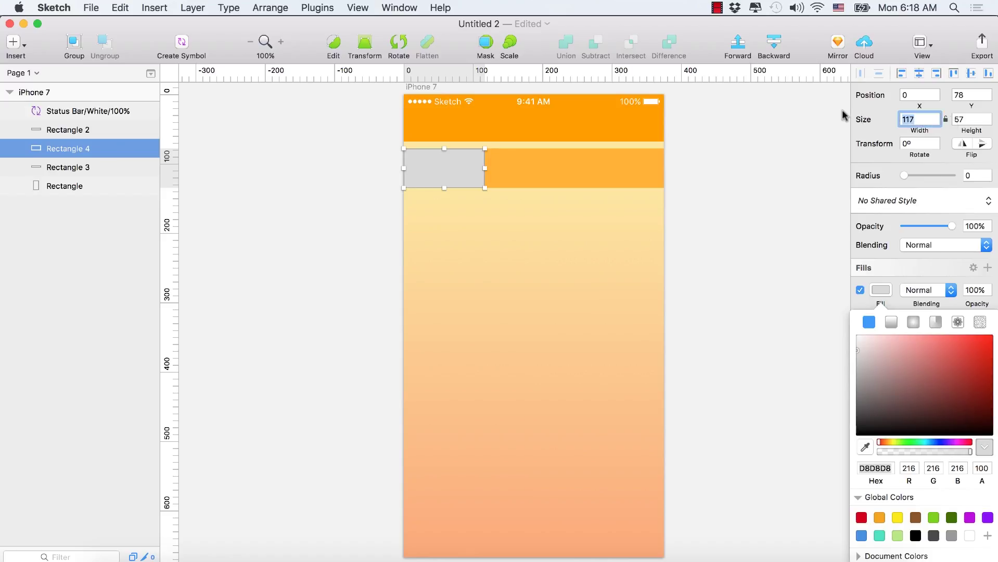
text(125)
key(Return)
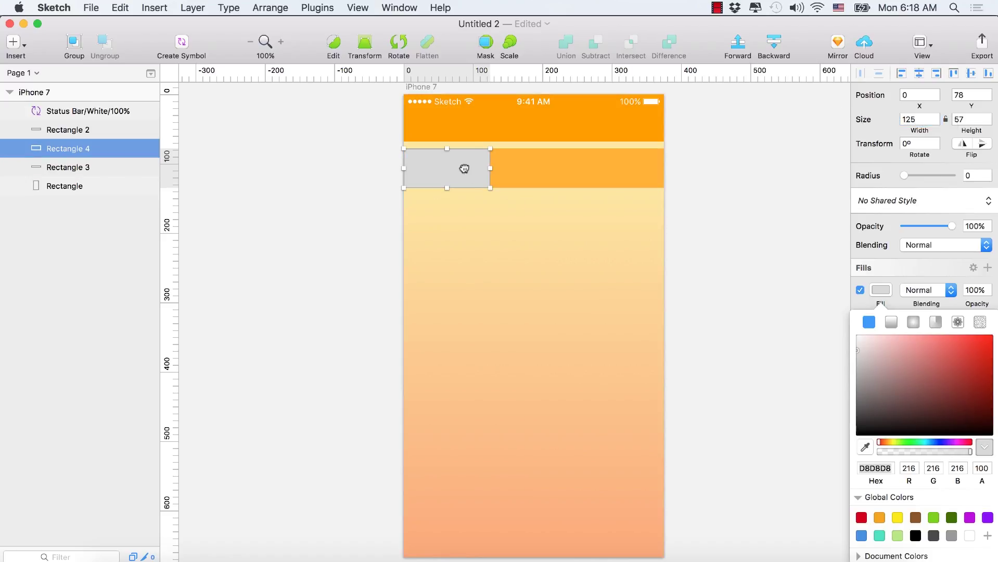
mouse_move(465, 169)
mouse_down()
mouse_move(515, 169)
mouse_move(464, 168)
mouse_up()
click(640, 167)
click(470, 172)
click(635, 168)
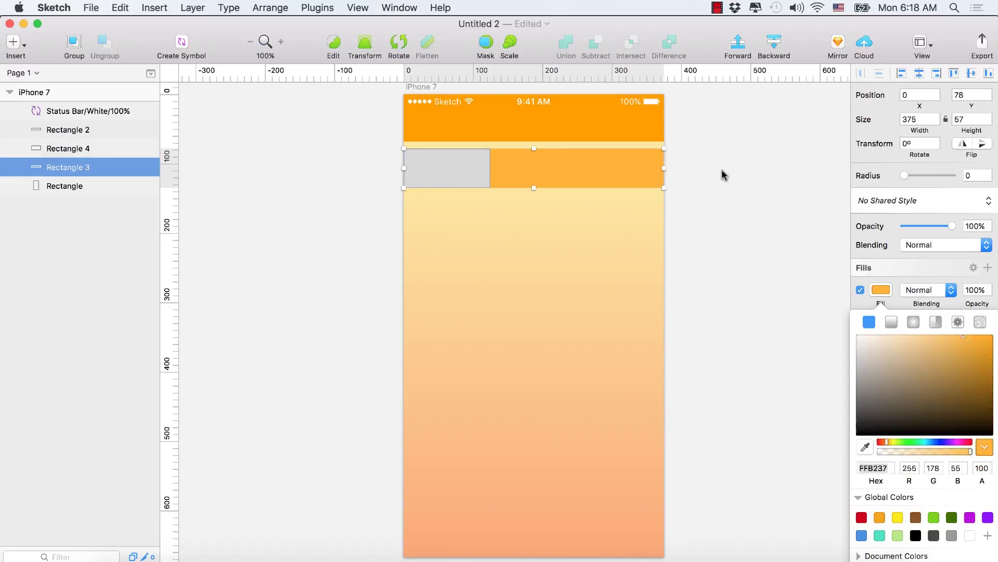
double_click(451, 172)
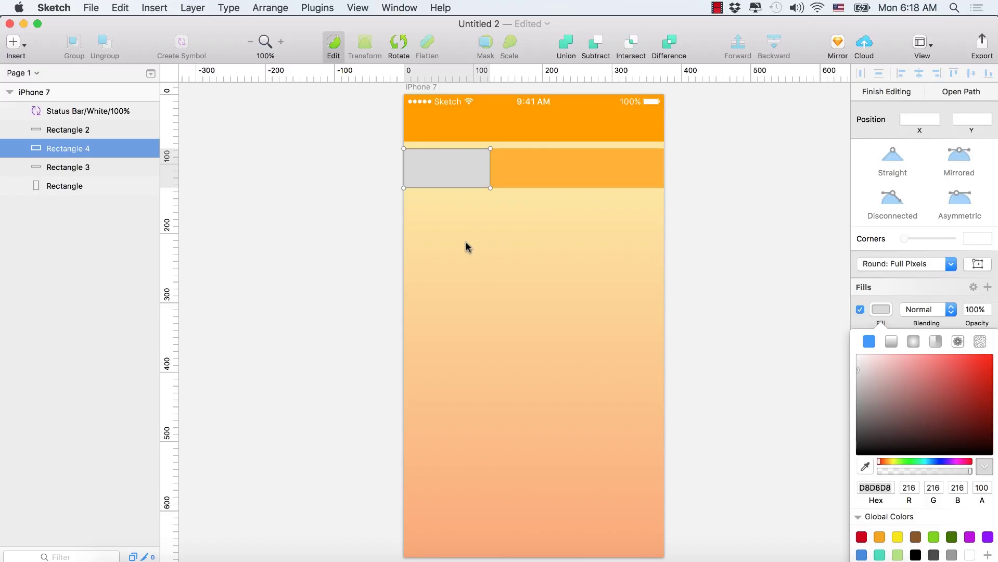
key(Escape)
click(503, 214)
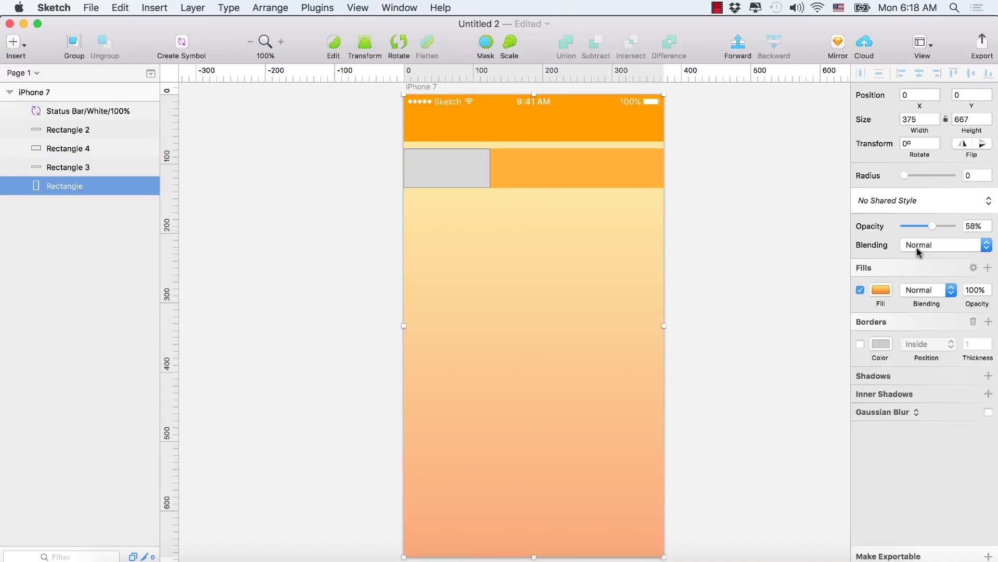
Step: Remove the border from the 125-wide tab rectangle and fill it with the header's sampled orange, FF9D00
click(434, 161)
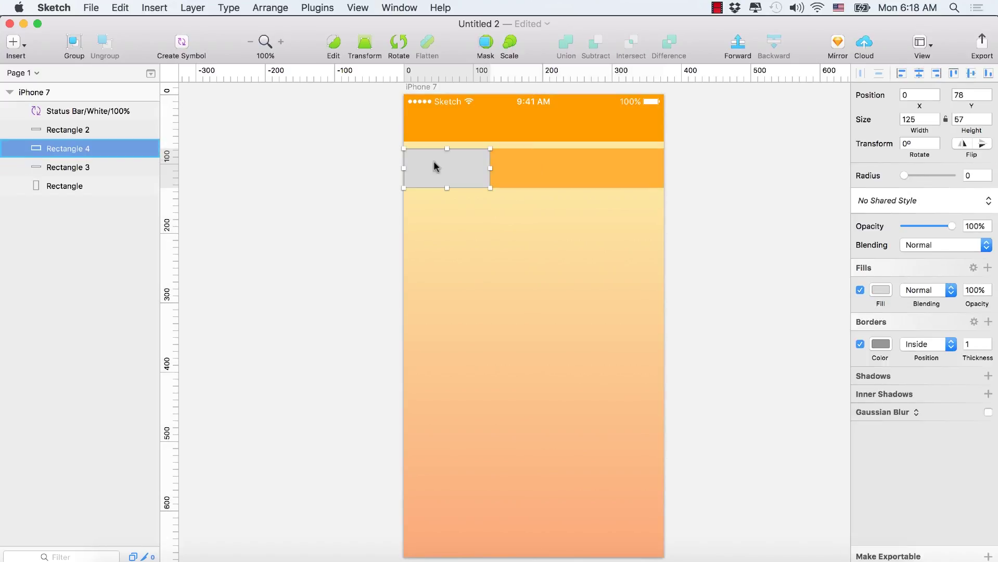
click(865, 346)
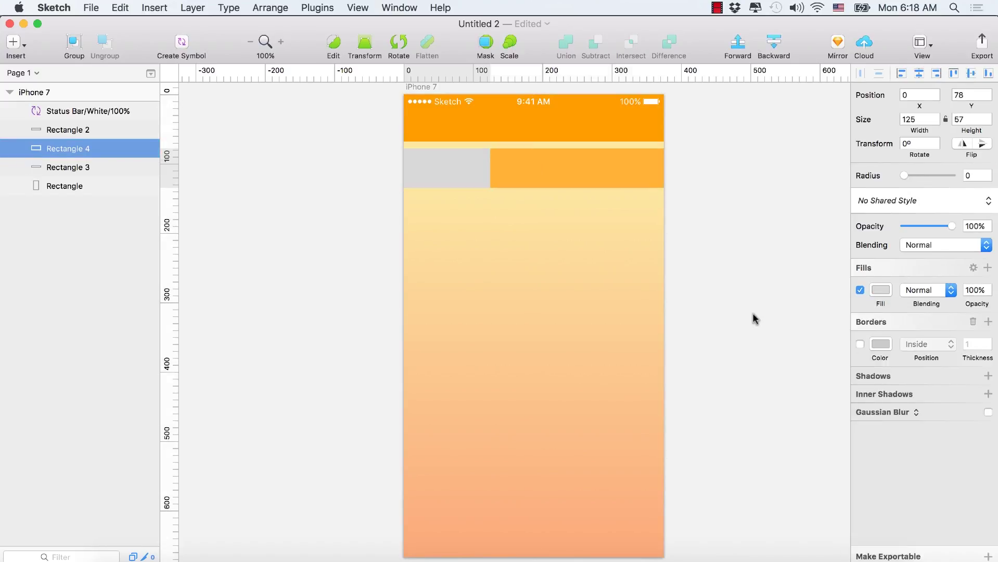
click(884, 294)
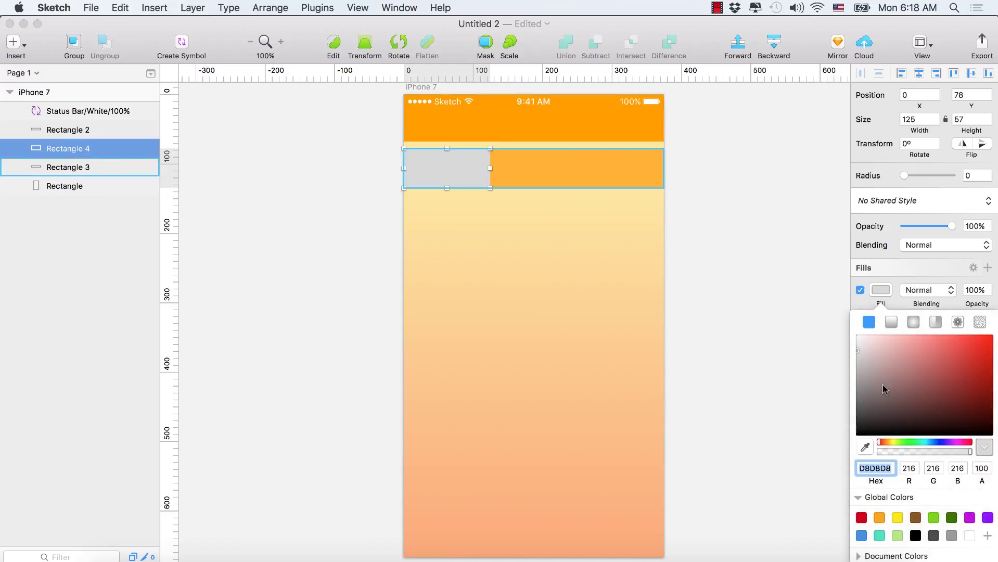
click(865, 447)
click(595, 125)
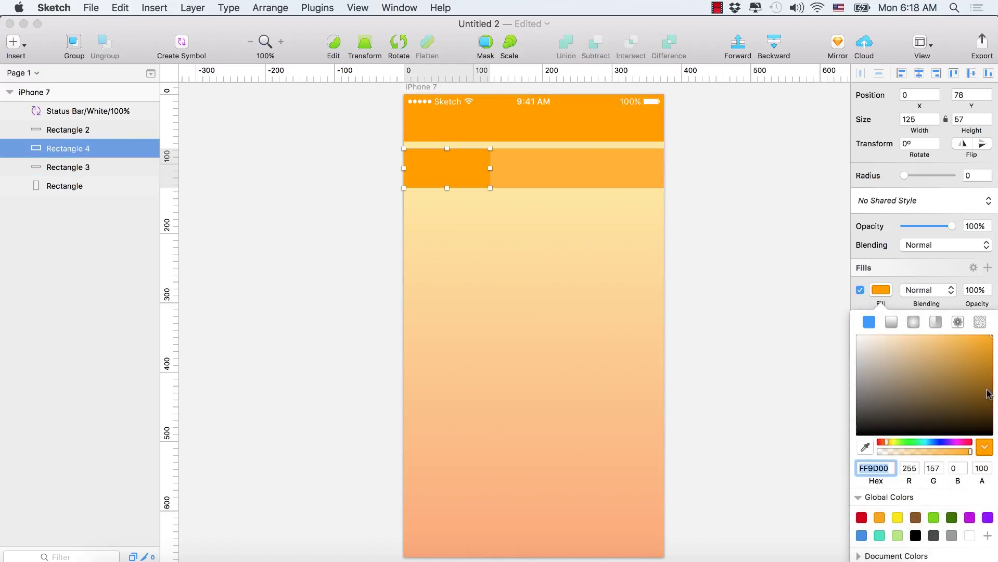
Step: Shift the hue of the 125-wide tab rectangle's fill to the deeper orange FF9200
click(939, 468)
click(939, 468)
click(939, 468)
click(473, 168)
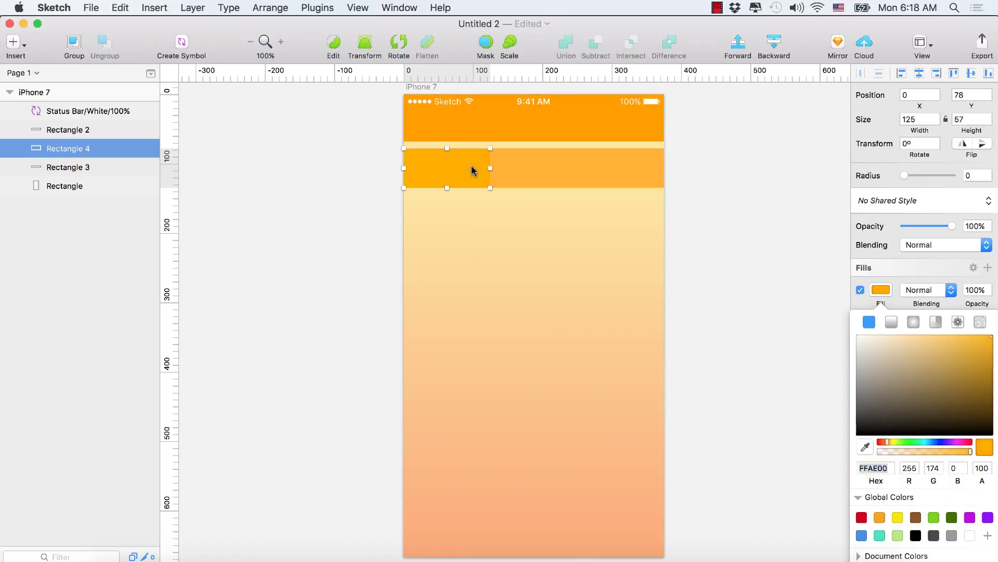
click(888, 443)
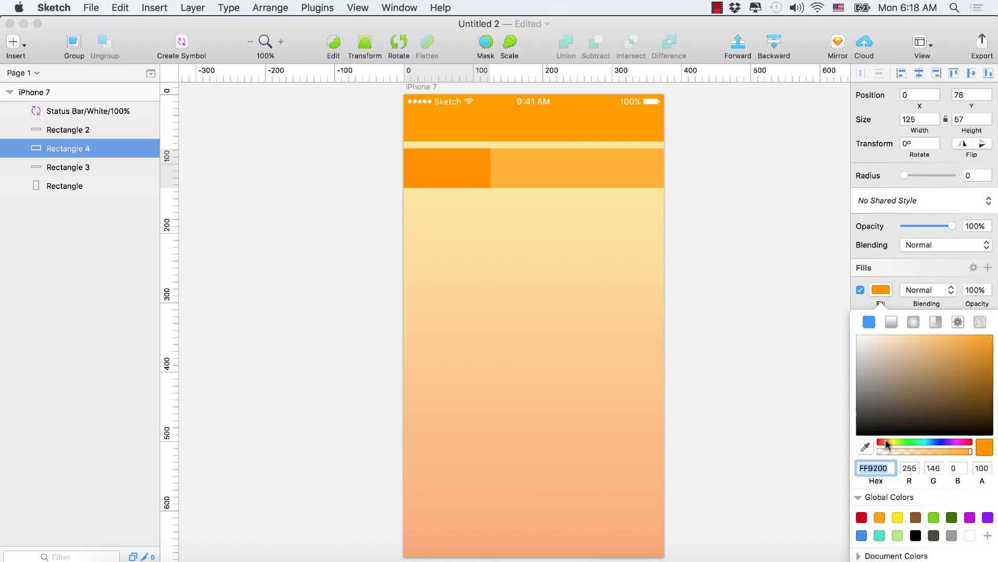
click(508, 162)
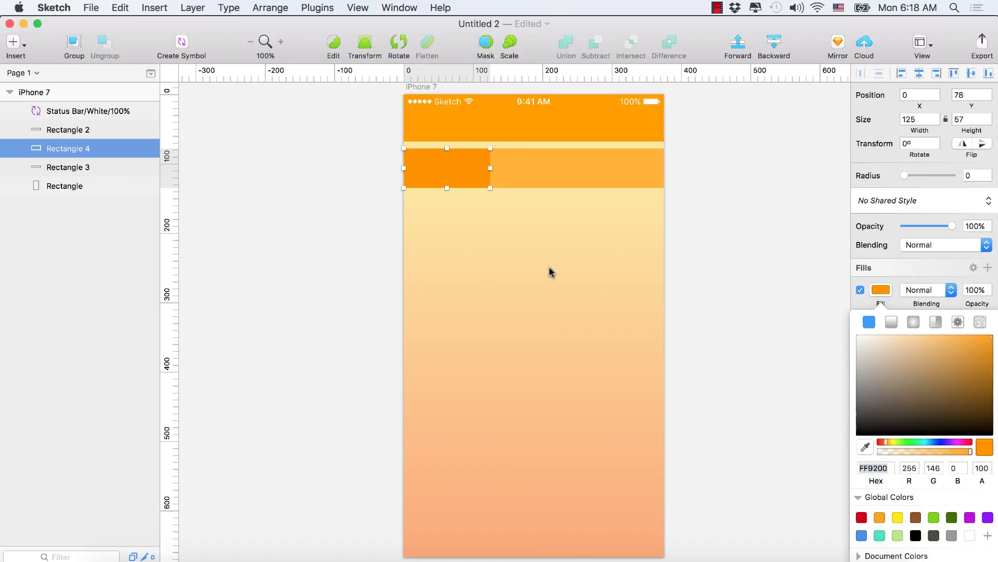
Step: Add a shadow with X 0, Y 2 and blur 4 to both the full-width row rectangle and the 125-wide tab rectangle
click(546, 172)
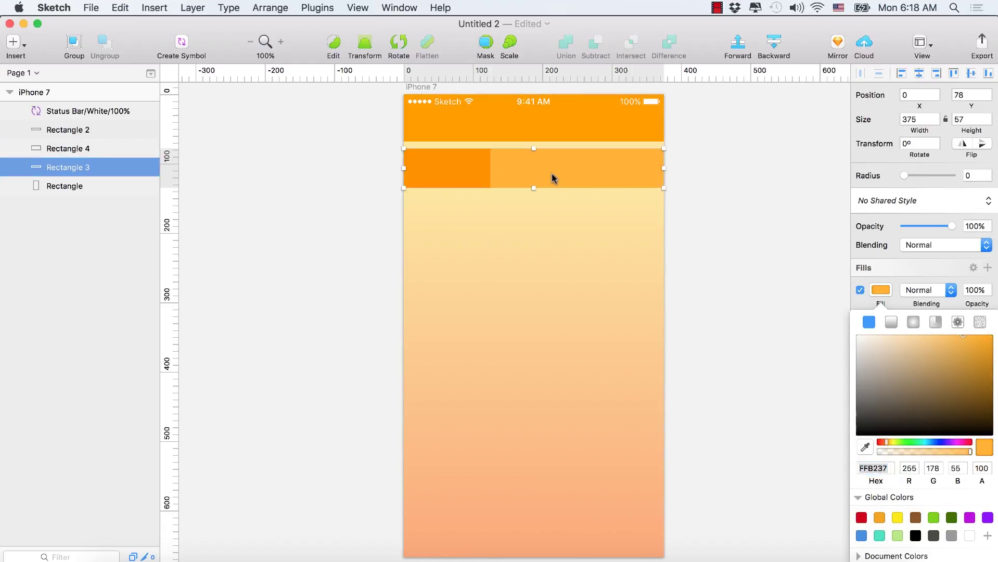
shift+click(469, 168)
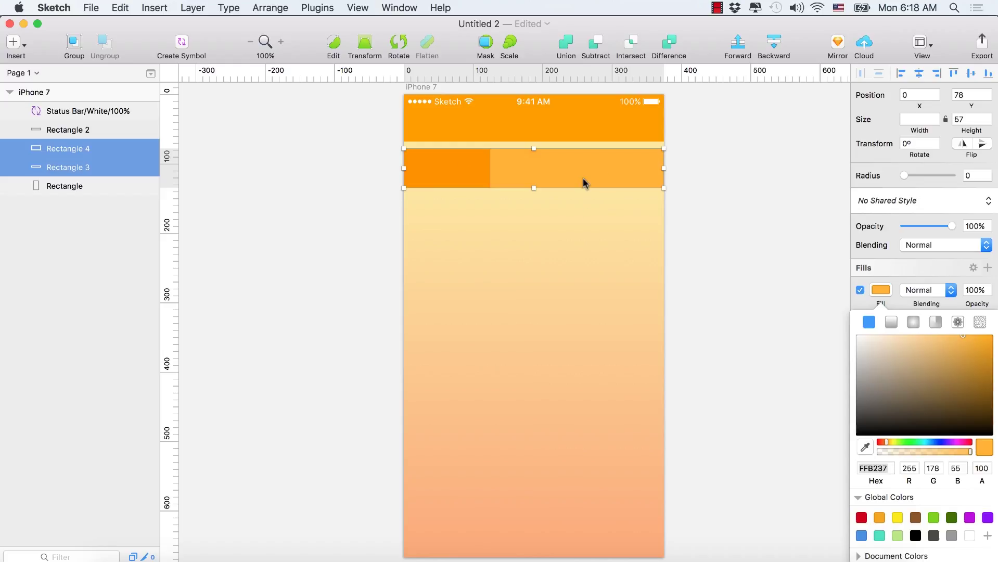
click(776, 373)
click(529, 160)
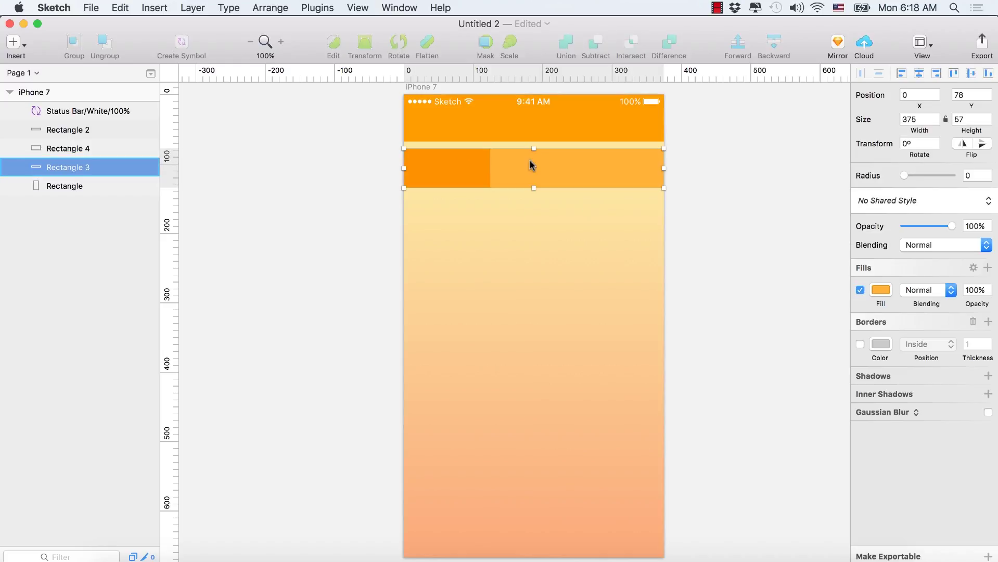
shift+click(488, 164)
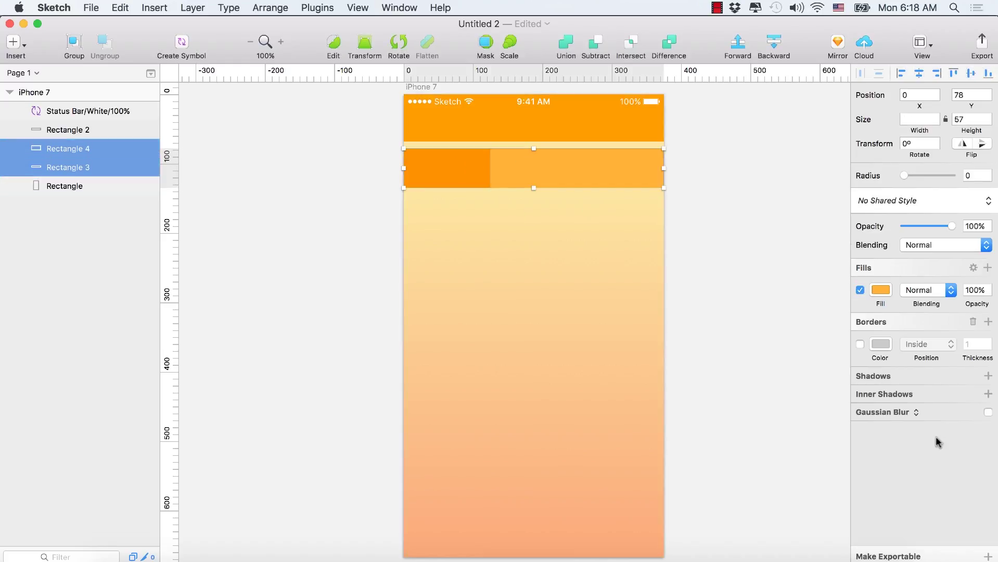
click(876, 376)
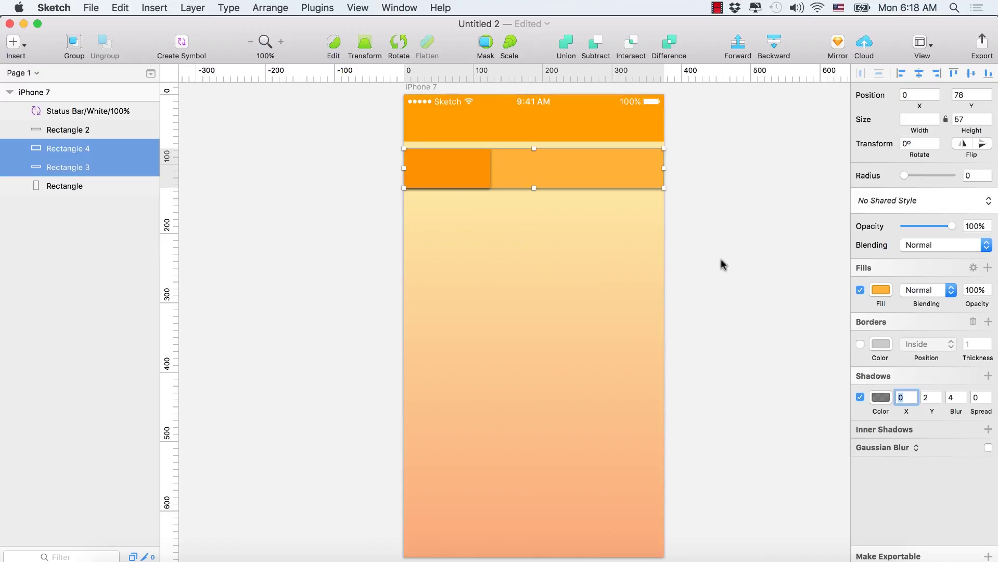
Step: Disable the shadow on the 125-wide tab rectangle only
click(583, 378)
click(452, 178)
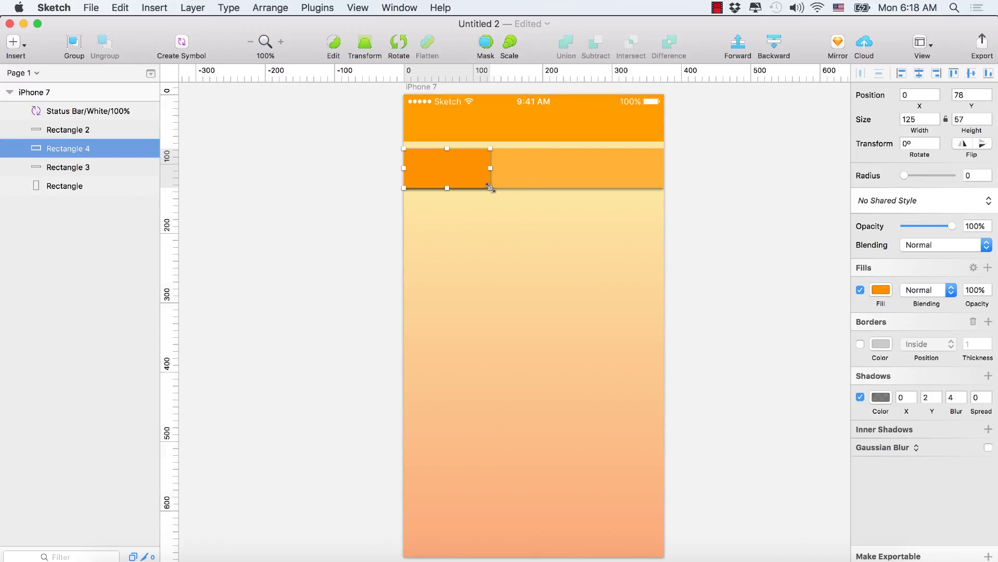
click(861, 397)
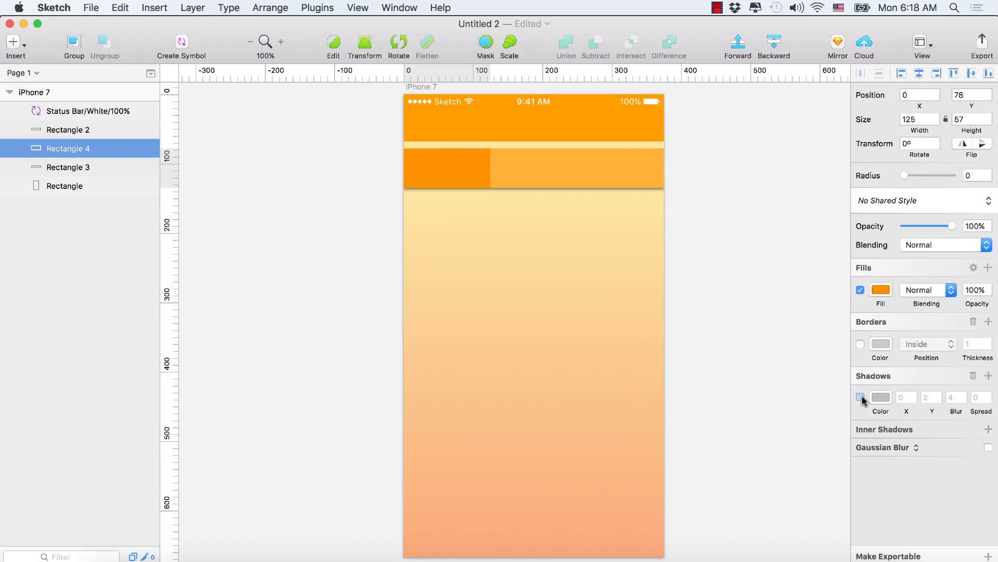
Step: Add a second shadow to the full-width row rectangle, disable one of the two, and set the active shadow's Y to 1
click(576, 180)
click(557, 278)
click(583, 162)
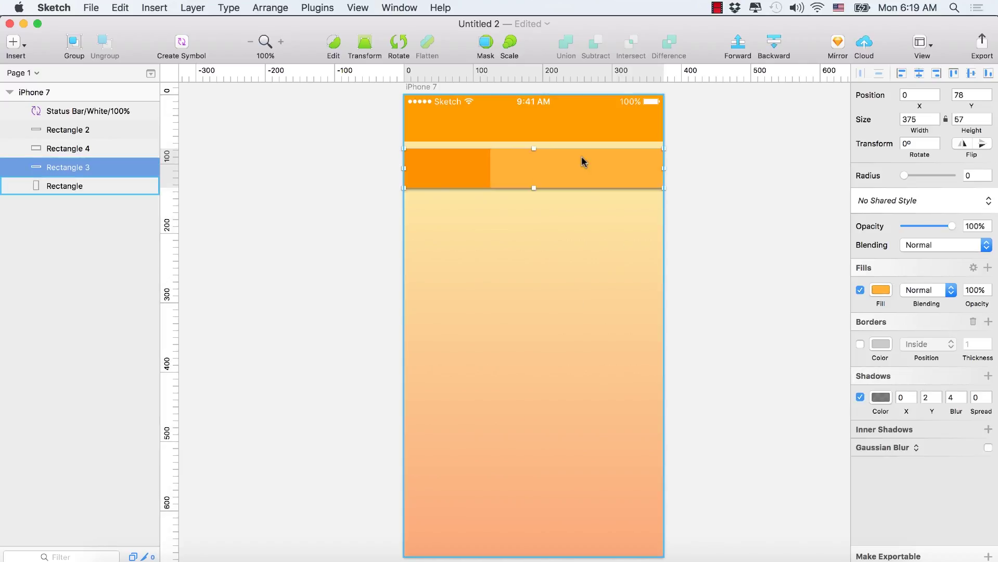
click(142, 167)
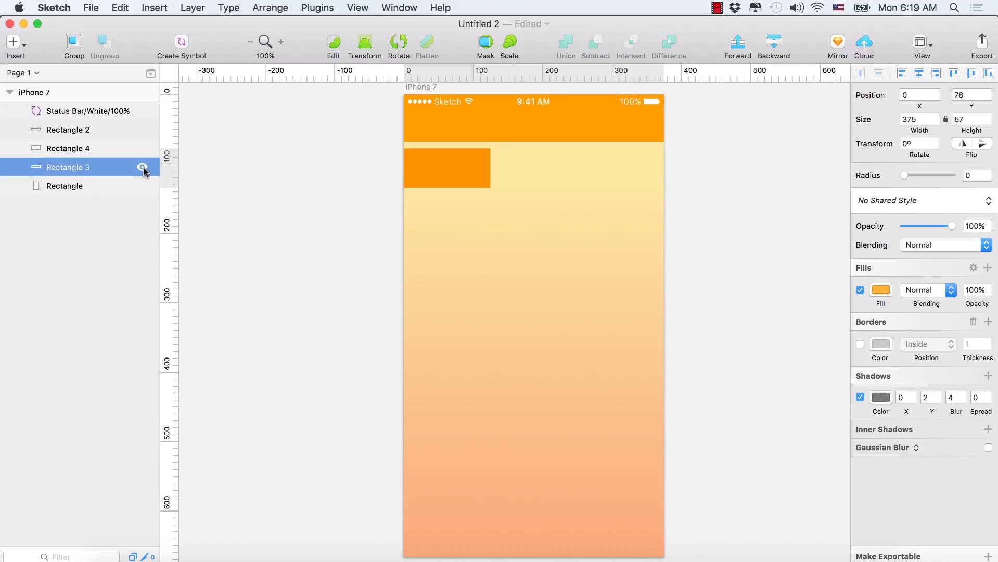
click(142, 167)
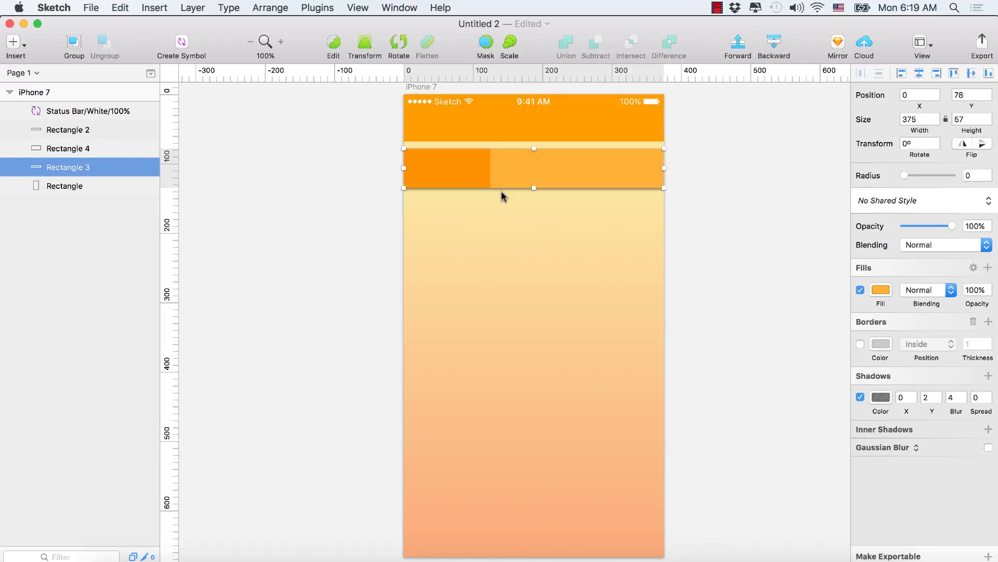
click(926, 367)
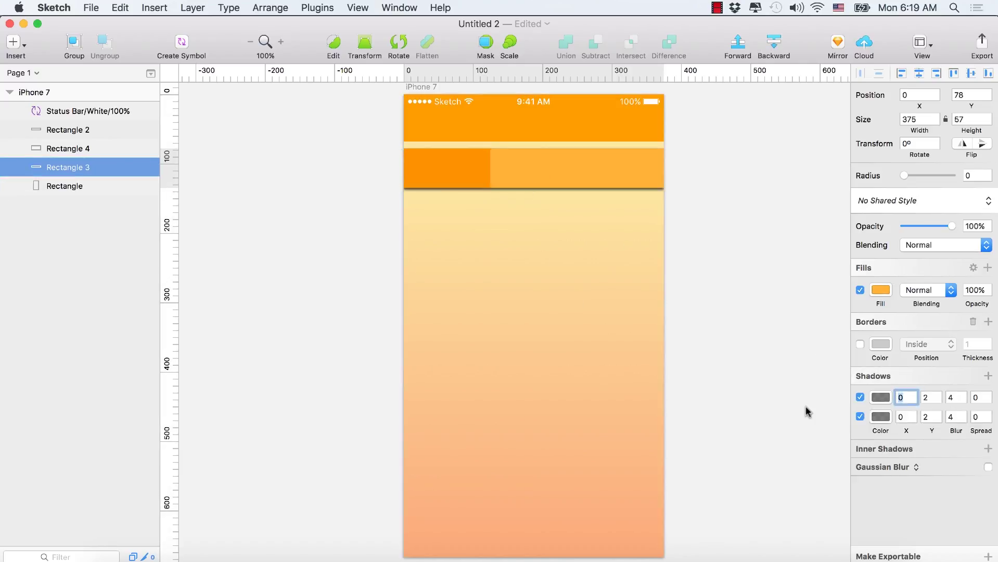
click(859, 419)
key(Tab)
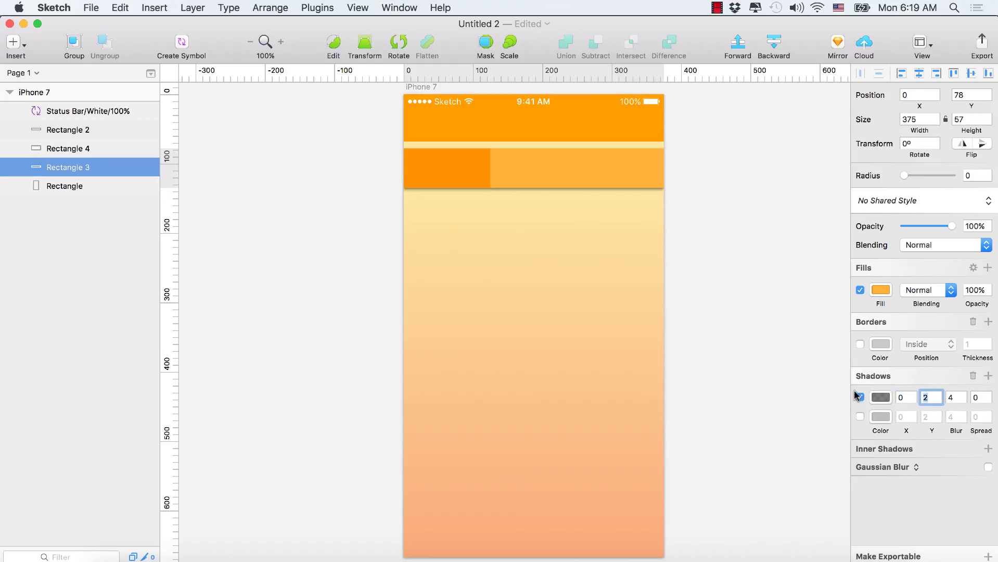
text(1)
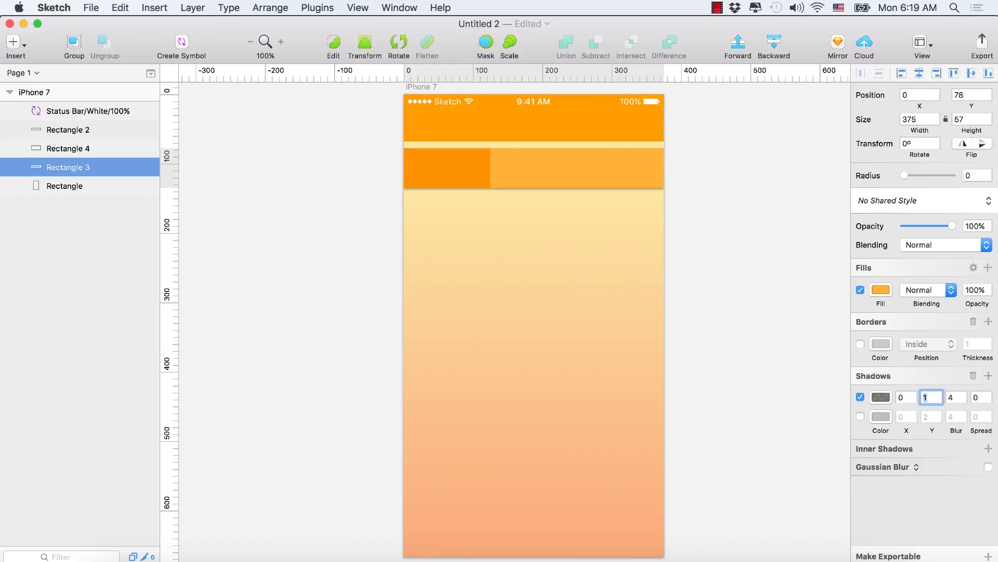
drag(946, 230, 980, 231)
click(564, 292)
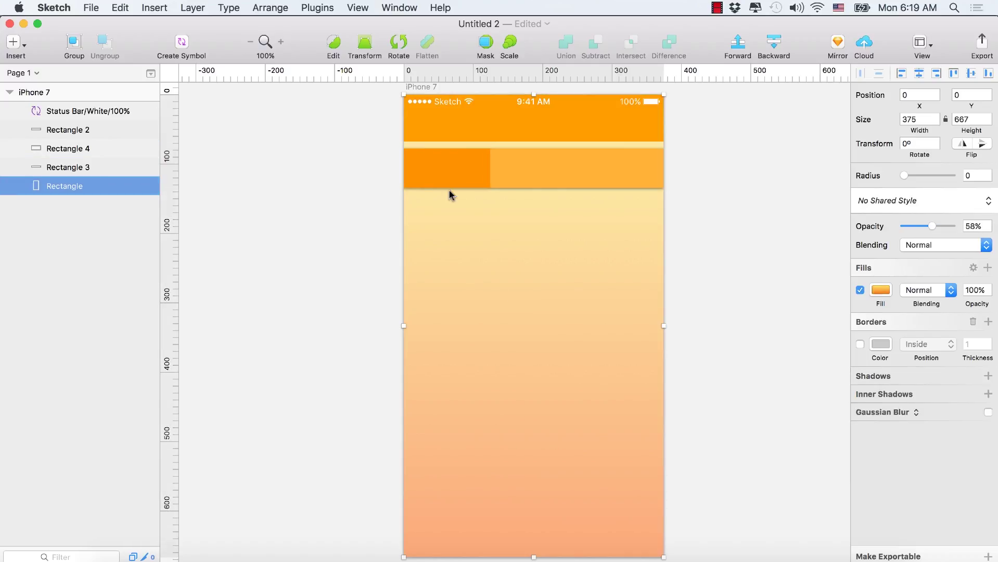
Step: Insert a text layer reading "Daily" over the 125-wide tab rectangle in the row
click(10, 47)
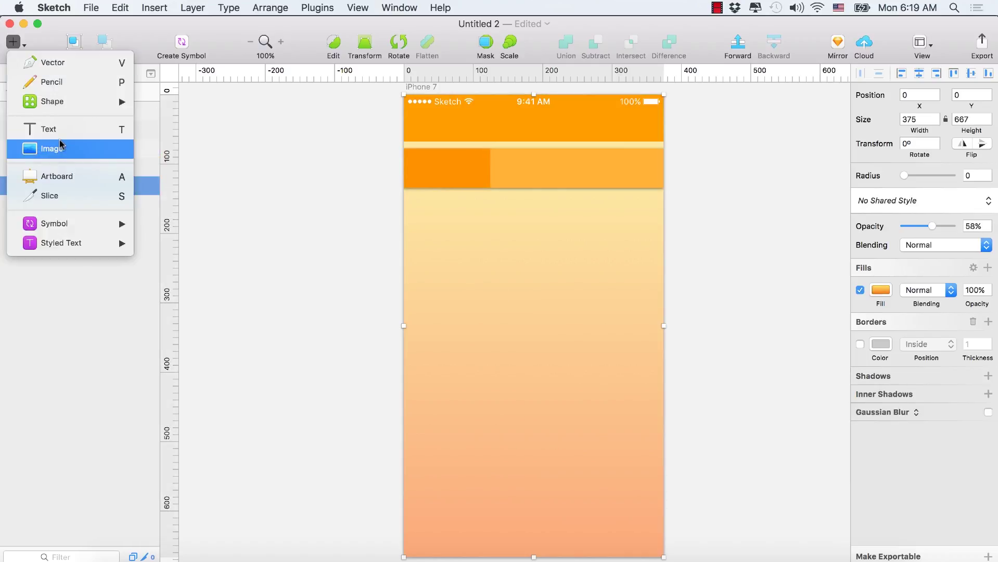
click(32, 127)
click(466, 186)
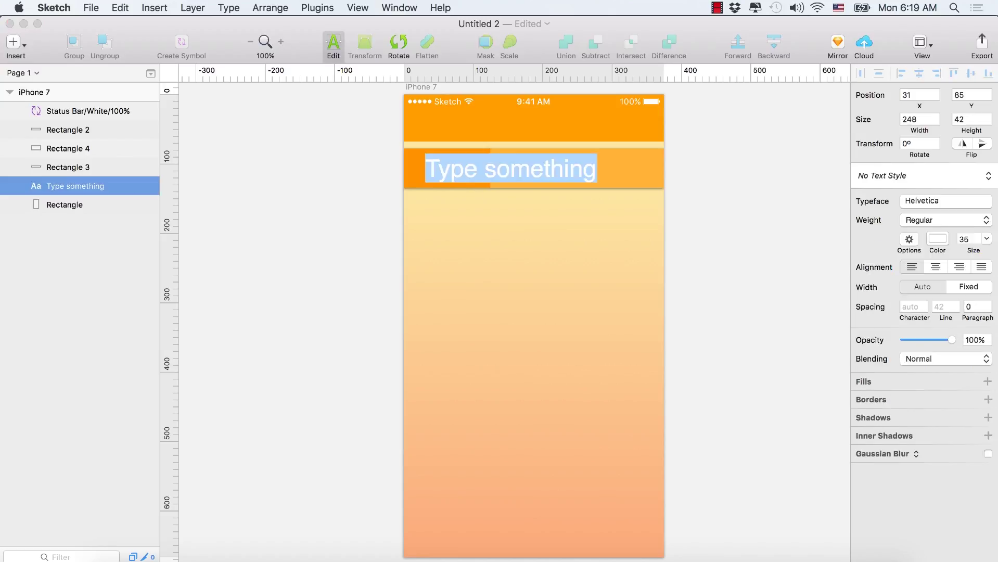
text(Dai)
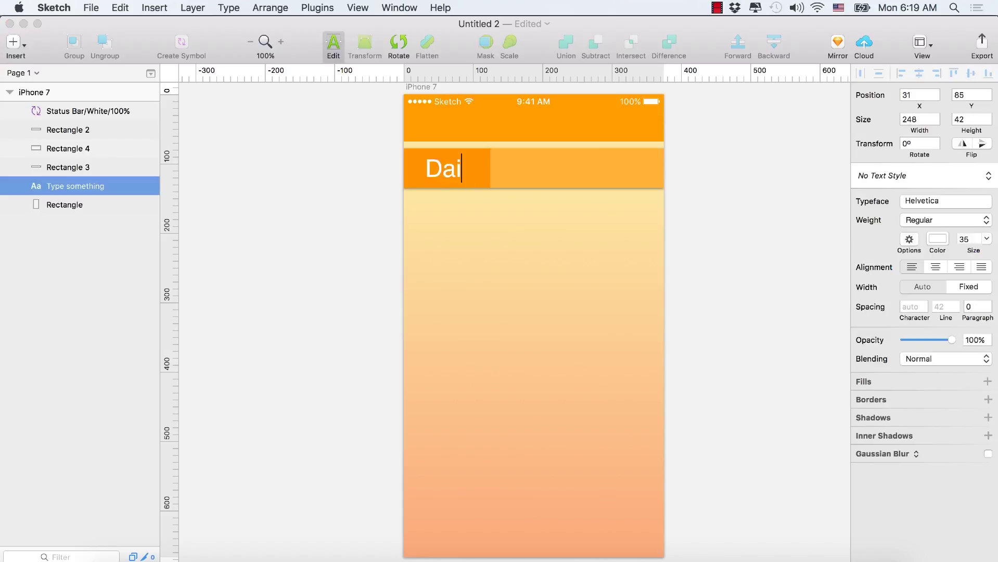
text(ly)
key(Escape)
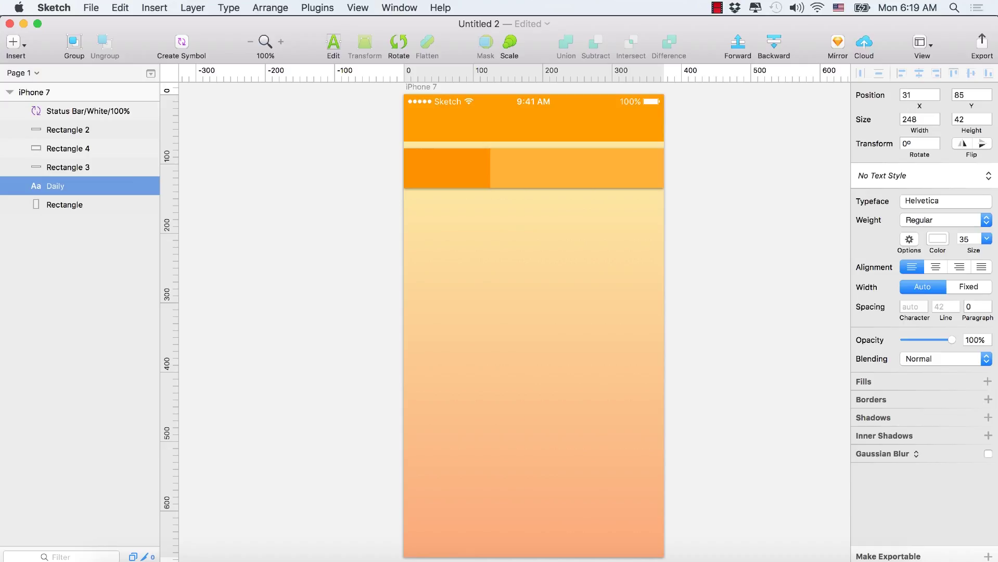
Step: Move the Daily text layer above the rectangles in the layer order and reposition it at about X 24, Y 82
click(83, 192)
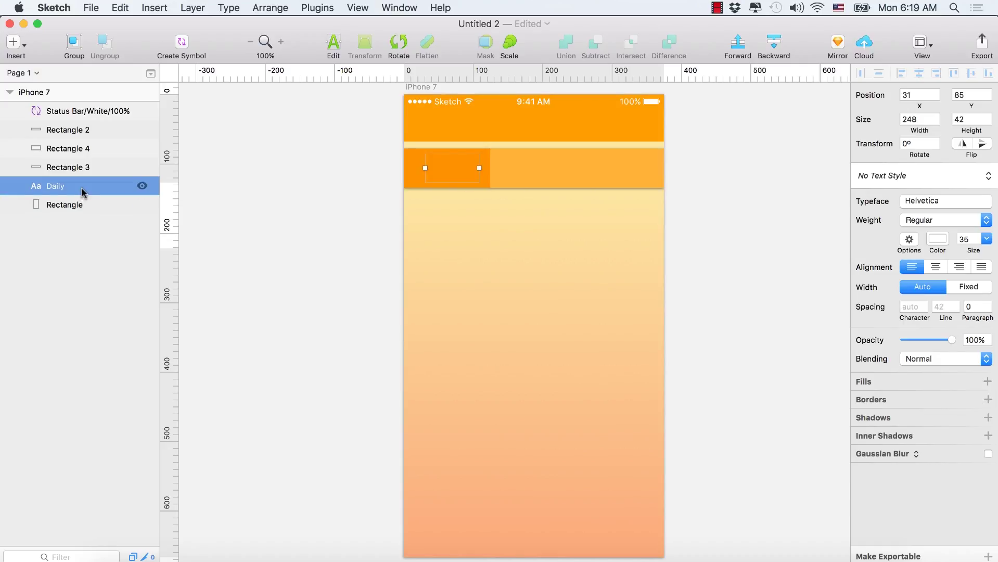
drag(73, 191, 77, 123)
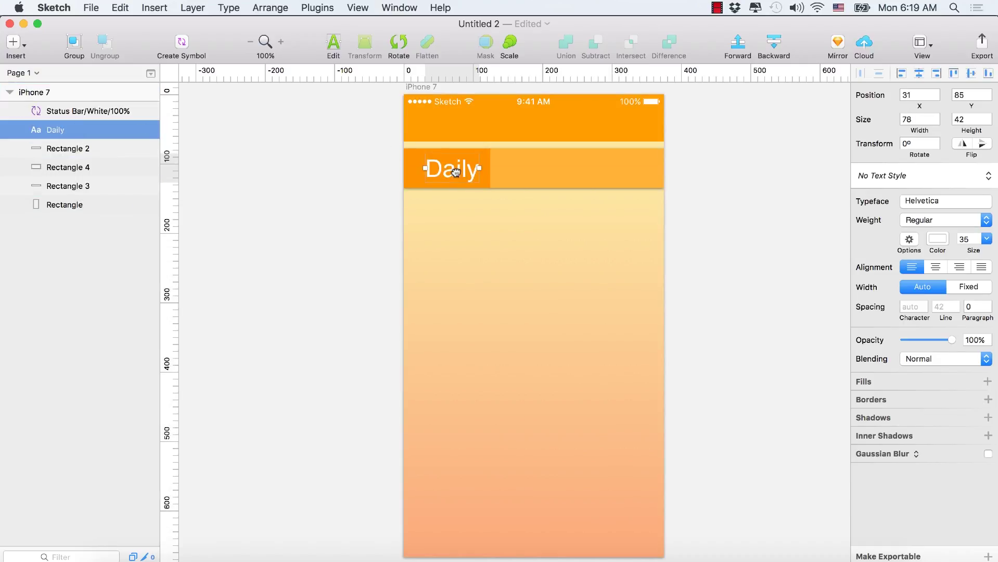
drag(456, 173, 452, 174)
Step: Make two copies of the Daily label in the tab row, at about X 261 and X 160, both at Y 82
key(alt)
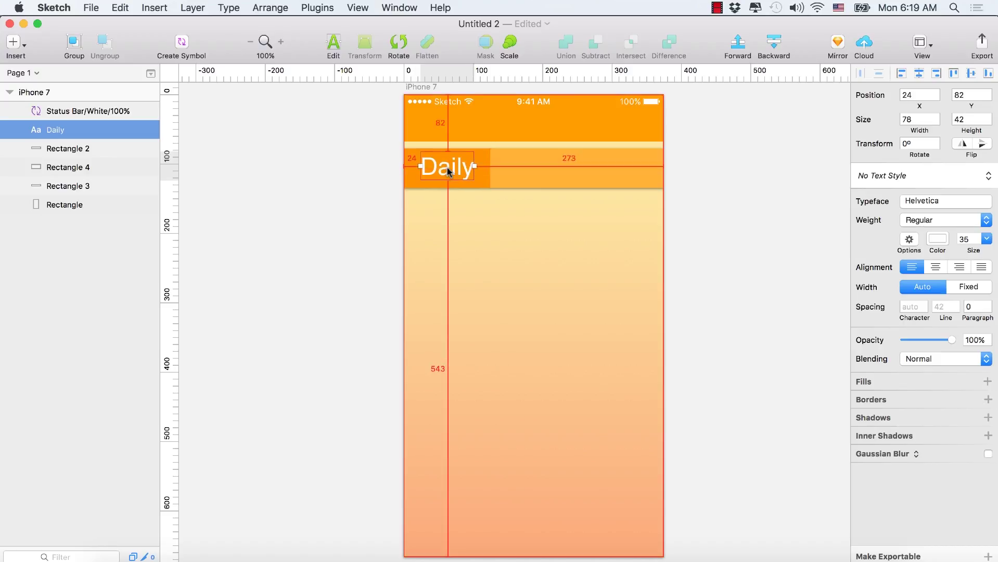
drag(448, 169, 613, 170)
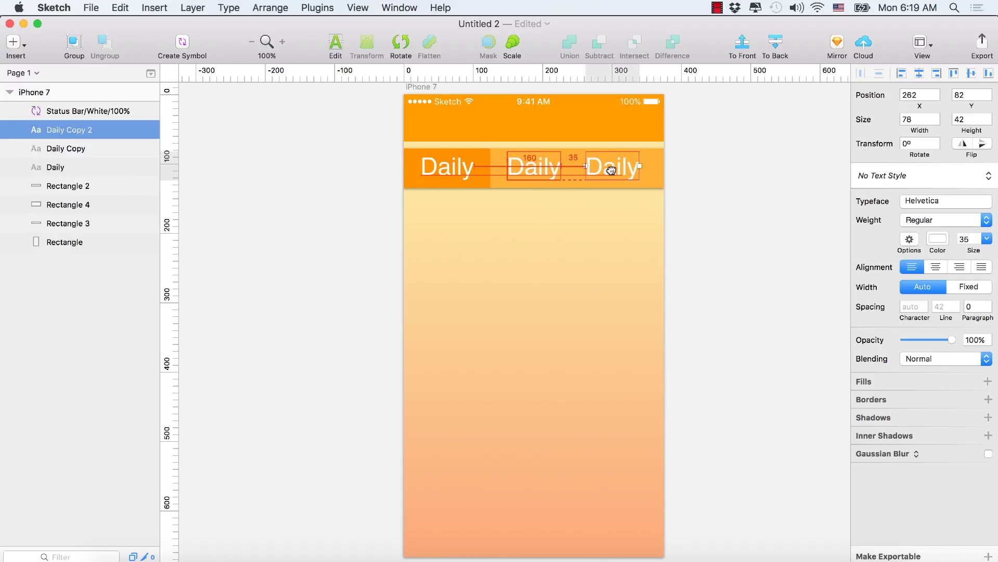
key(super+z)
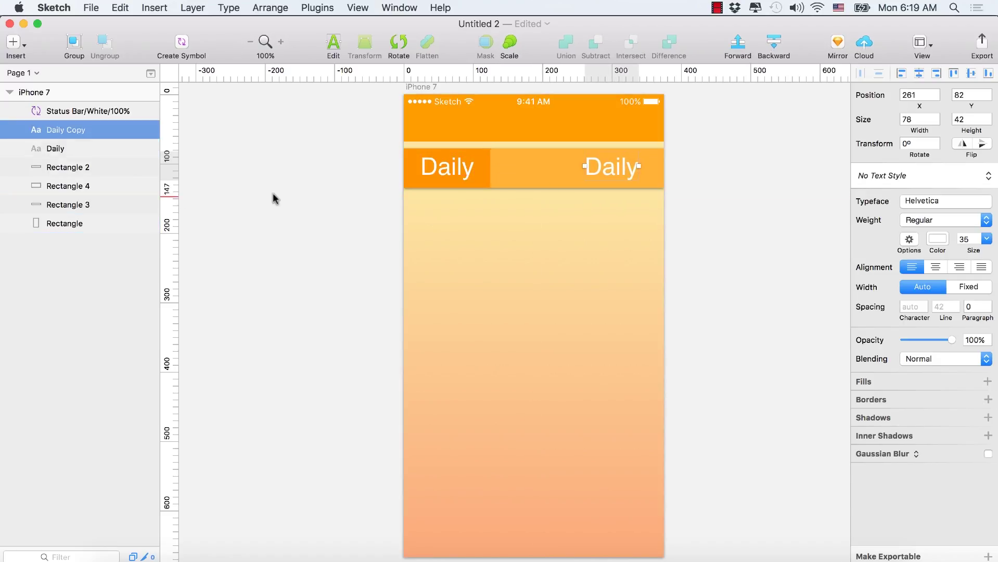
key(alt)
drag(611, 173, 540, 170)
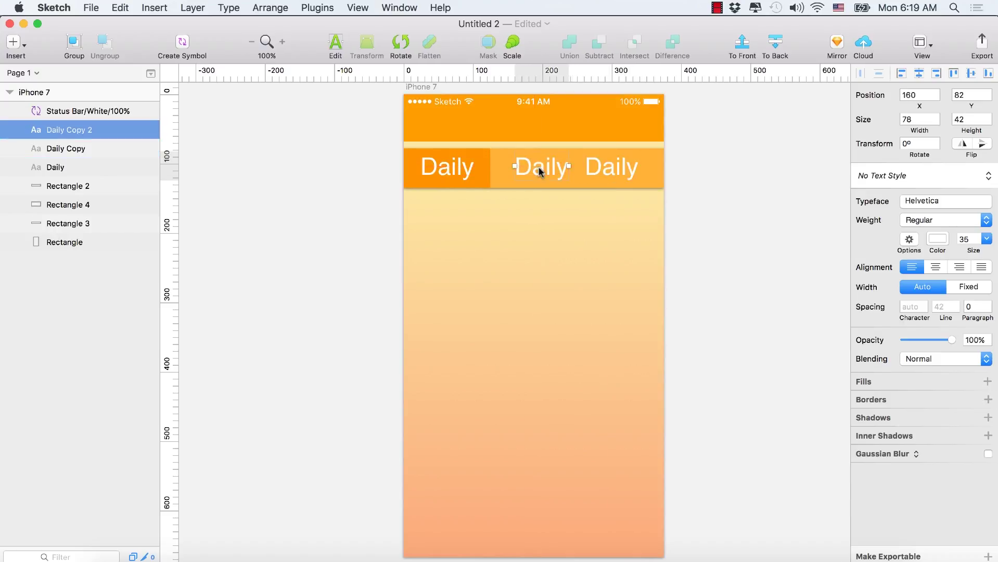
Step: Change the middle label's text to "Weekly", shift it slightly left, and change the third label's text to "Monthly"
double_click(539, 166)
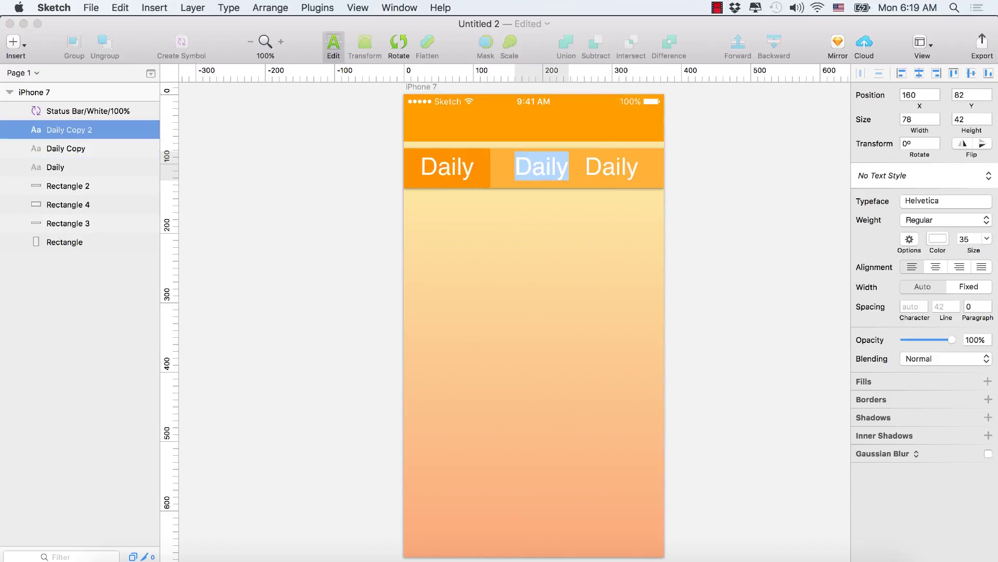
text(Weekly)
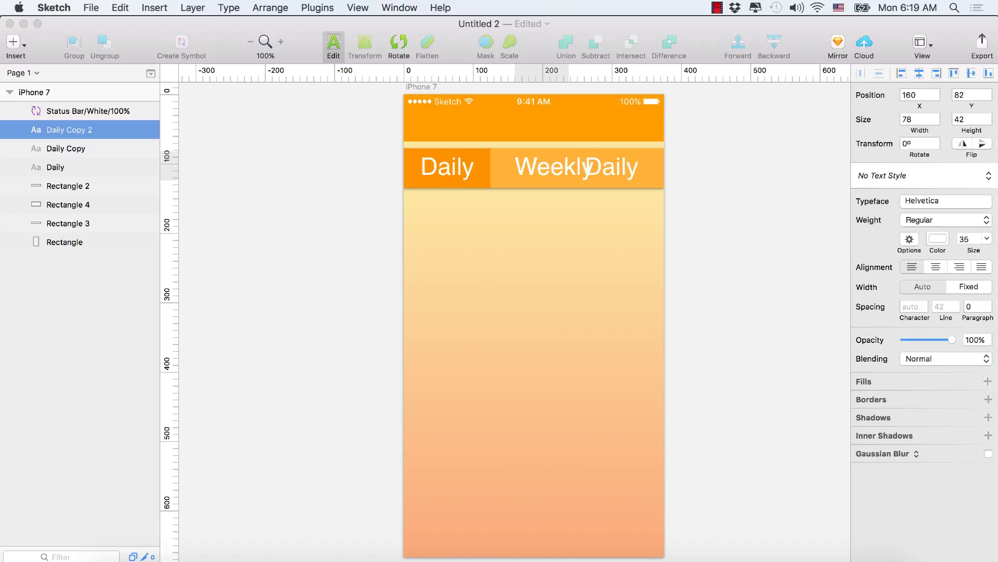
key(Escape)
drag(536, 163, 526, 163)
double_click(614, 173)
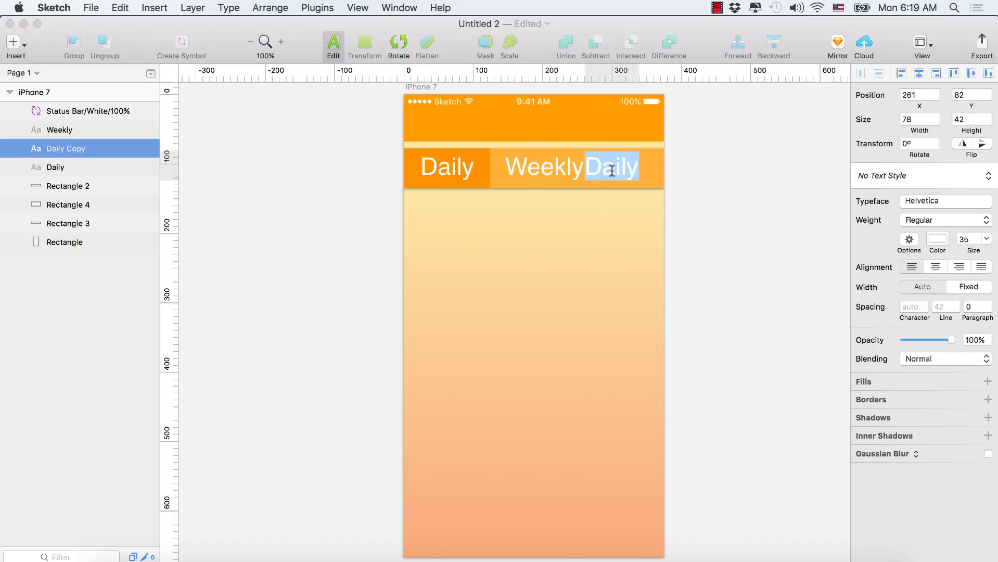
text(Monthly)
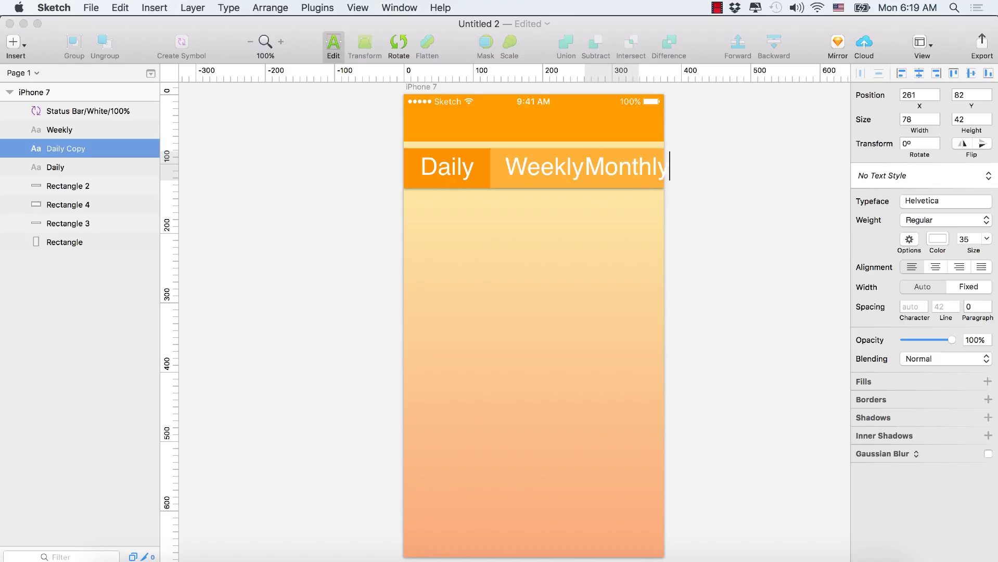
key(Escape)
Step: Set the font size of the Daily, Weekly and Monthly labels to 22
shift+click(575, 172)
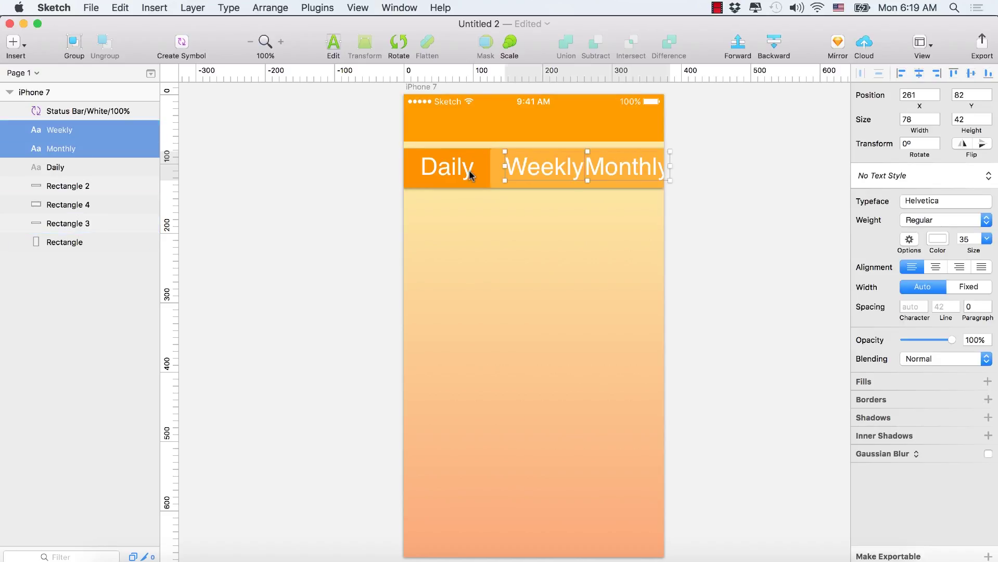
shift+click(470, 175)
click(966, 240)
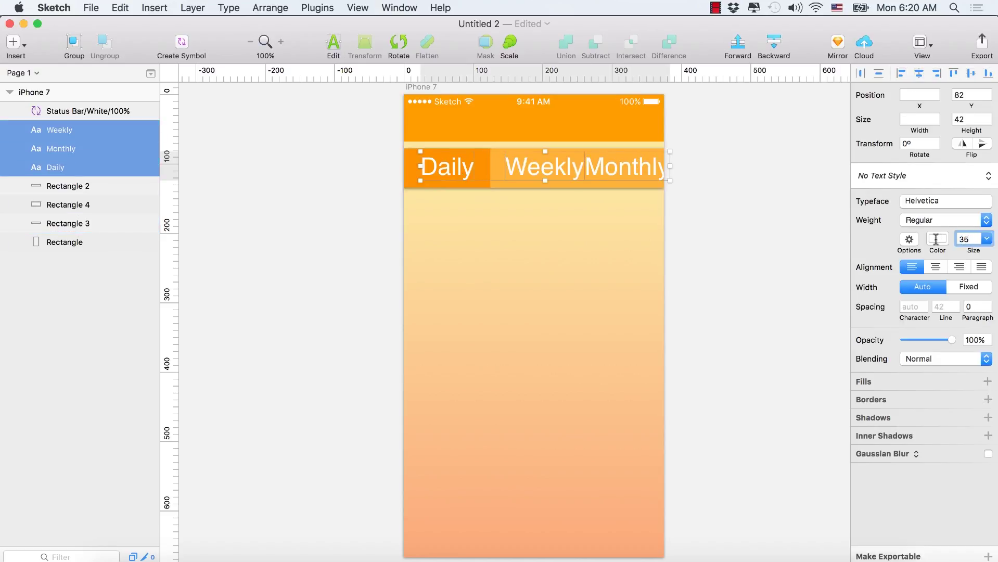
key(Return)
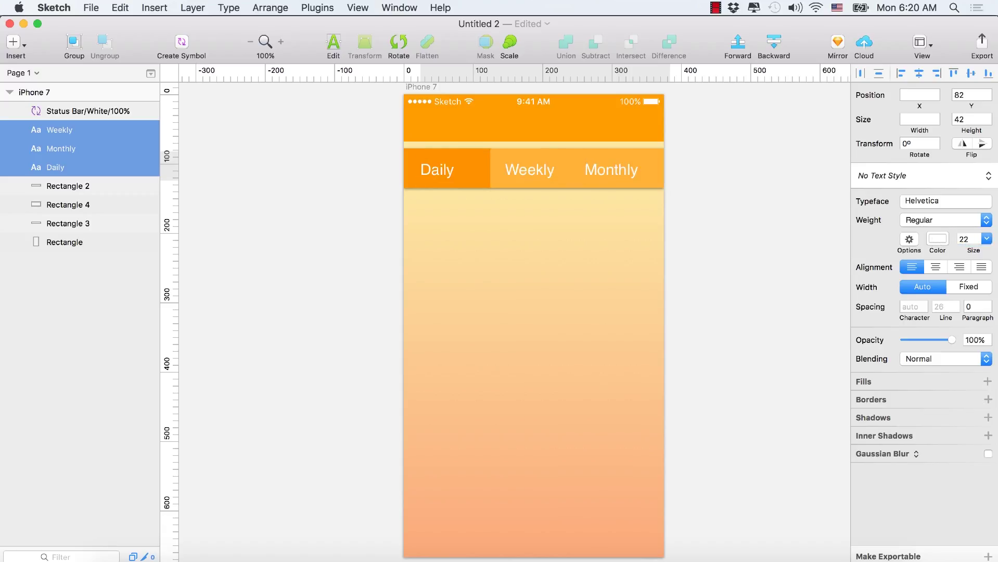
click(579, 290)
Step: Center each label in its third of the row, with Daily at X 38, Y 91, Weekly at X 152, Y 91, and Monthly level with them
click(447, 170)
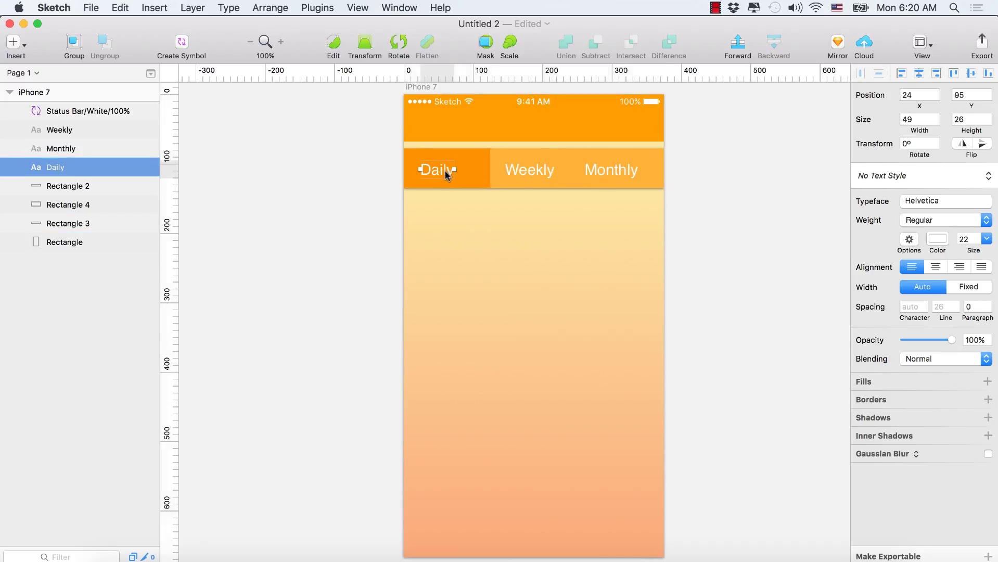
drag(441, 170, 451, 168)
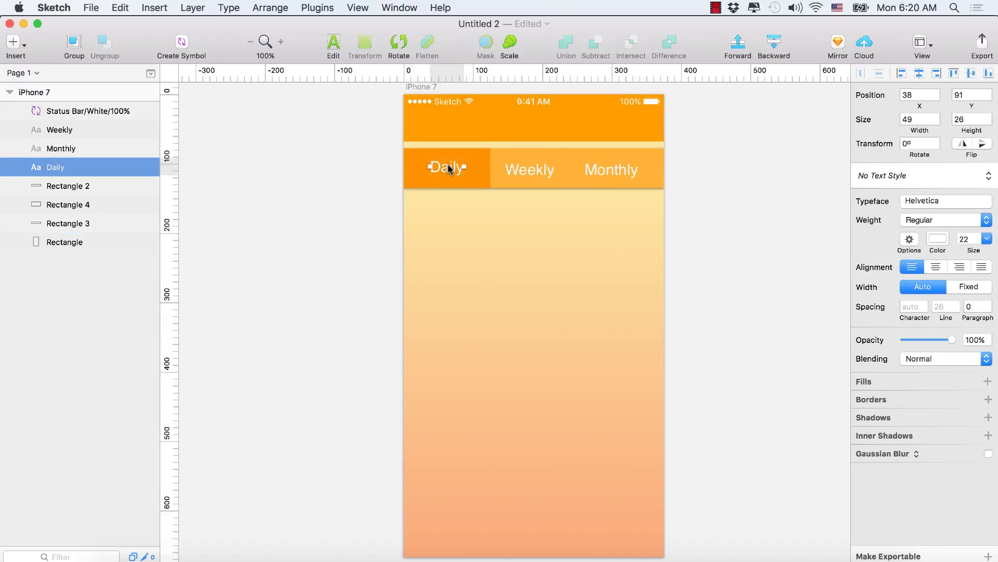
click(538, 172)
drag(539, 172, 542, 167)
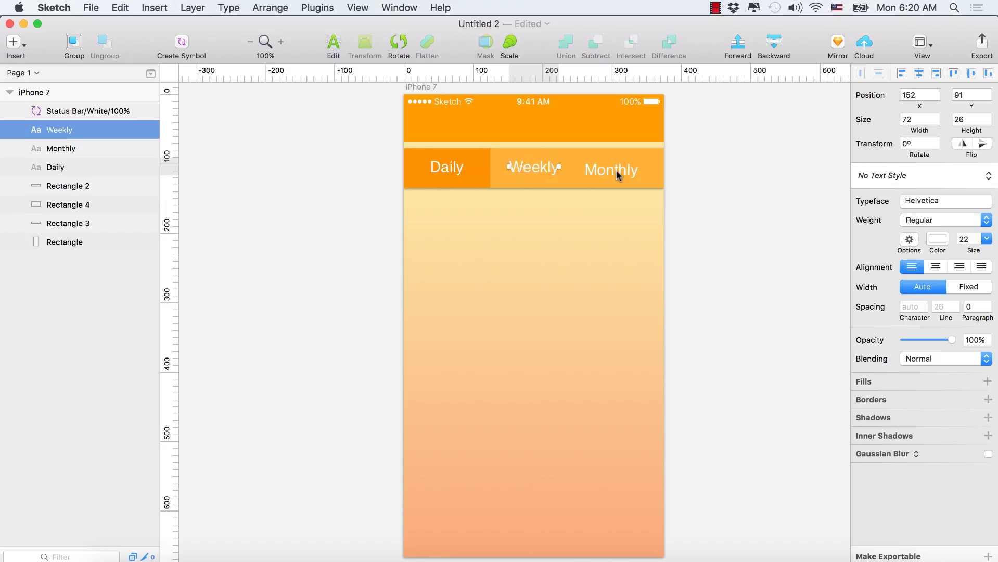
drag(617, 174, 627, 168)
Step: Duplicate the 125-wide tab rectangle and place the copy behind the Weekly label at X 125, Y 78
click(475, 161)
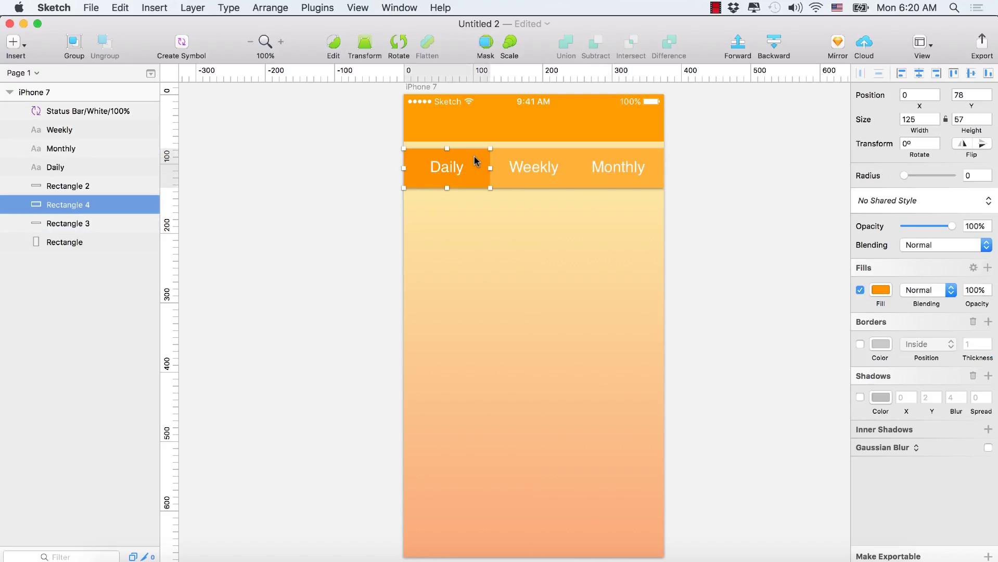
drag(465, 160, 552, 166)
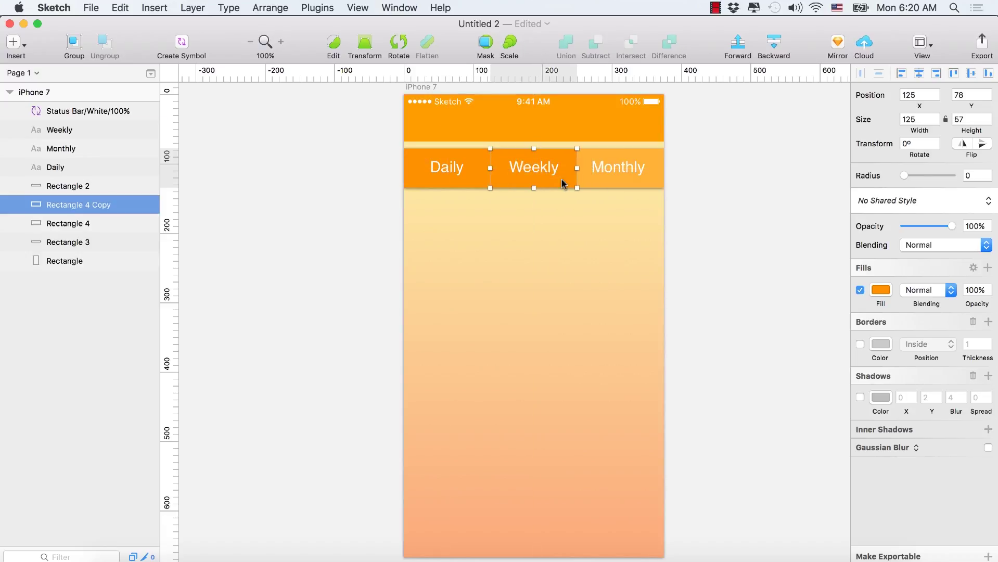
click(576, 258)
click(571, 158)
Step: Draw a vertical line about 59 long at X 261.5 across the tab row and set its border color to white, FFFFFF
click(14, 42)
mouse_move(75, 107)
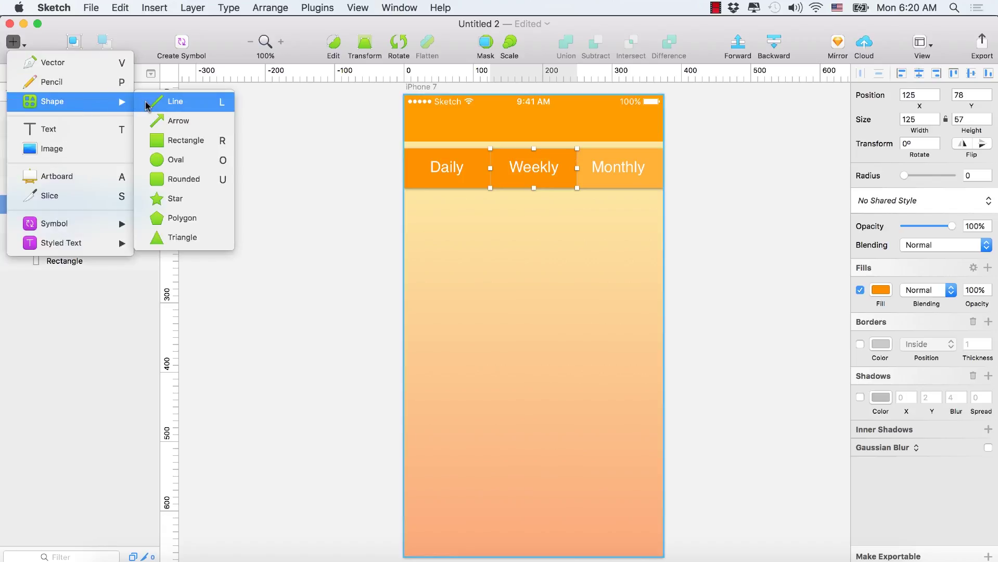
click(173, 109)
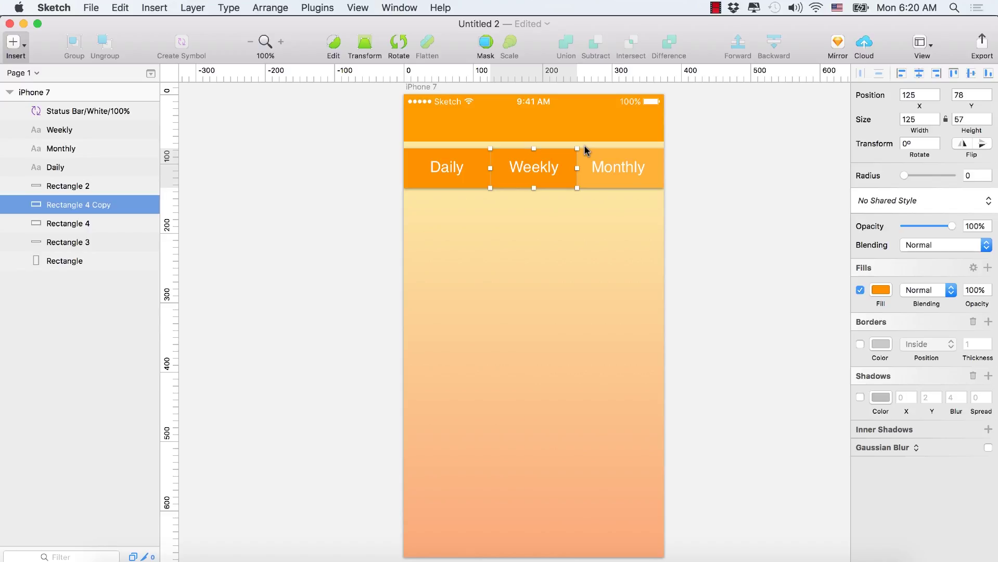
drag(585, 147, 585, 184)
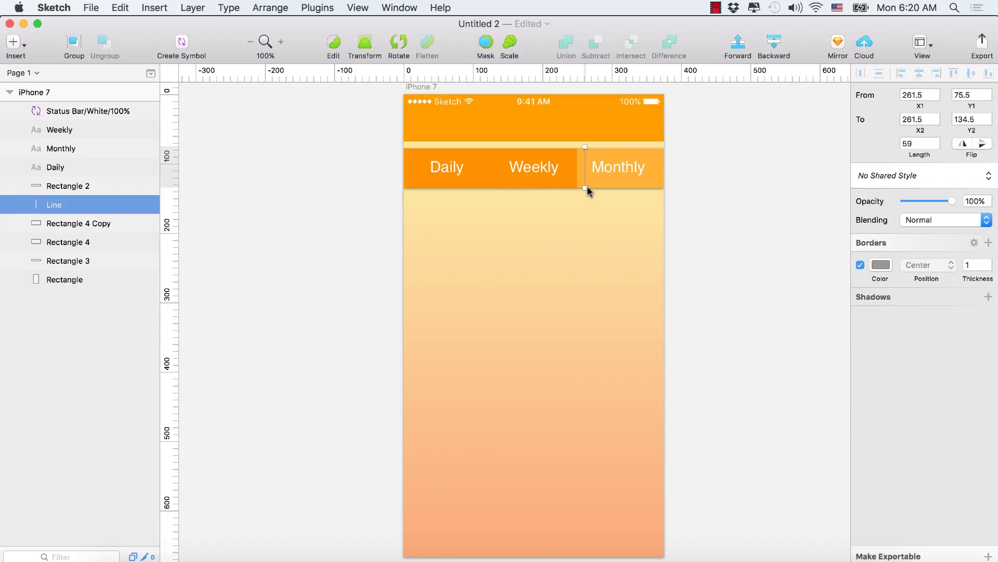
click(881, 265)
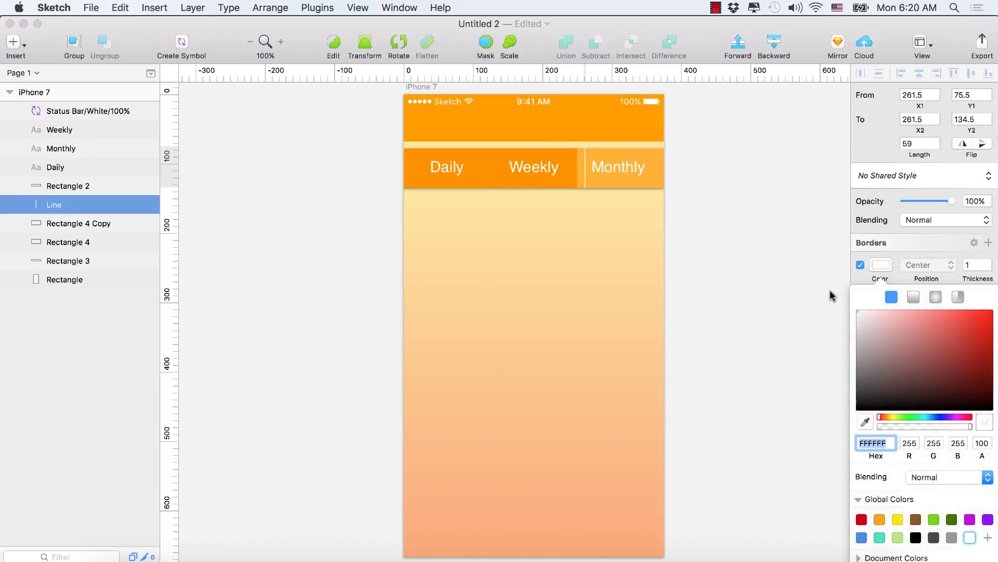
Step: Move the white divider line between Weekly and Monthly to X 258.5, Y 77.5
click(753, 197)
click(586, 165)
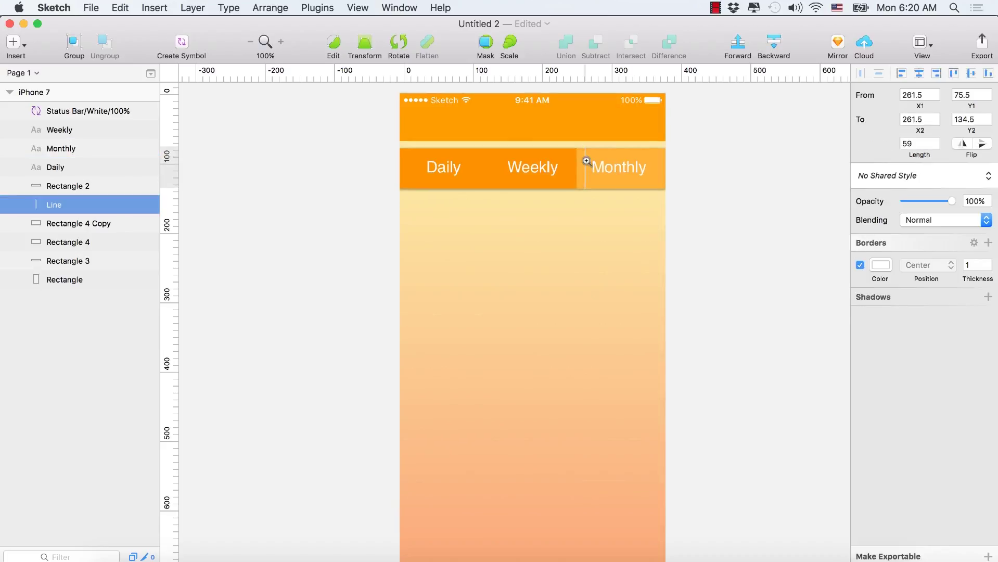
click(586, 164)
alt+click(586, 161)
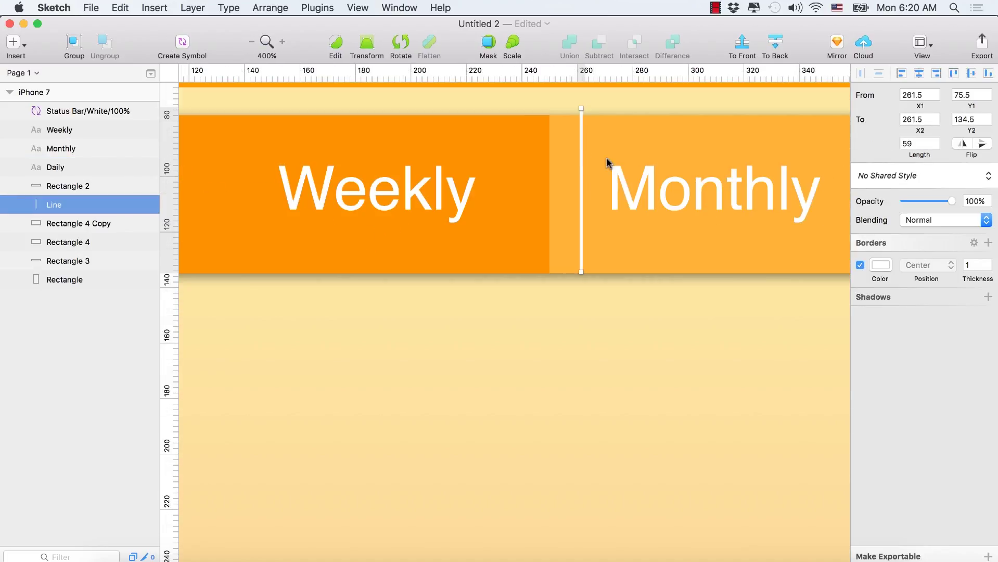
scroll(628, 142, up, 2)
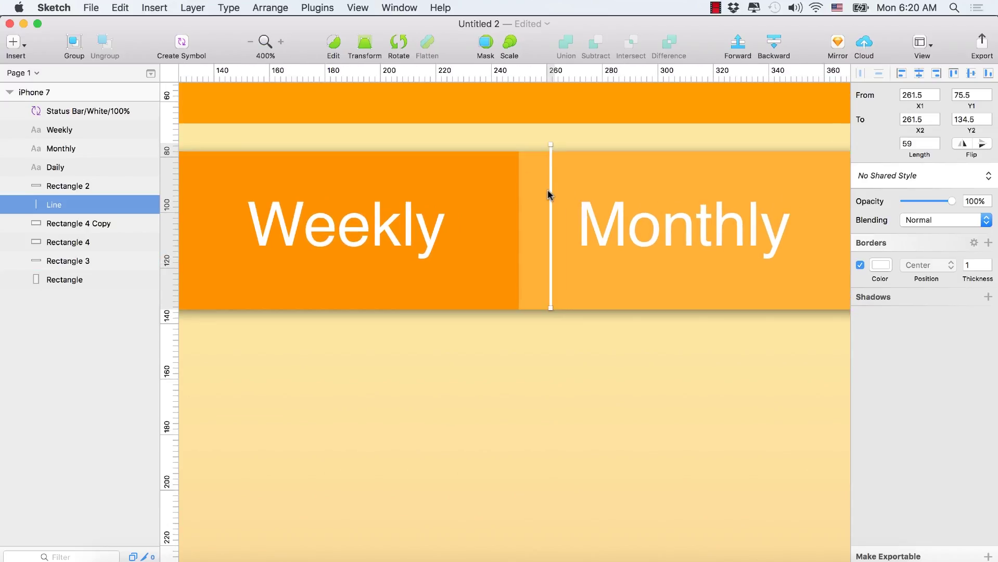
drag(550, 191, 544, 197)
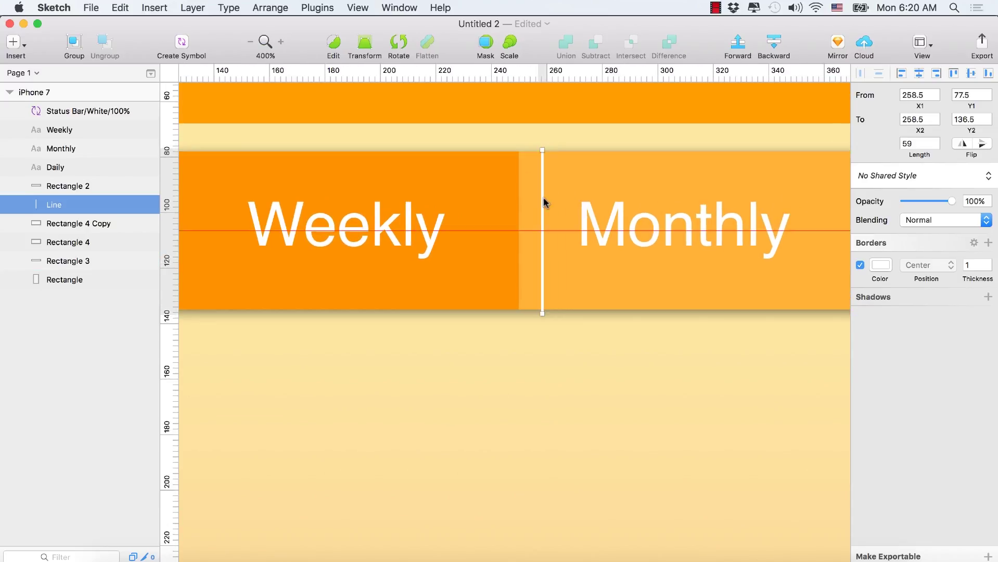
Step: Check the dimensions of the tab row's background rectangle and of the Monthly label
click(646, 172)
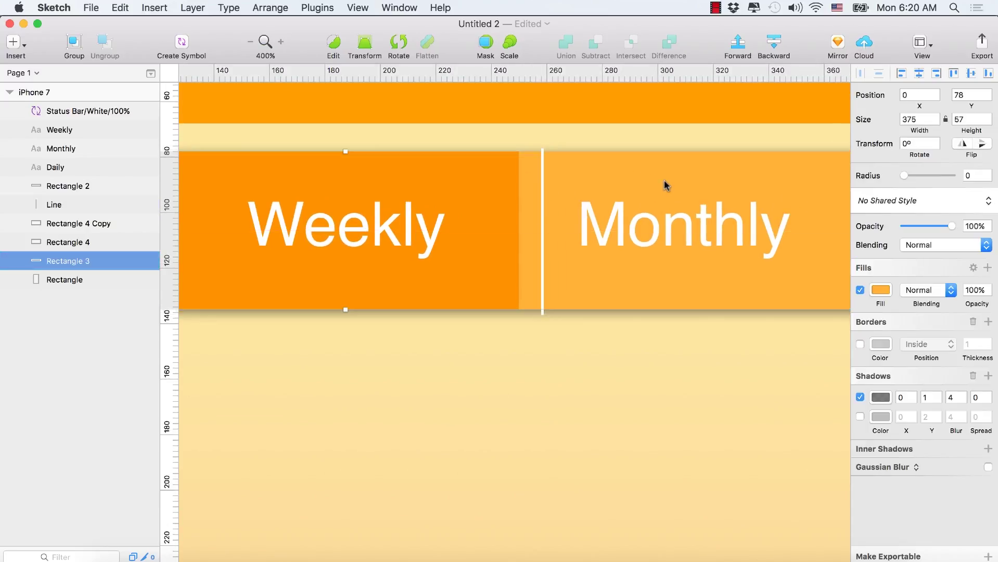
key(Return)
key(Escape)
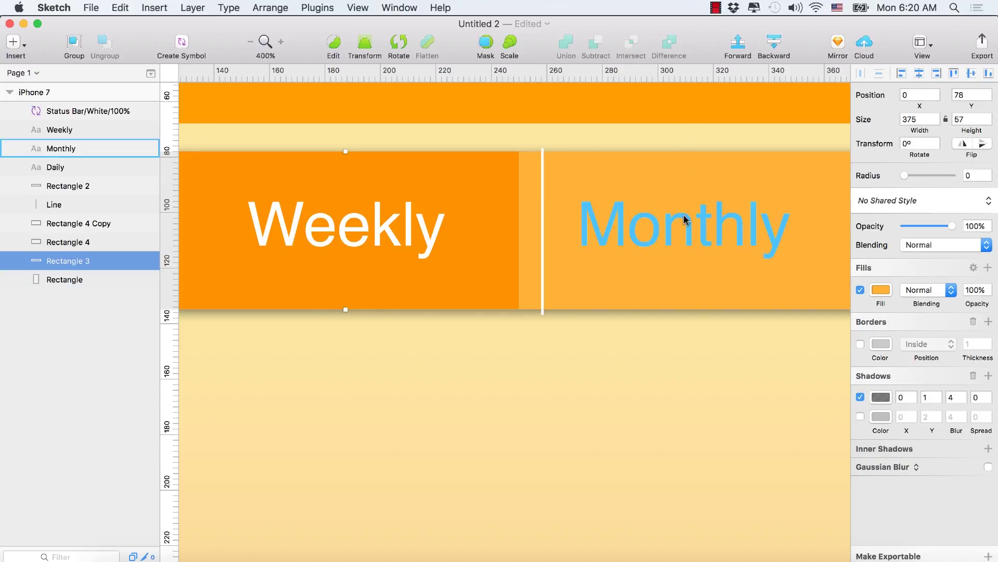
click(692, 194)
click(920, 118)
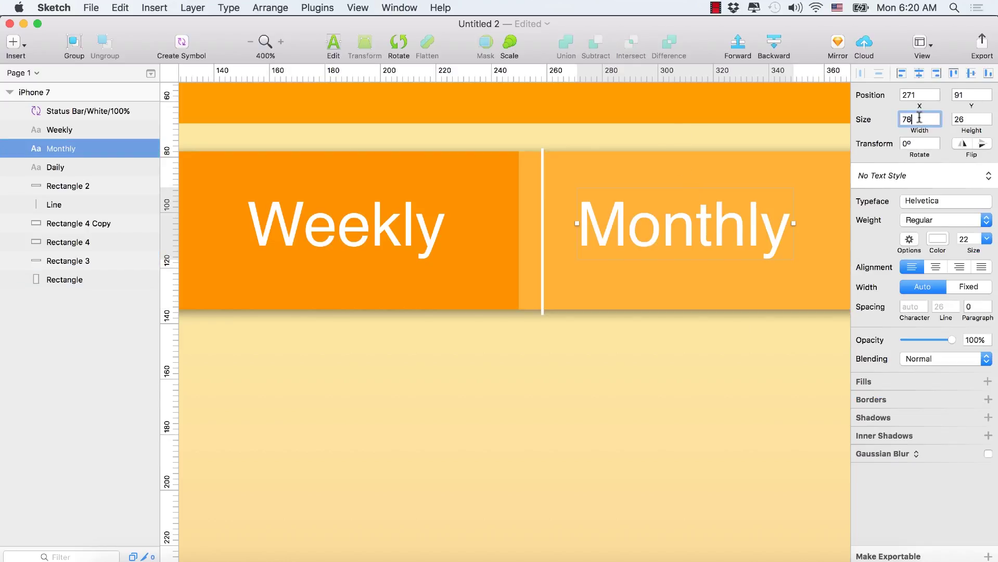
key(Tab)
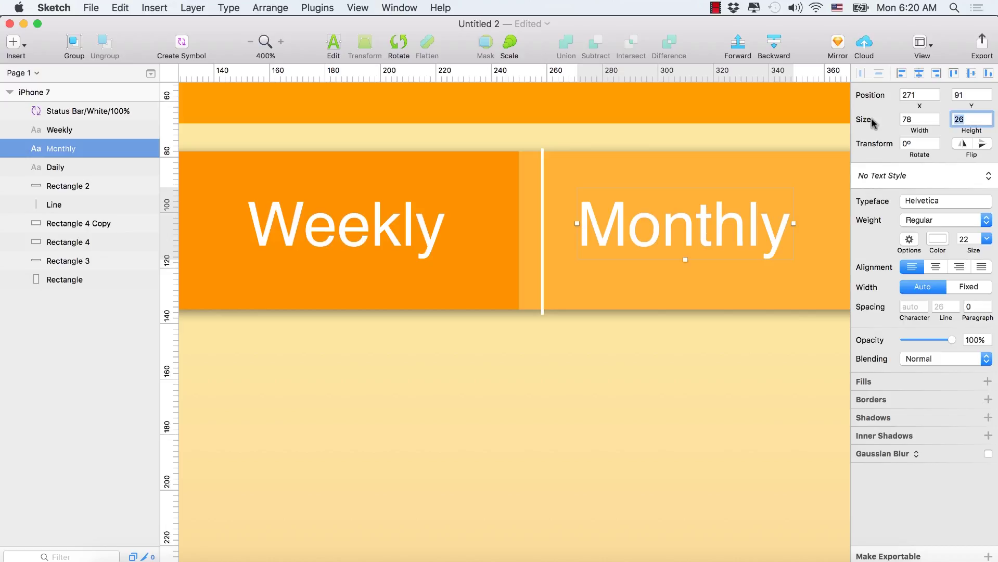
Step: Set the white divider line's length to 25
click(542, 206)
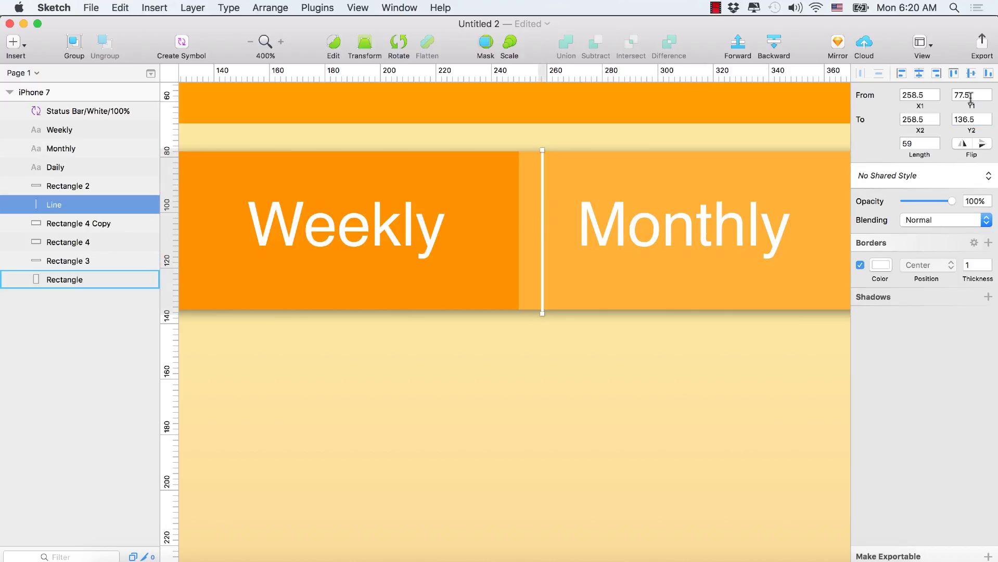
click(927, 143)
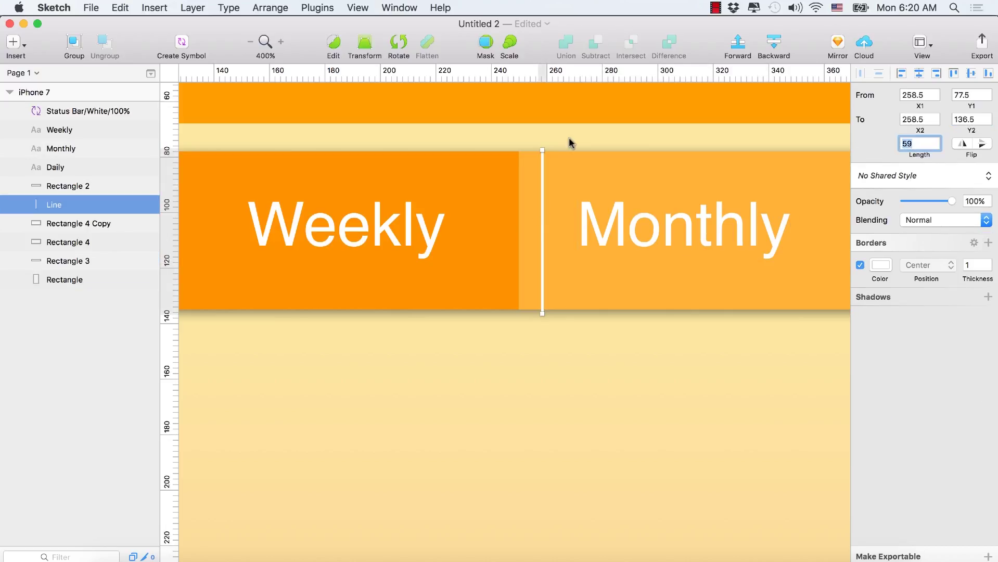
text(25)
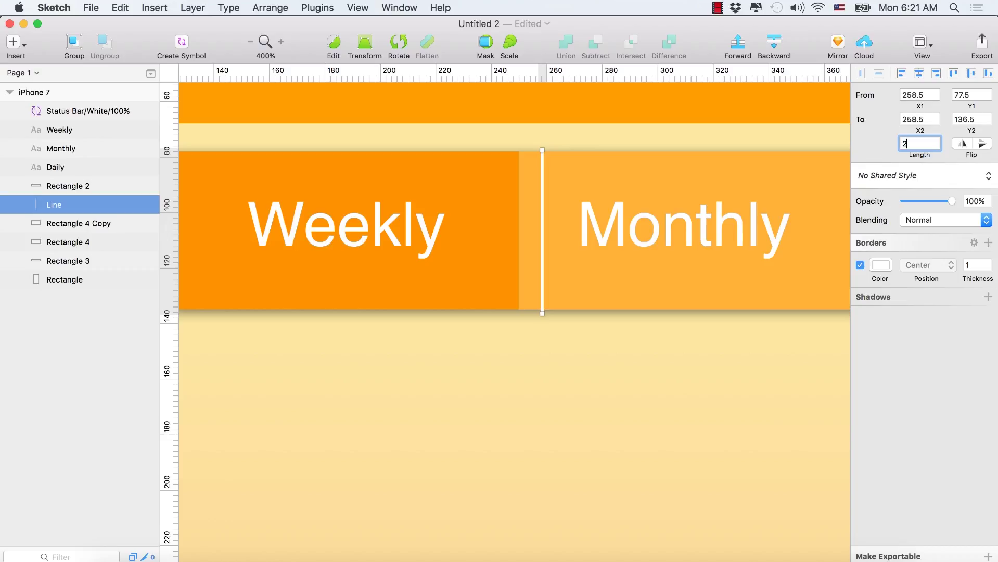
key(Return)
click(666, 185)
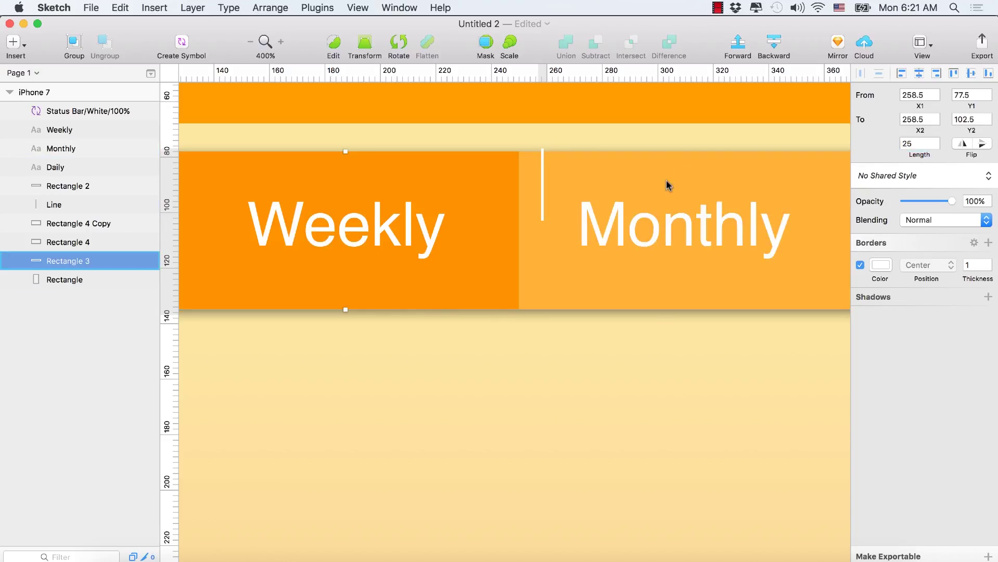
Step: Set the divider line's length to 57, matching the height of the tab row
click(542, 185)
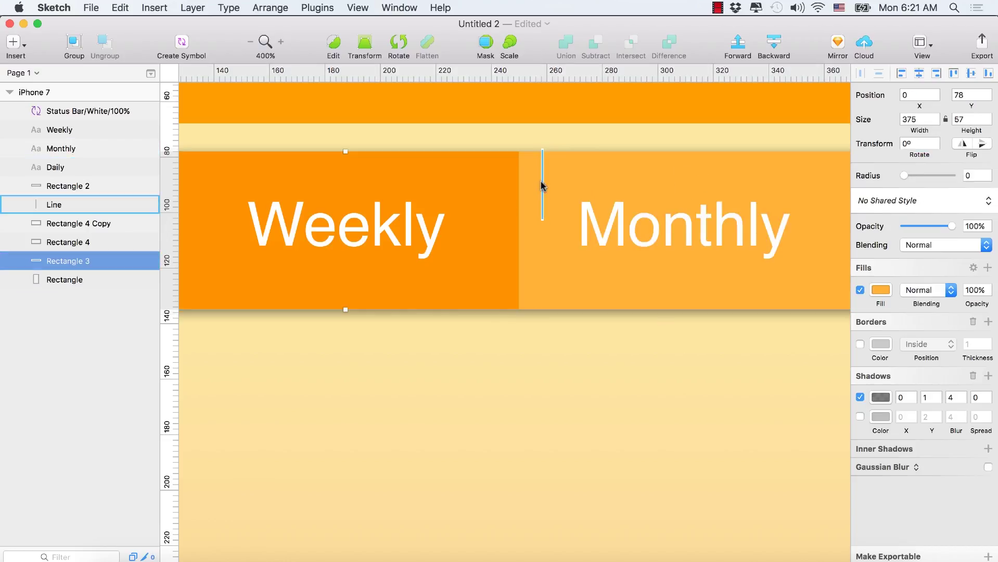
click(909, 143)
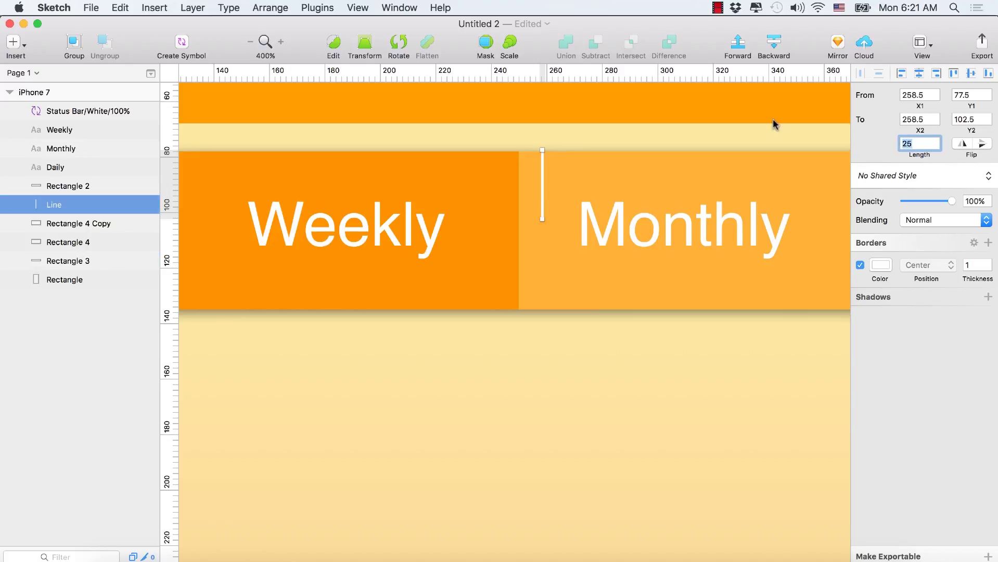
text(57)
key(Return)
click(618, 341)
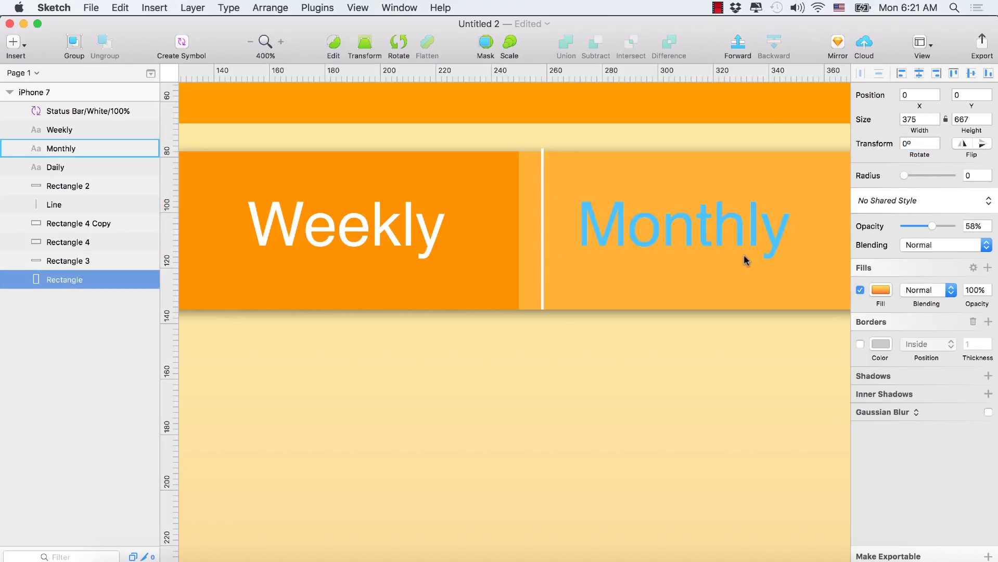
Step: Try a length of 54 on the divider line and bring it back to 57
click(543, 158)
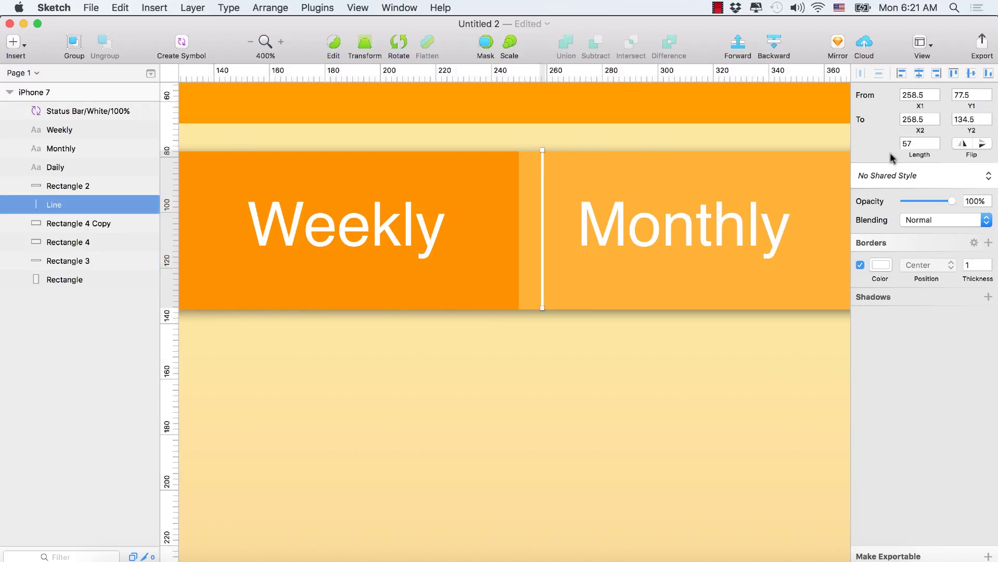
click(925, 142)
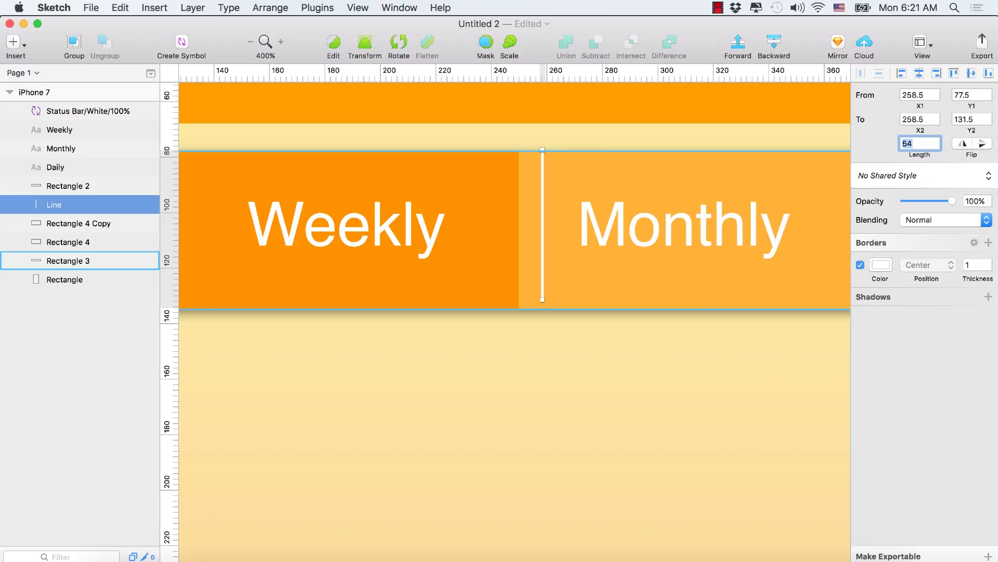
key(Up)
key(Up)
key(Up)
click(578, 426)
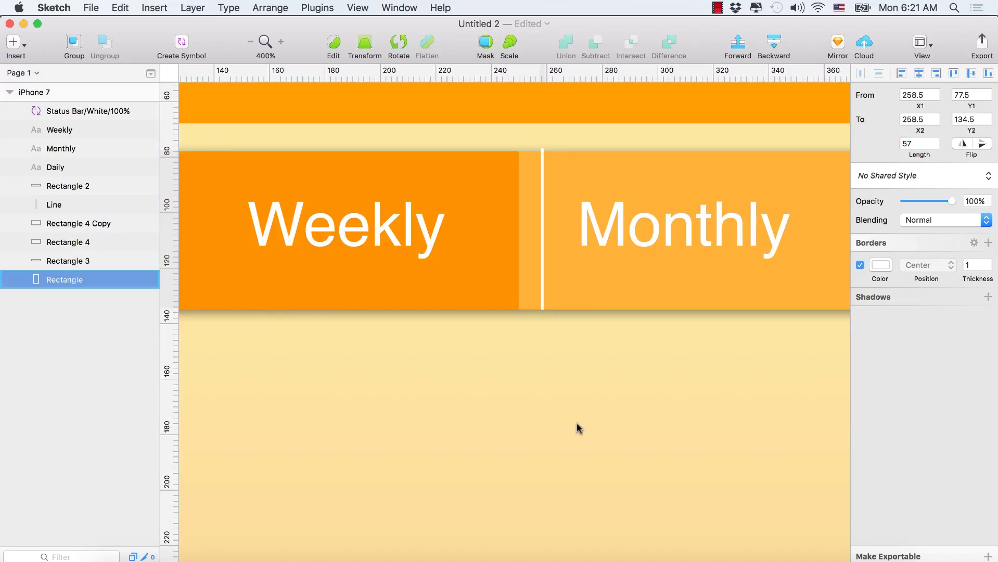
Step: Move the divider line to the boundary between Weekly and Monthly, at X 251, Y 78
click(543, 269)
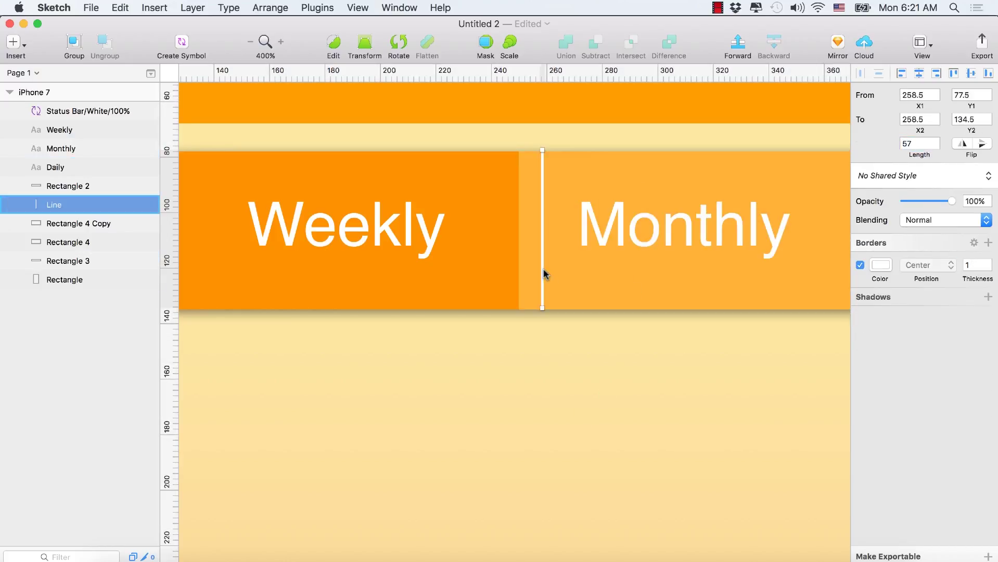
key(Up)
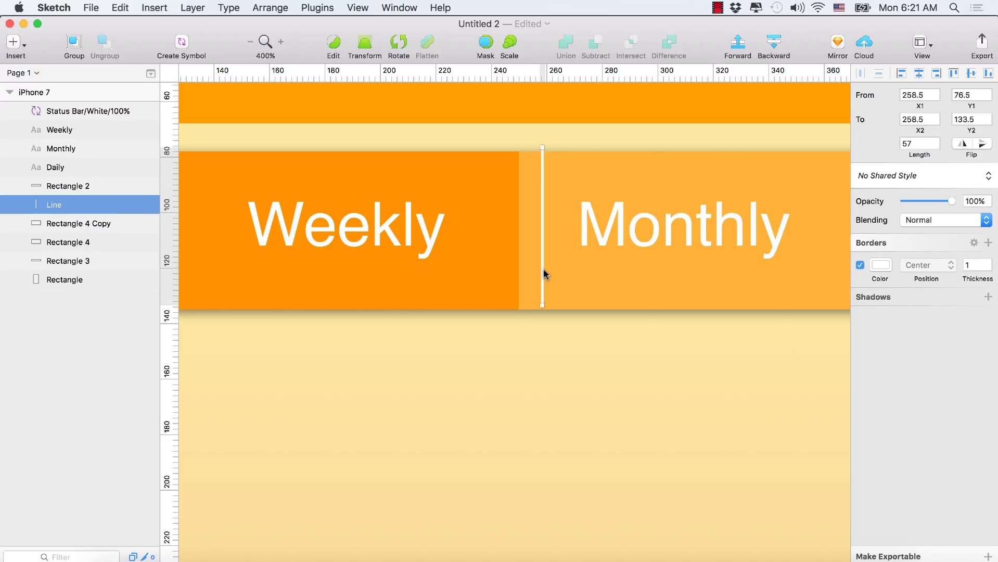
drag(541, 267, 527, 275)
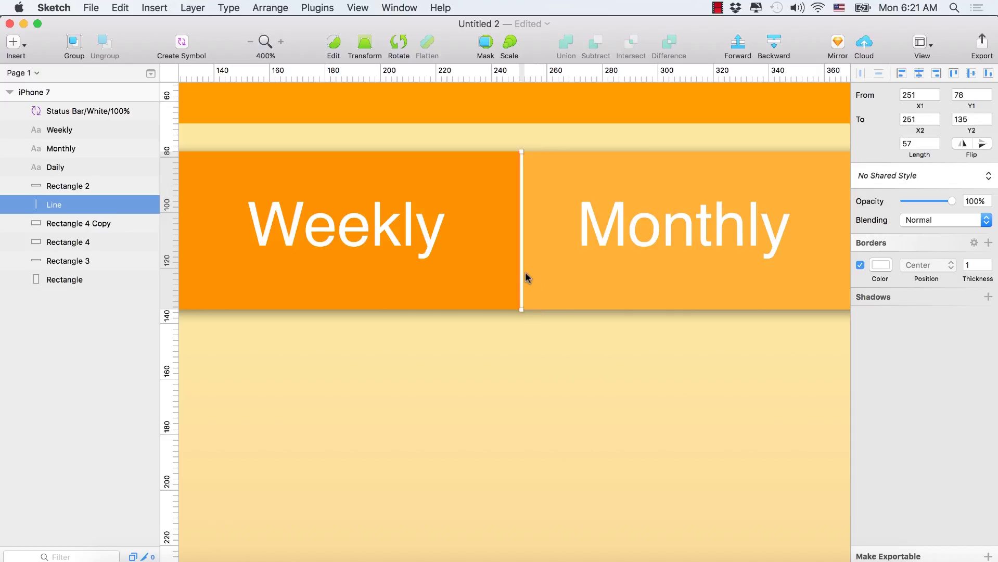
click(465, 211)
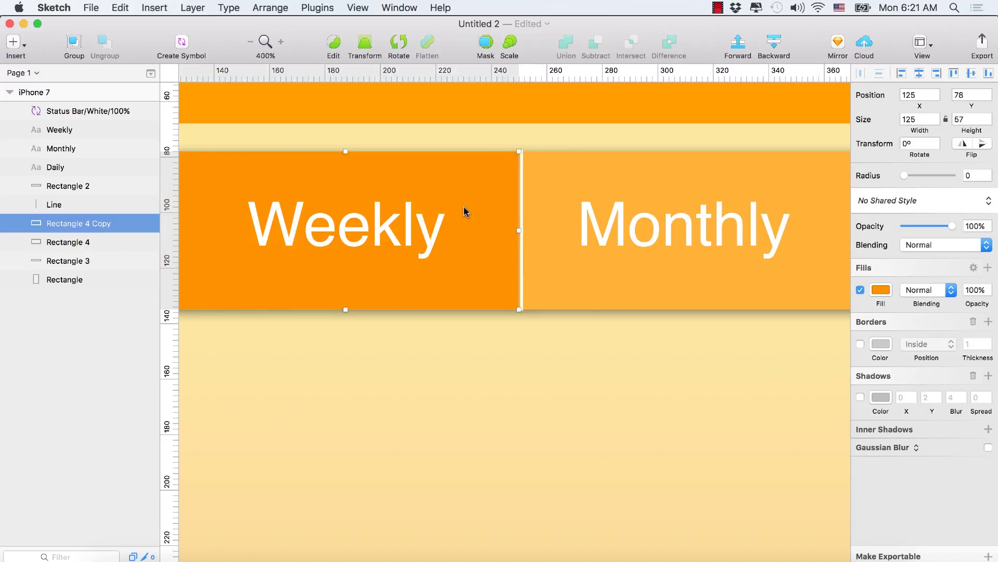
key(super+1)
click(509, 286)
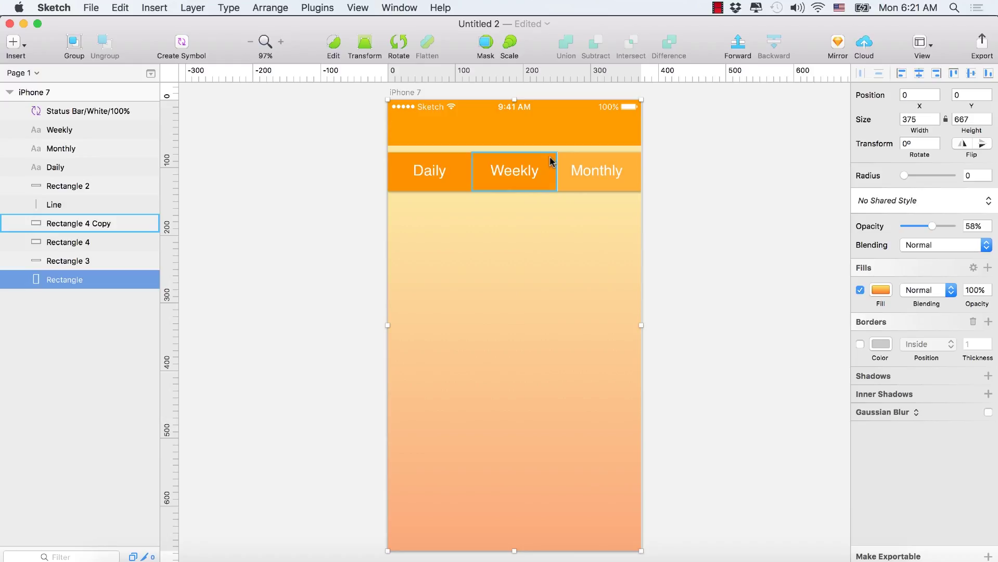
key(Delete)
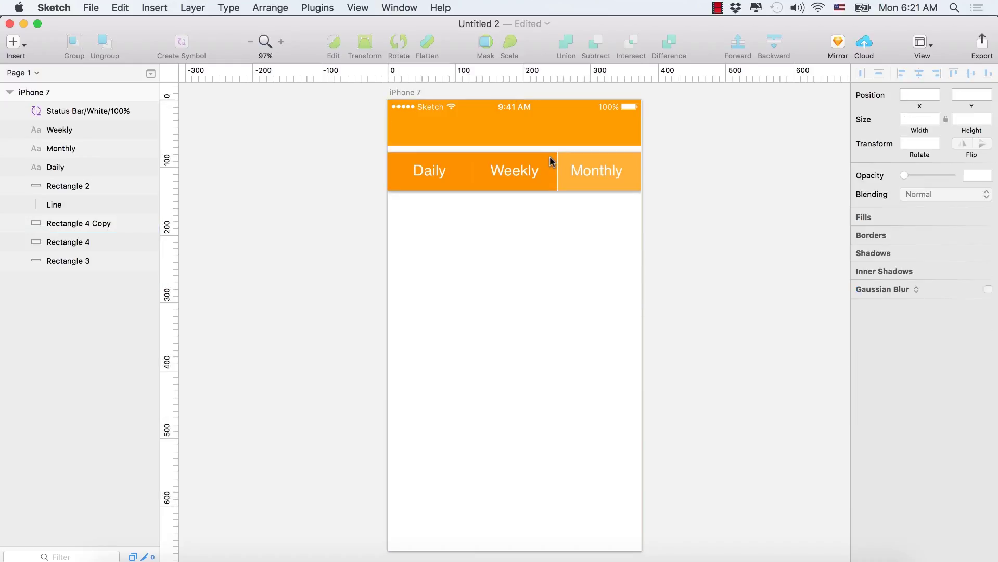
key(super+z)
Step: Delete the duplicate dark orange rectangle behind the Weekly label
click(553, 162)
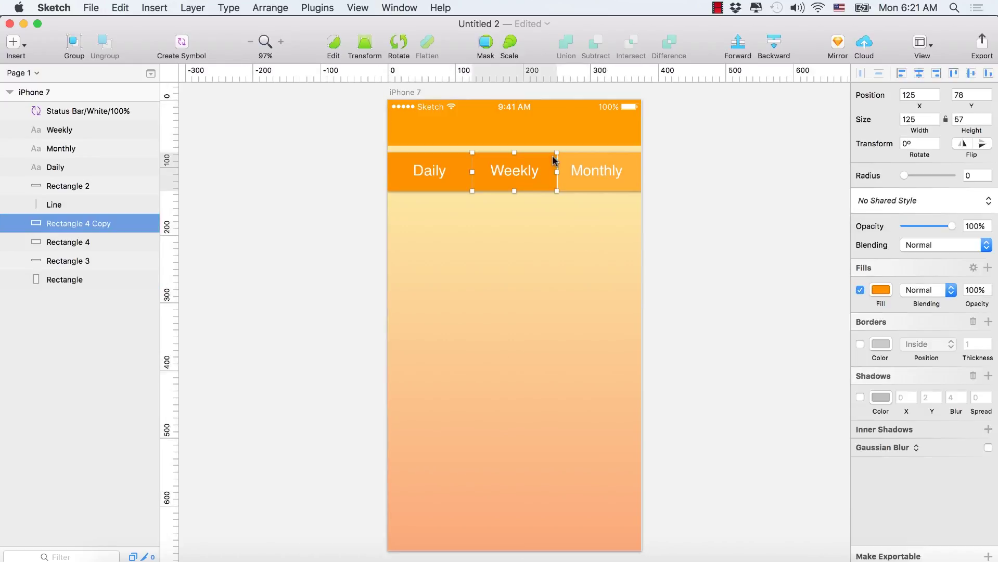
key(Delete)
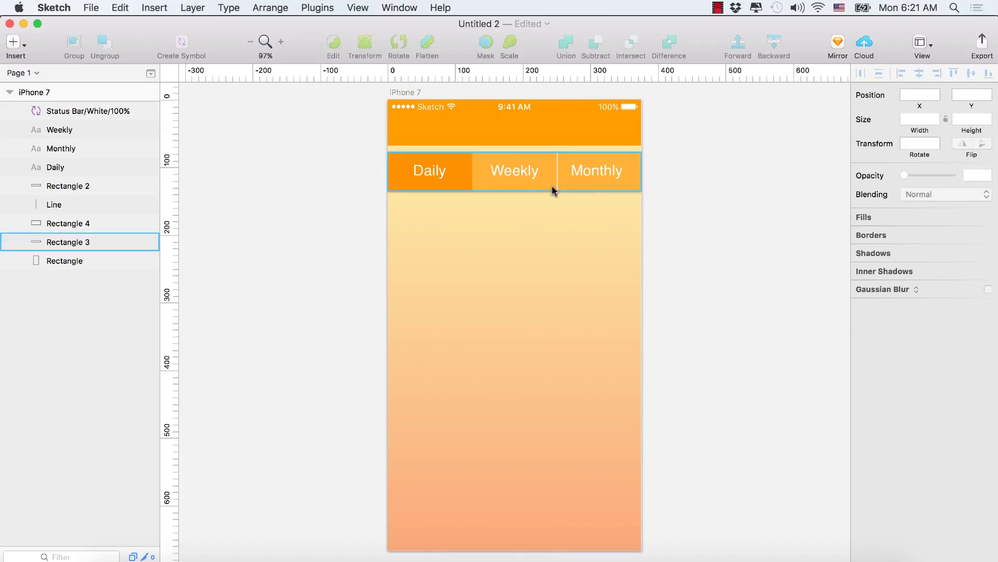
Step: Lower the opacity of the white divider line between Weekly and Monthly to 38%
click(558, 180)
drag(946, 204, 922, 195)
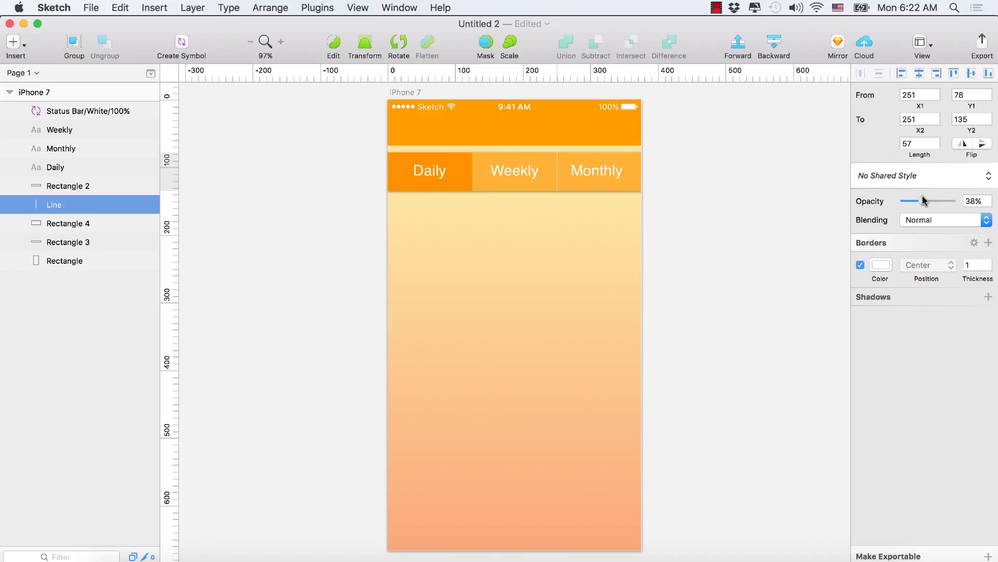
click(576, 342)
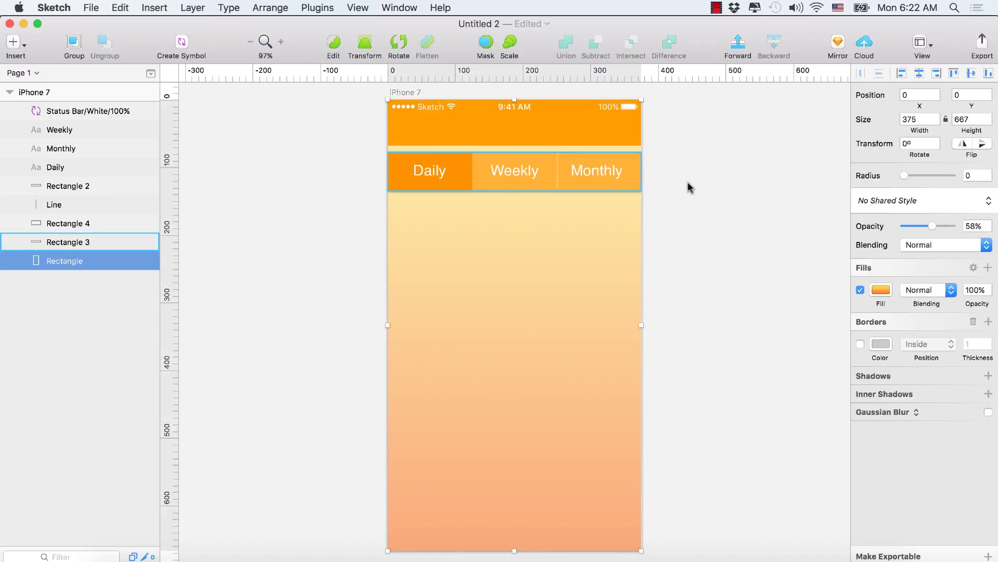
click(525, 173)
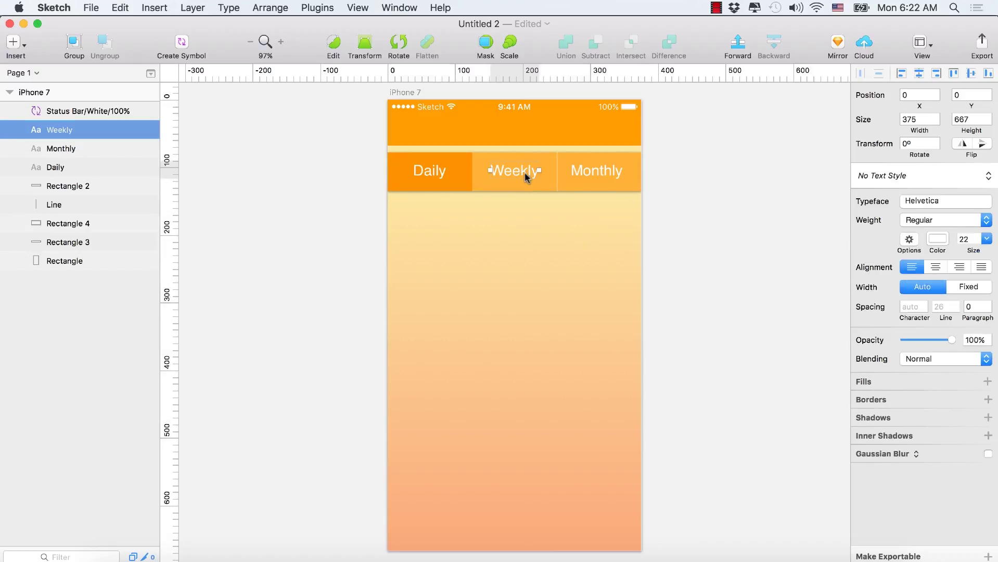
click(624, 171)
click(585, 264)
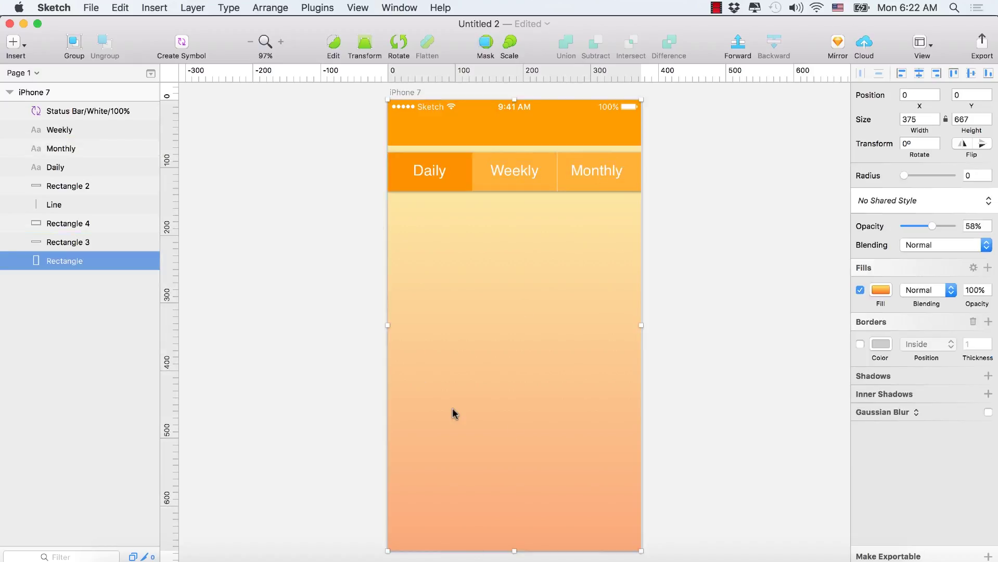
Step: Draw a rectangle about 336 by 270 at X 18, Y 202 below the tab row and turn off its border
click(14, 42)
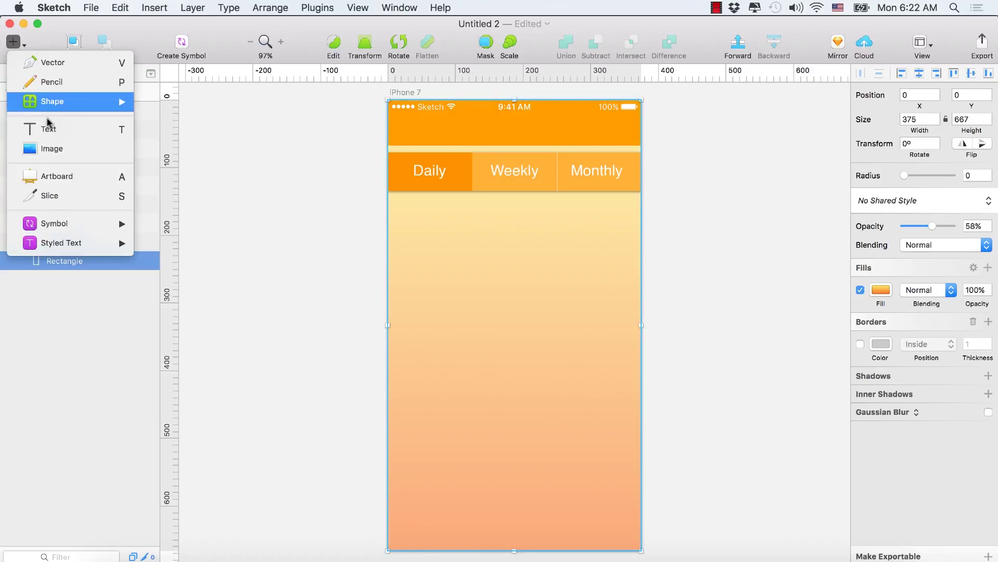
mouse_move(61, 107)
click(175, 140)
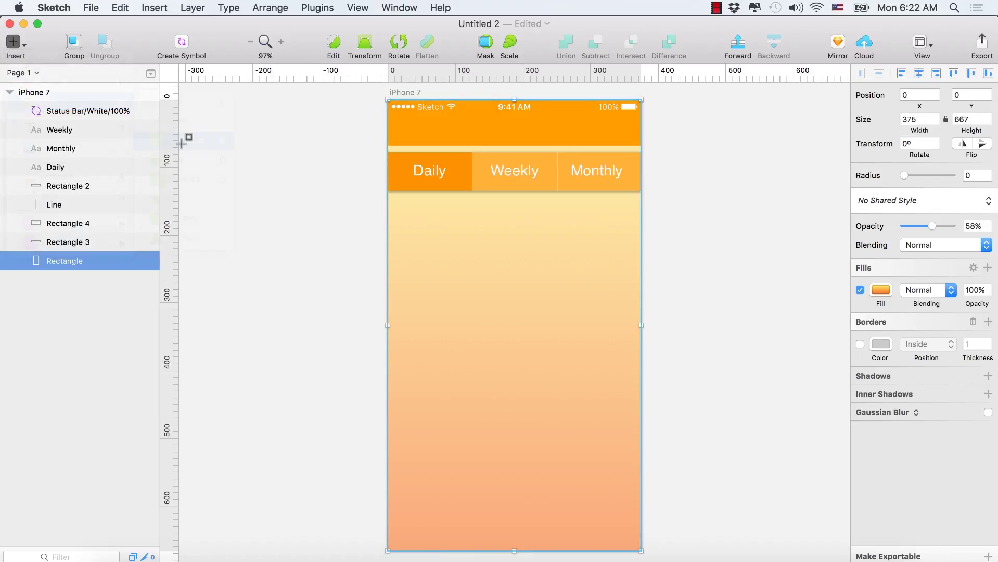
drag(401, 237, 626, 419)
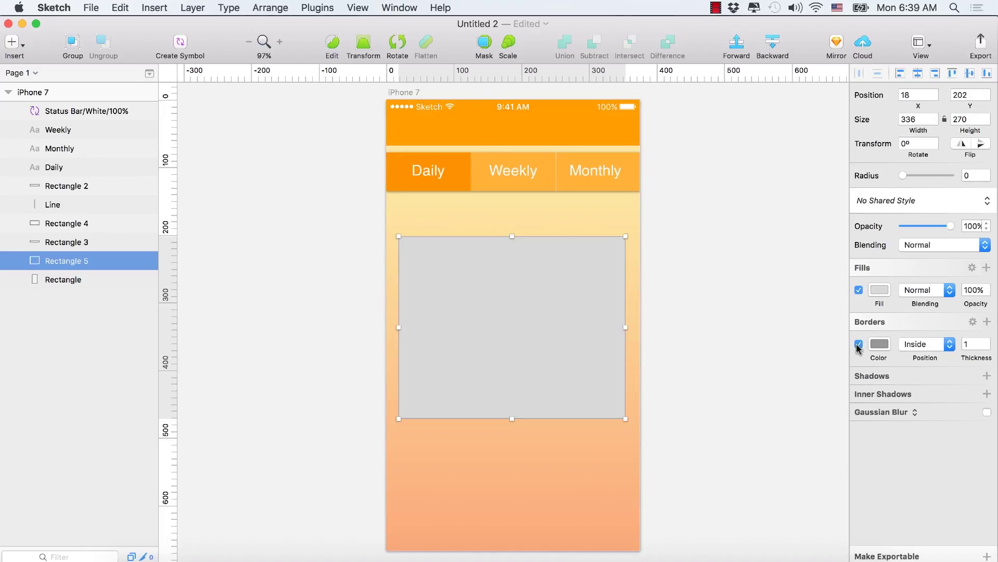
click(859, 346)
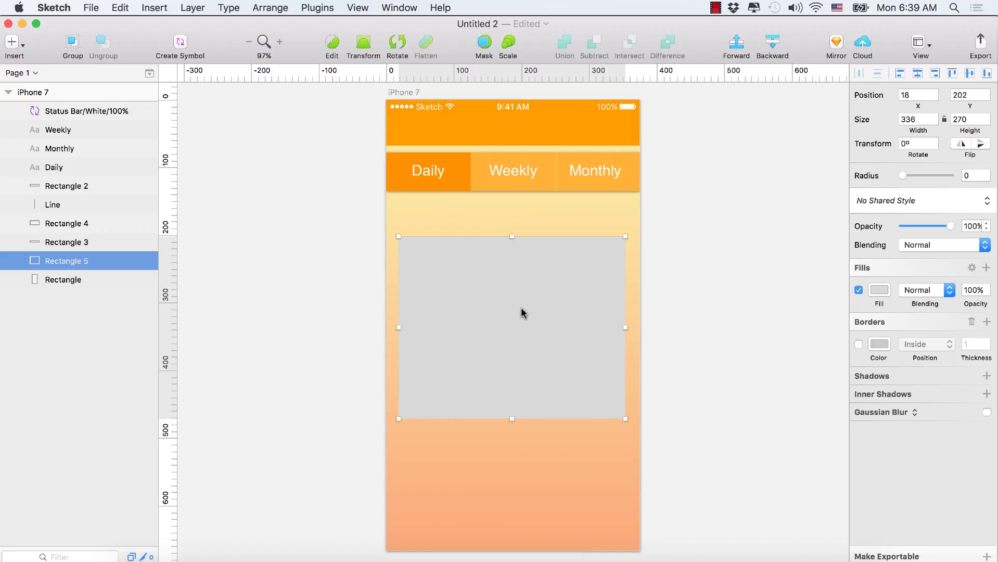
Step: Set both the width and the height of the new grey rectangle to 330
click(925, 121)
key(Tab)
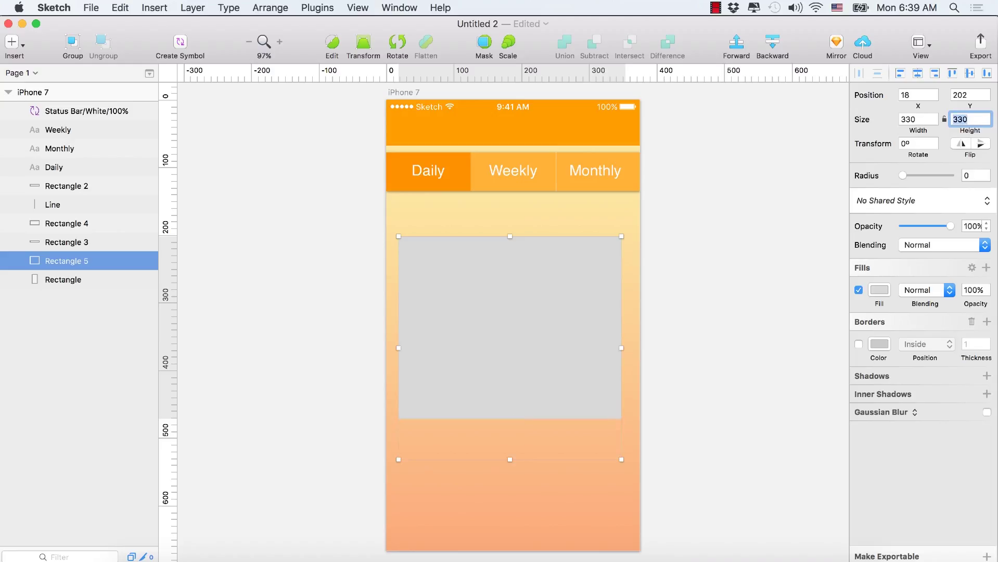
Step: Move the grey 330 px square to X 23, Y 199 so it sits centred below the tab row
key(Return)
mouse_move(531, 301)
mouse_down()
mouse_move(506, 313)
mouse_move(541, 317)
mouse_up()
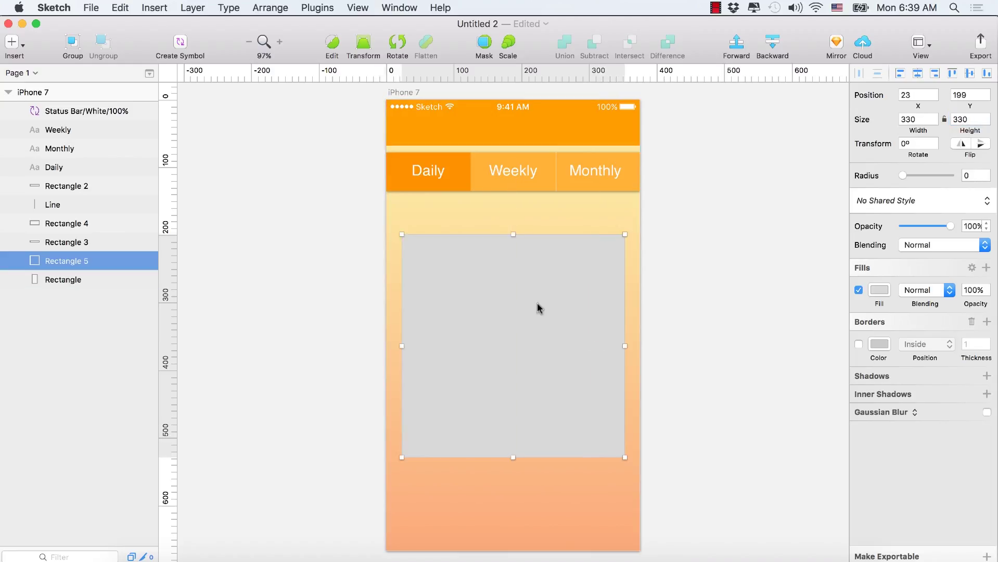
click(525, 222)
Step: Turn on the border of the square below the tab row and turn off its fill
click(518, 347)
click(859, 344)
click(859, 290)
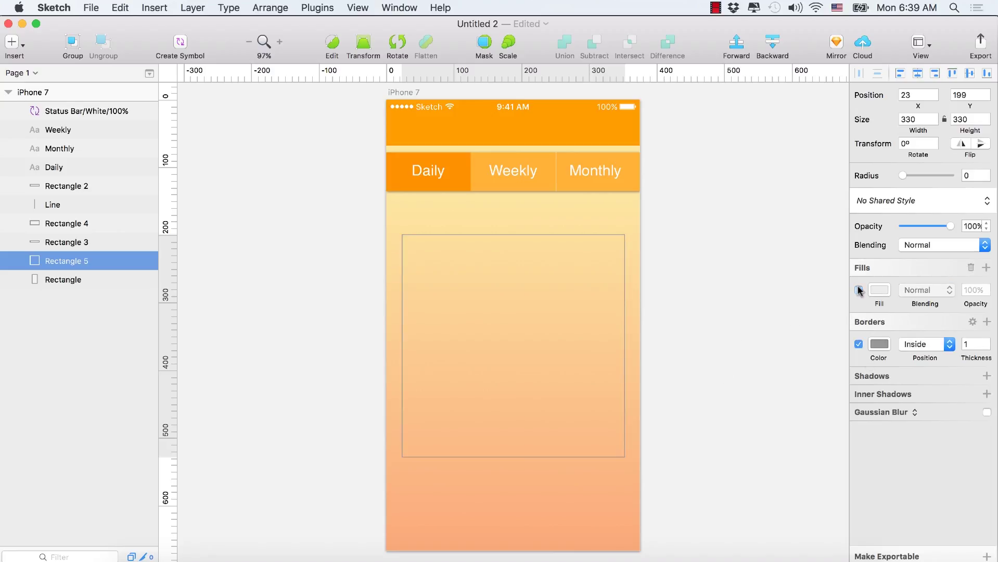
click(501, 298)
Step: Draw a vertical line about 326 px long inside the outlined square at about X 64.5, starting at its upper edge
click(12, 41)
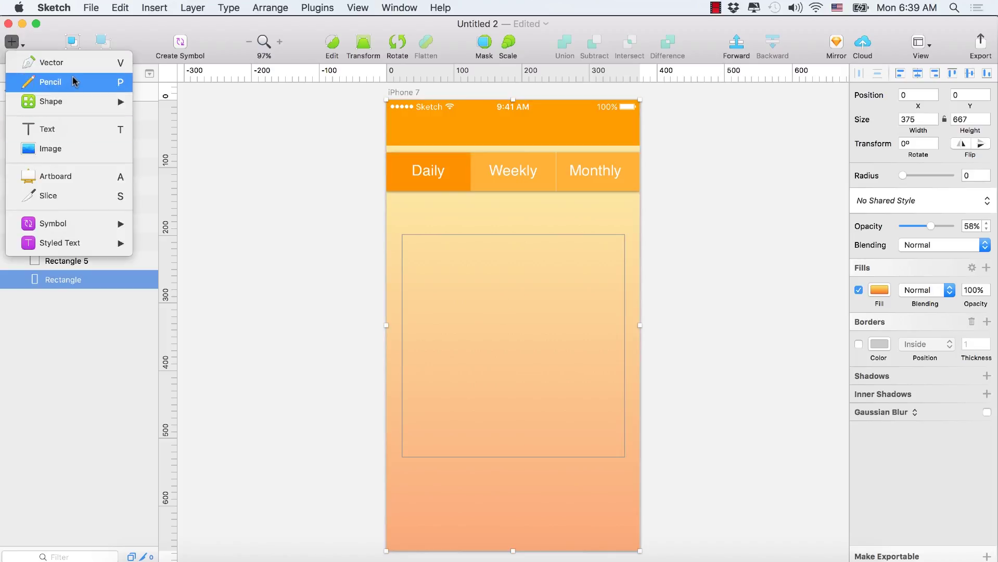
key(Escape)
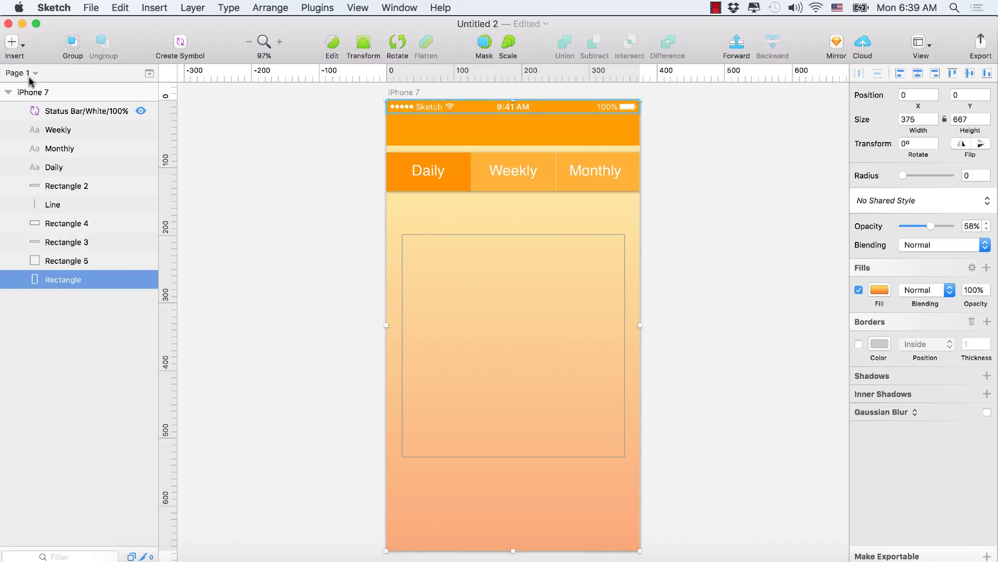
click(14, 42)
mouse_move(78, 101)
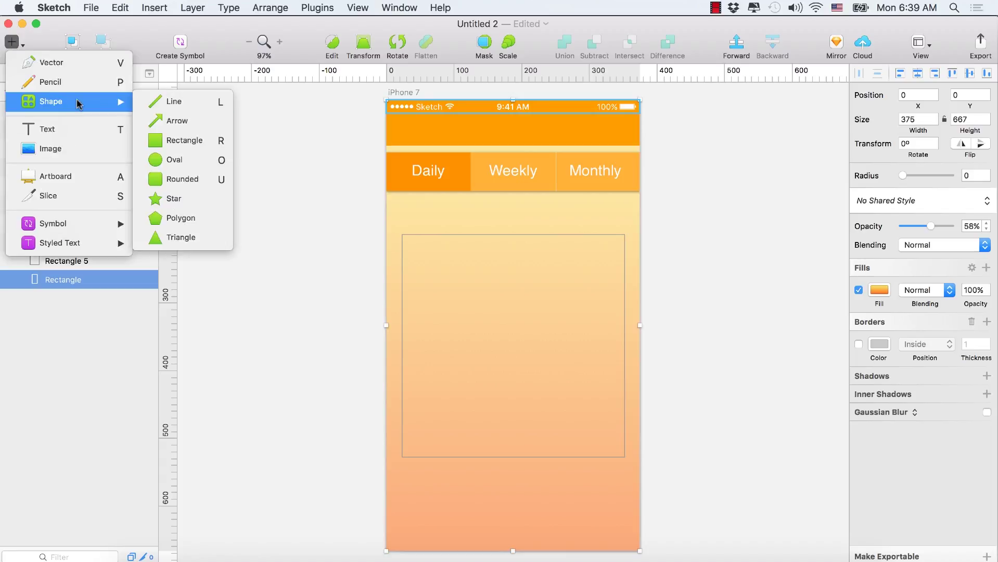
click(190, 104)
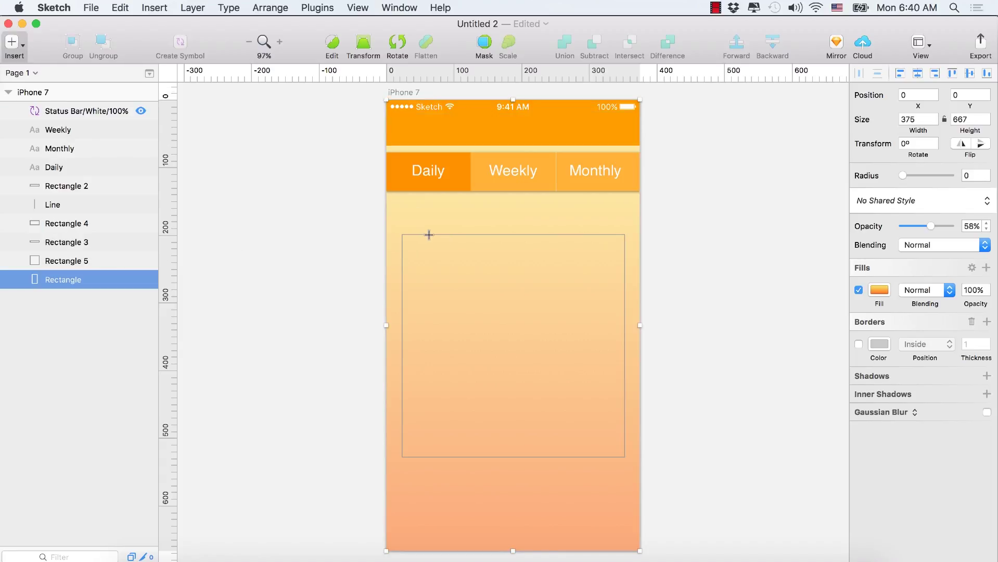
drag(430, 235, 429, 236)
drag(441, 311, 452, 454)
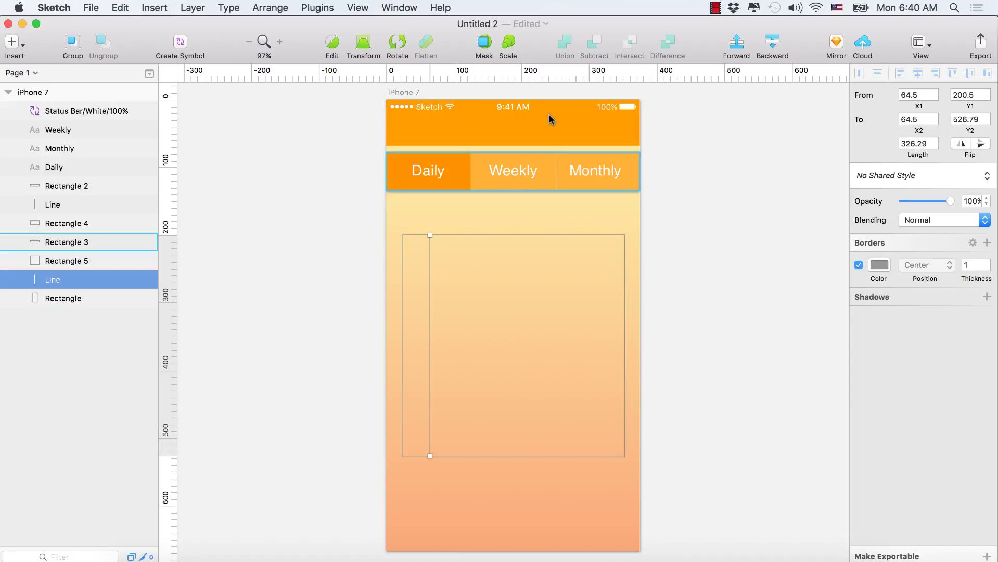
Step: Set the length of the vertical line inside the square to 329
click(427, 319)
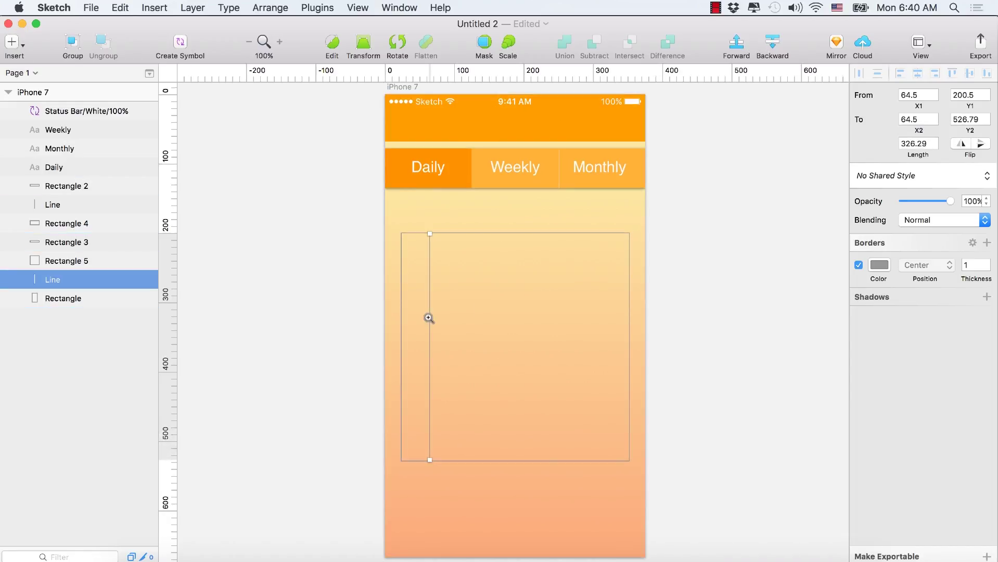
drag(462, 368, 441, 319)
click(485, 188)
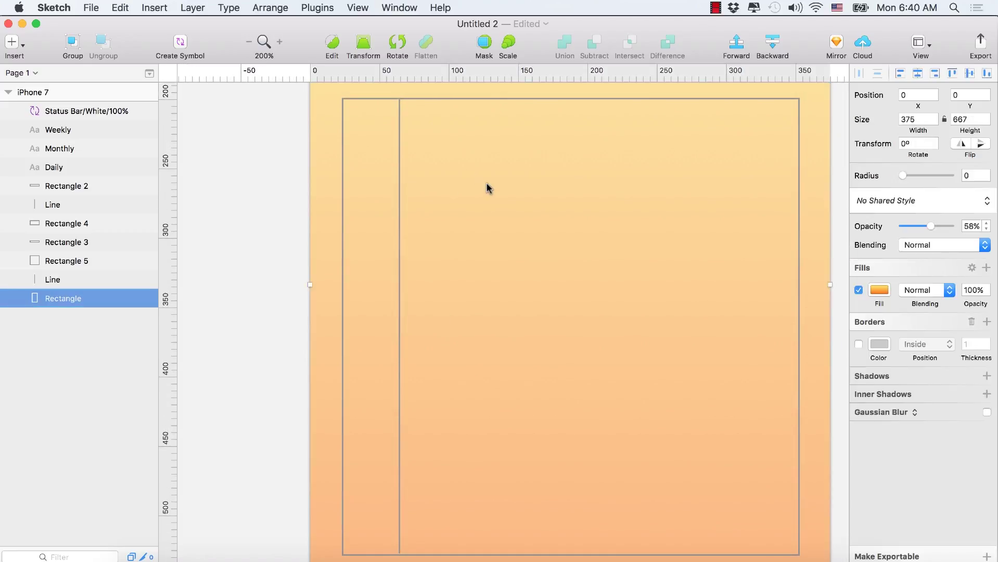
click(399, 402)
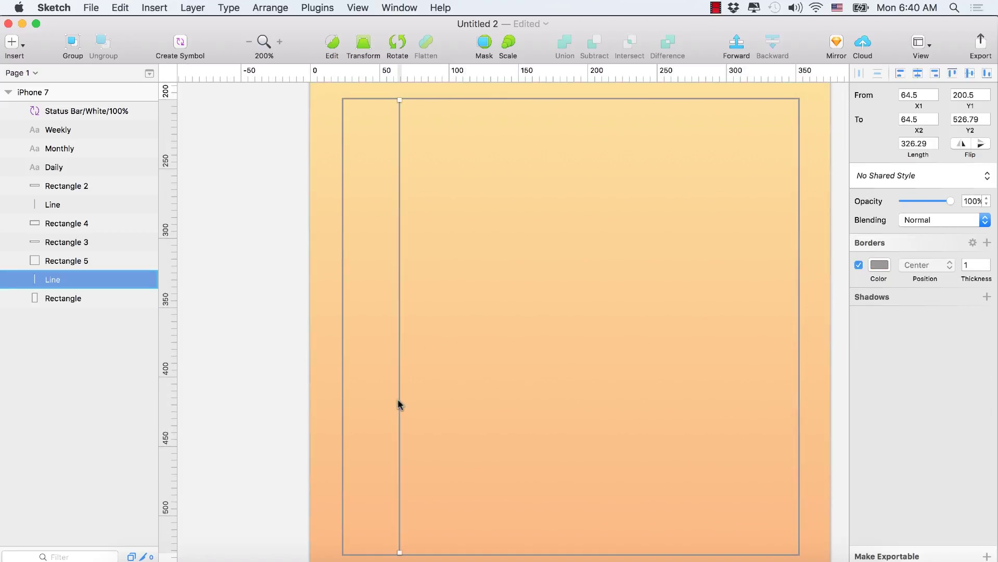
drag(912, 144, 937, 142)
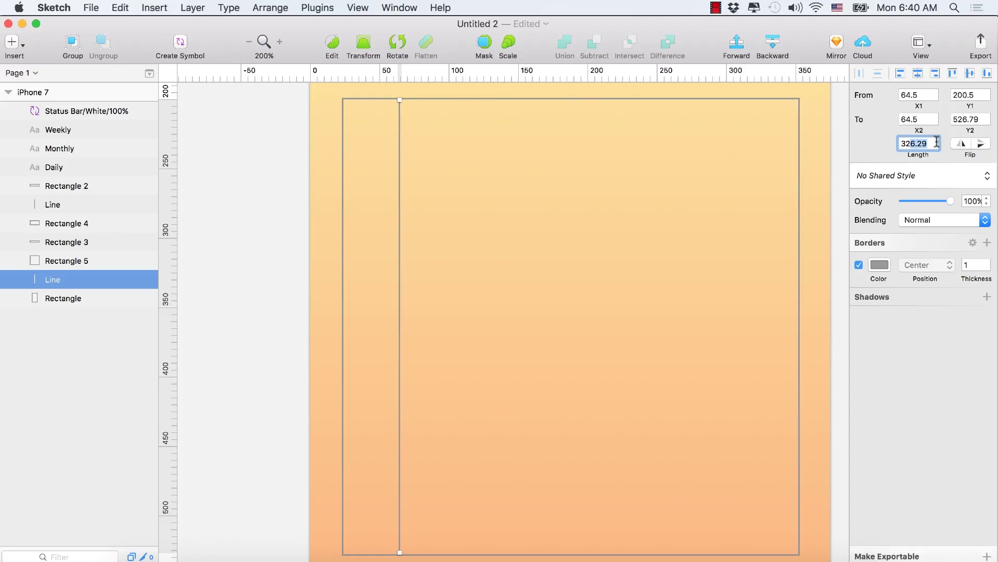
text(9)
key(Return)
Step: Nudge the vertical line up 1 px so it runs from Y 199.5 to Y 528.5
click(632, 236)
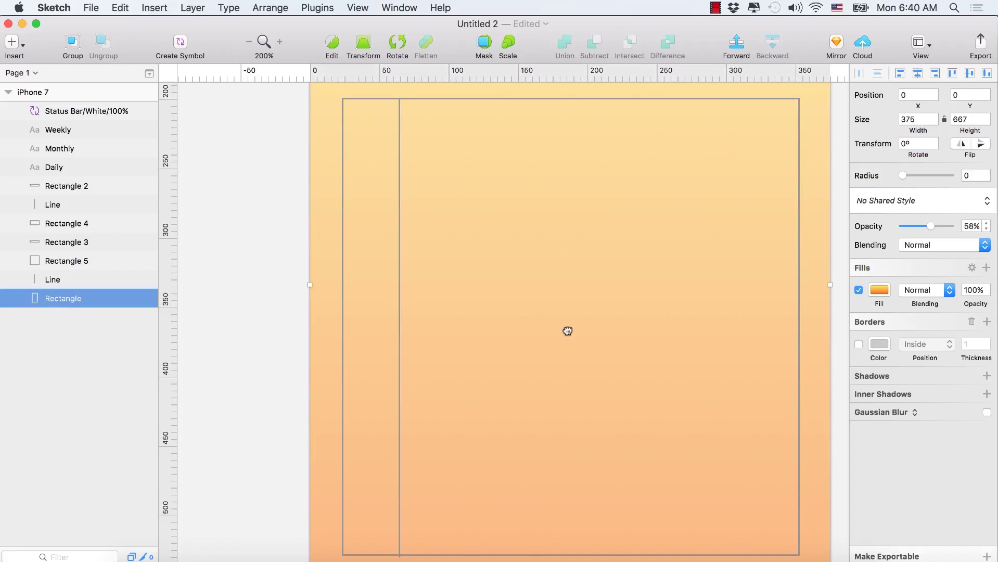
drag(567, 331, 572, 214)
click(406, 290)
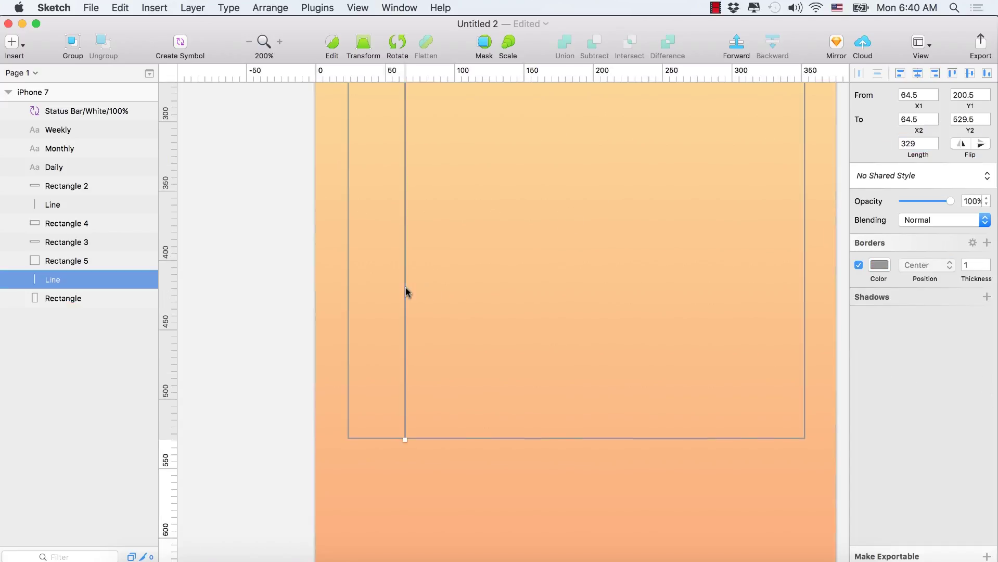
key(Up)
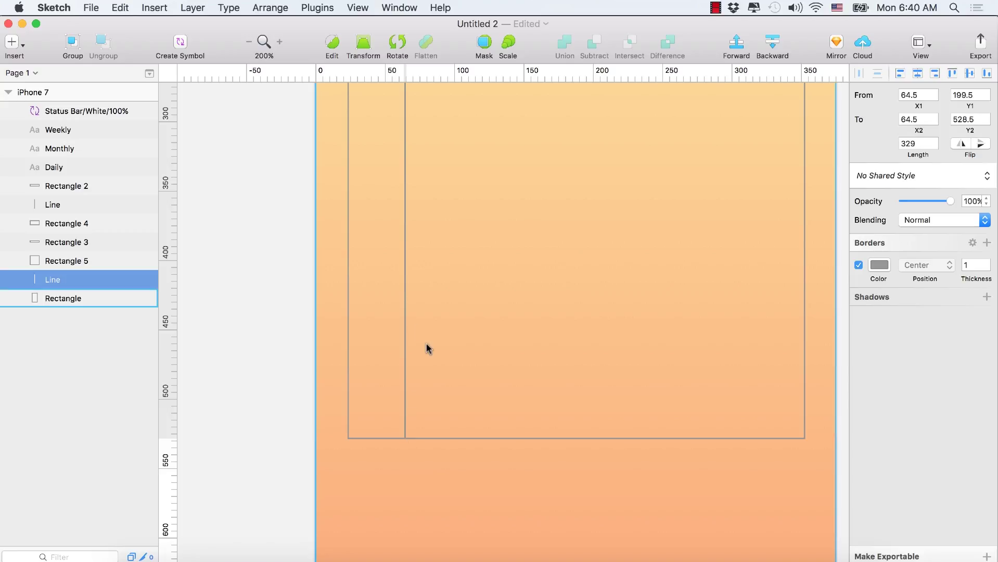
Step: Inspect at high magnification how both ends of the vertical line meet the square's lower and upper borders
key(z)
click(409, 436)
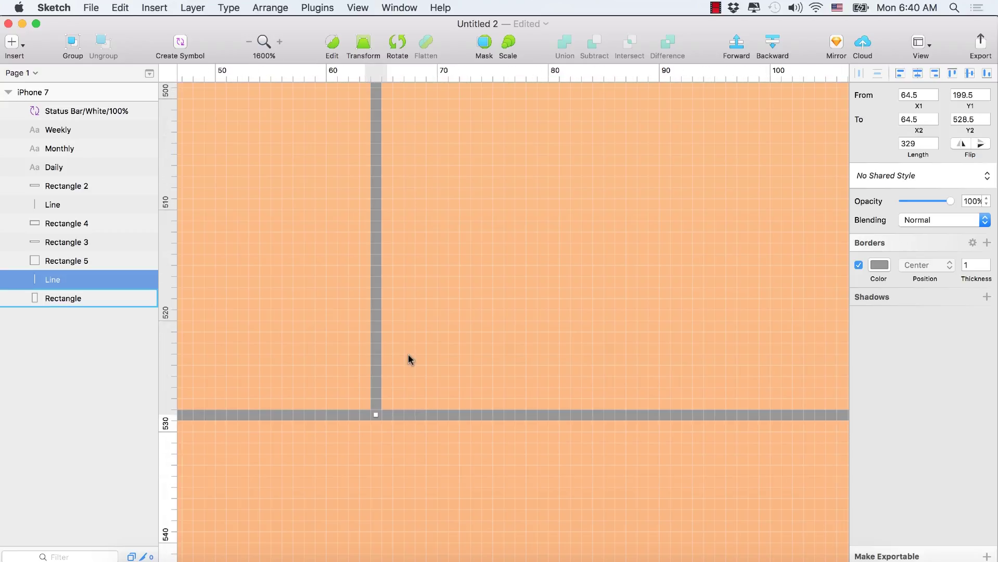
click(412, 321)
key(super+plus)
scroll(532, 476, up, 15)
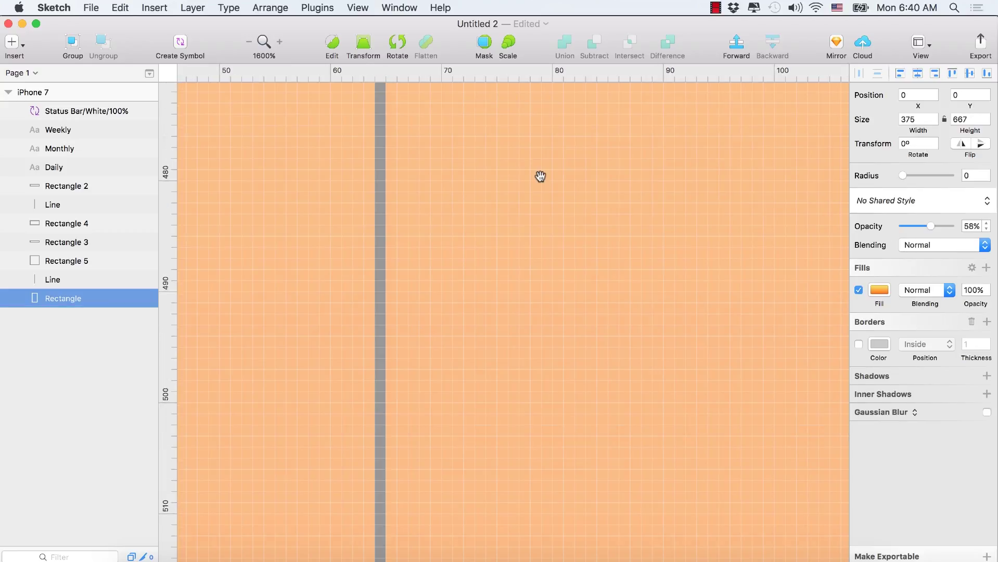
scroll(593, 196, up, 15)
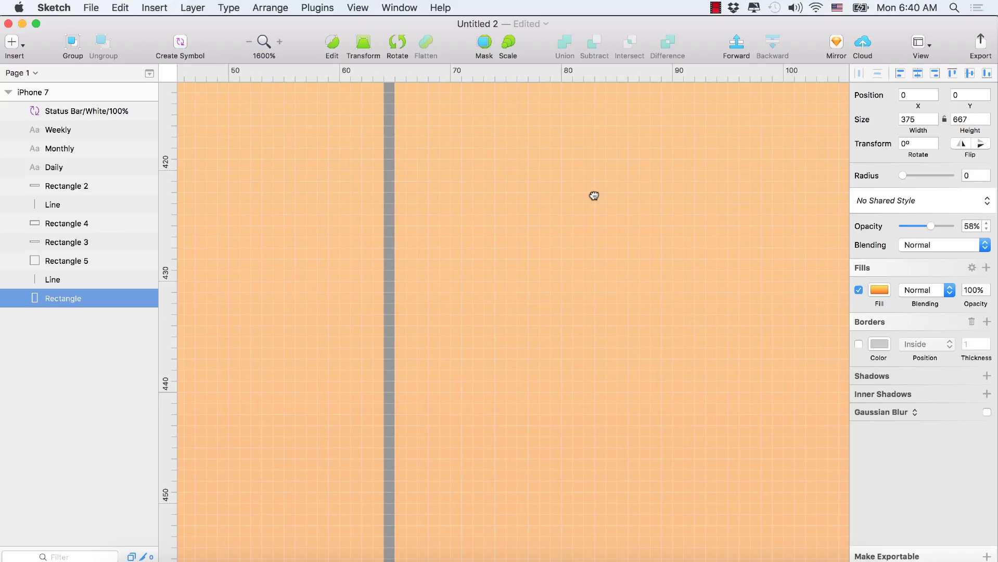
scroll(523, 508, up, 15)
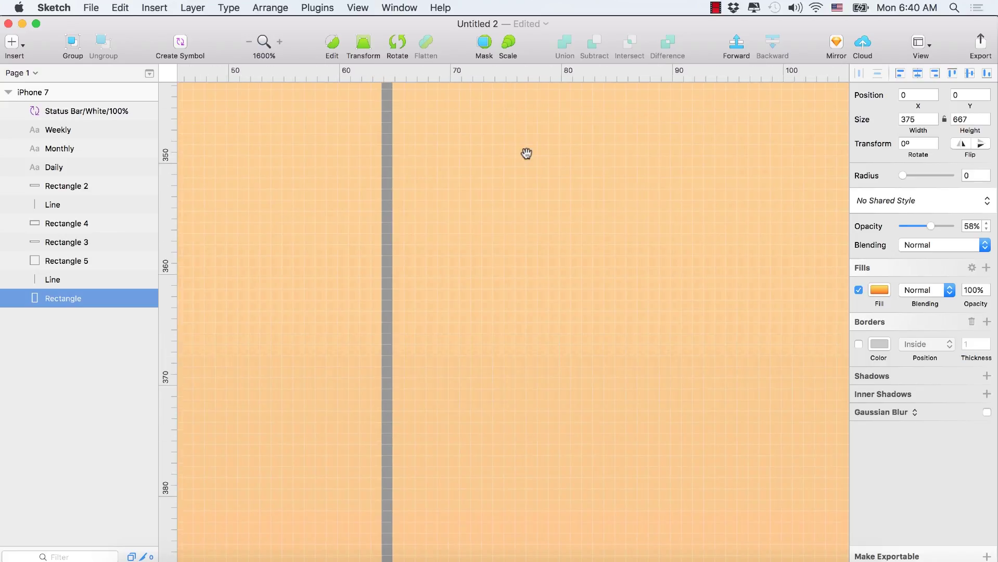
scroll(536, 513, up, 15)
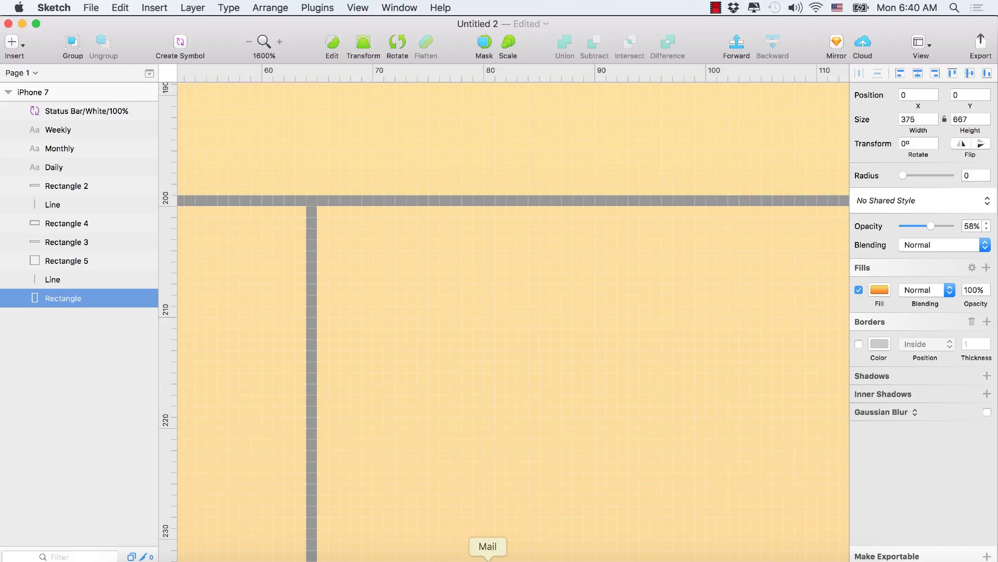
key(super+1)
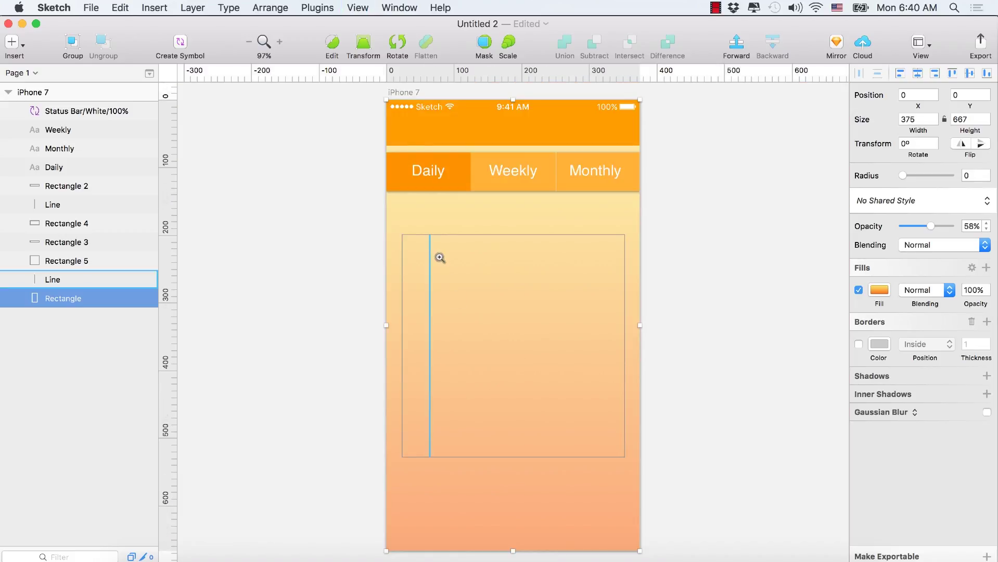
Step: Move the vertical line inside the square to about X 81
click(454, 336)
scroll(475, 333, down, 3)
scroll(475, 333, right, 3)
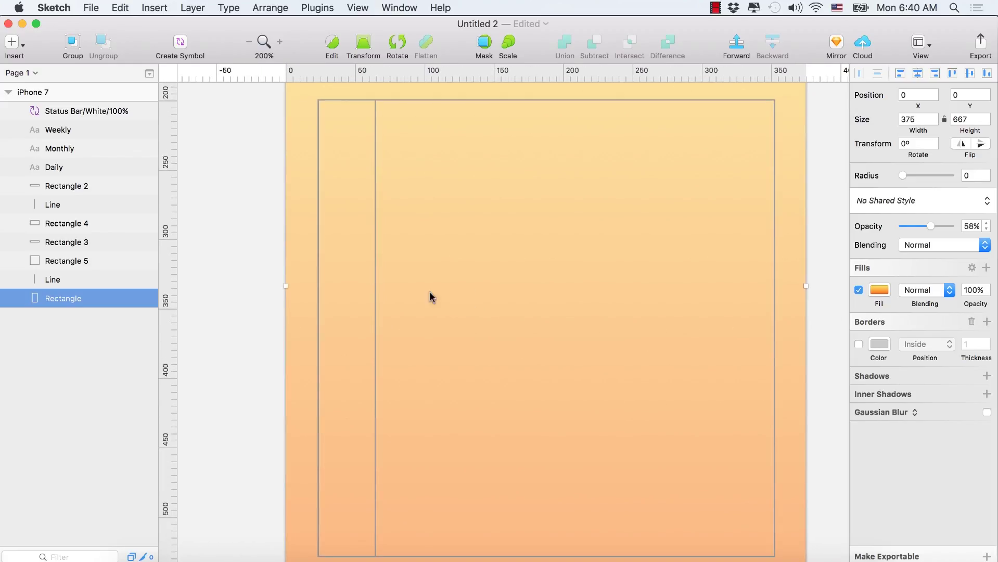
click(373, 250)
drag(372, 202, 399, 206)
click(490, 206)
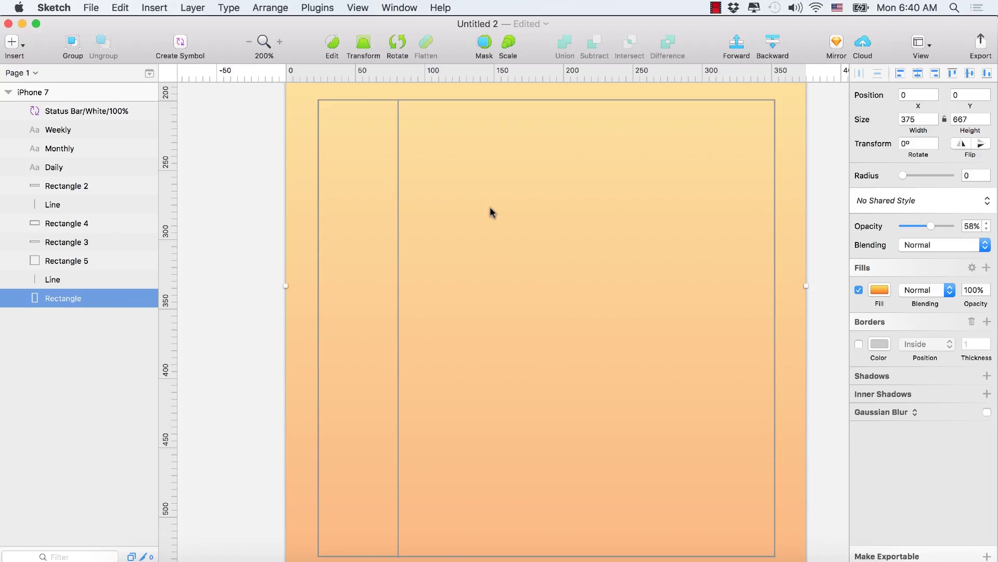
Step: Duplicate the vertical line six times and spread the lines horizontally inside the square, out to about X 223
click(399, 202)
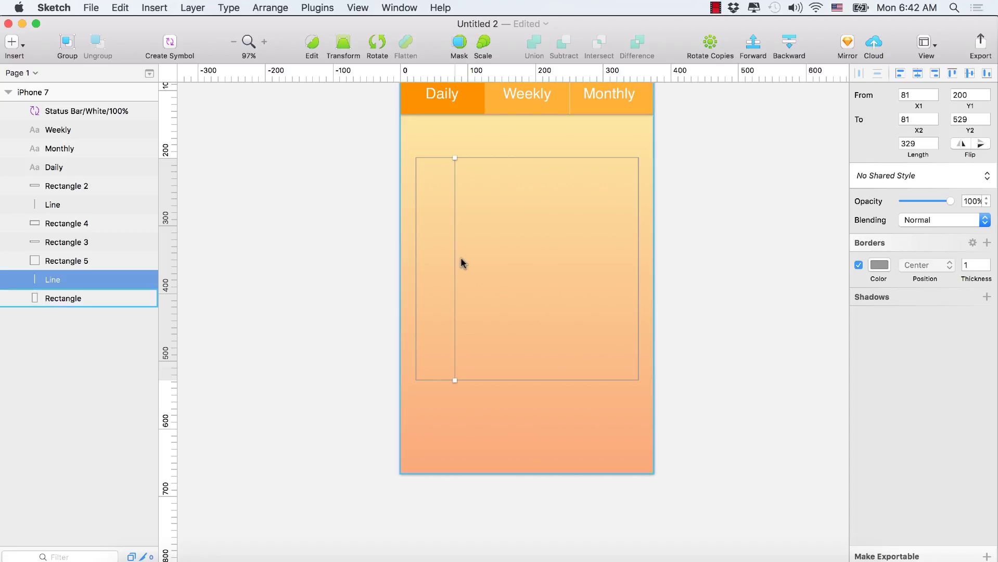
key(super+d)
key(super+d)
key(super+d)
key(super+d)
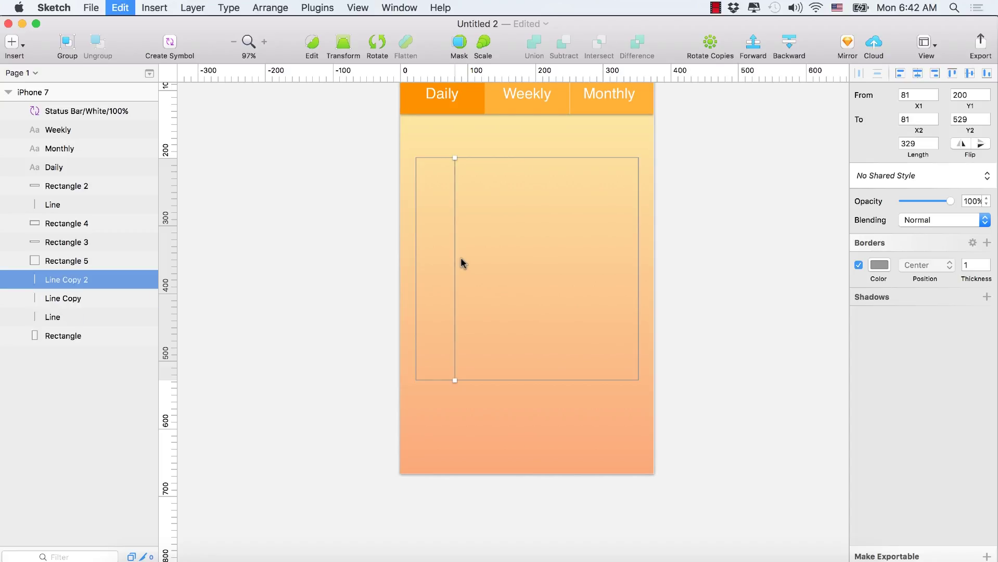
key(super+d)
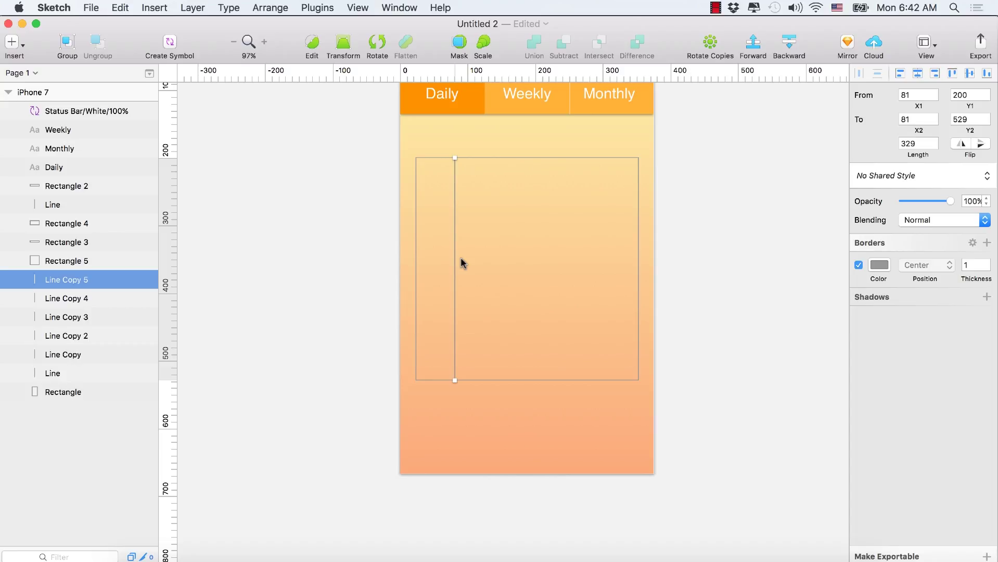
key(super+d)
drag(455, 258, 551, 254)
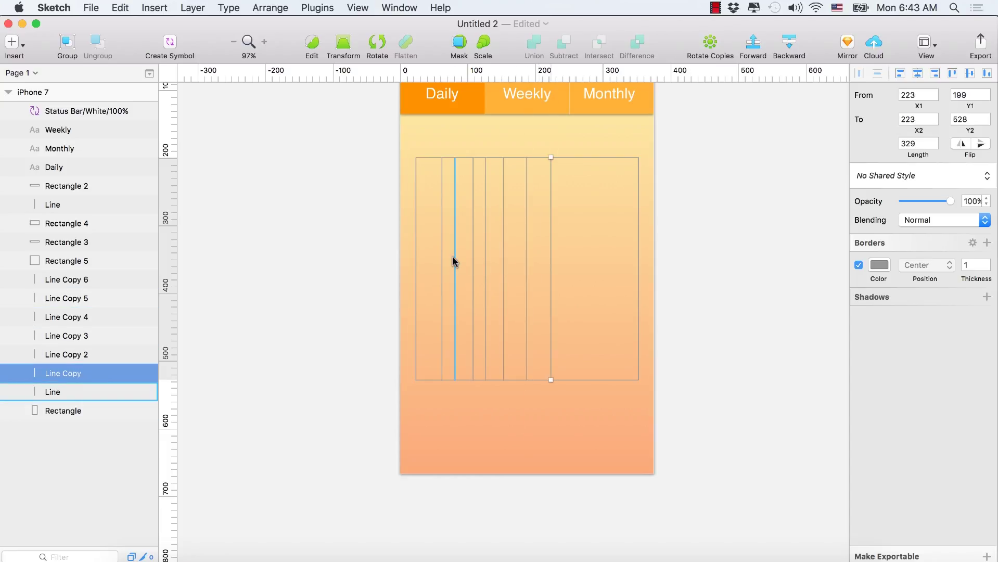
mouse_move(452, 261)
mouse_down()
mouse_move(477, 263)
mouse_move(460, 255)
mouse_up()
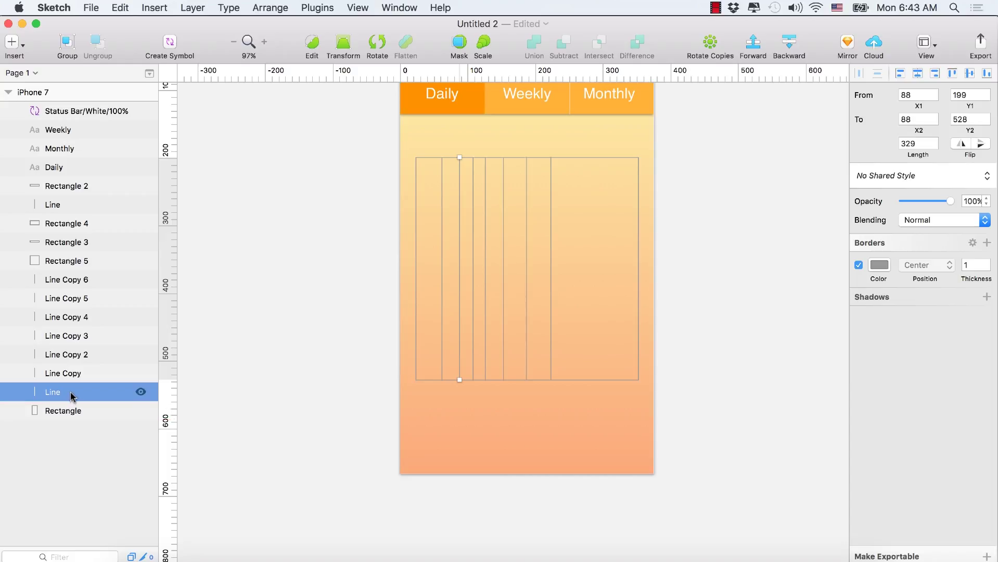
Step: Arrange all seven vertical lines with the Grid Tool in 1 row and 7 columns with a 10px column margin
shift+click(67, 281)
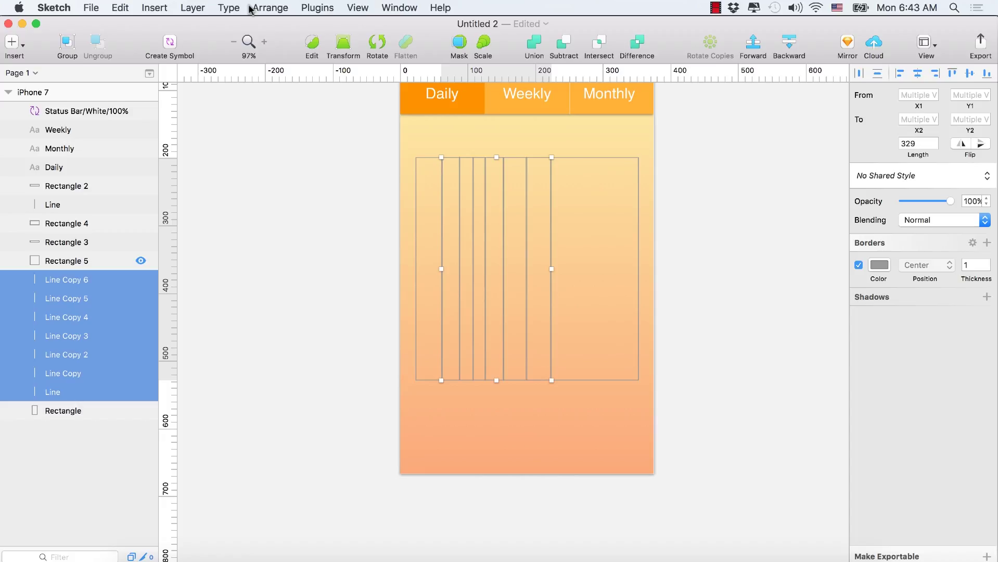
click(274, 8)
click(308, 114)
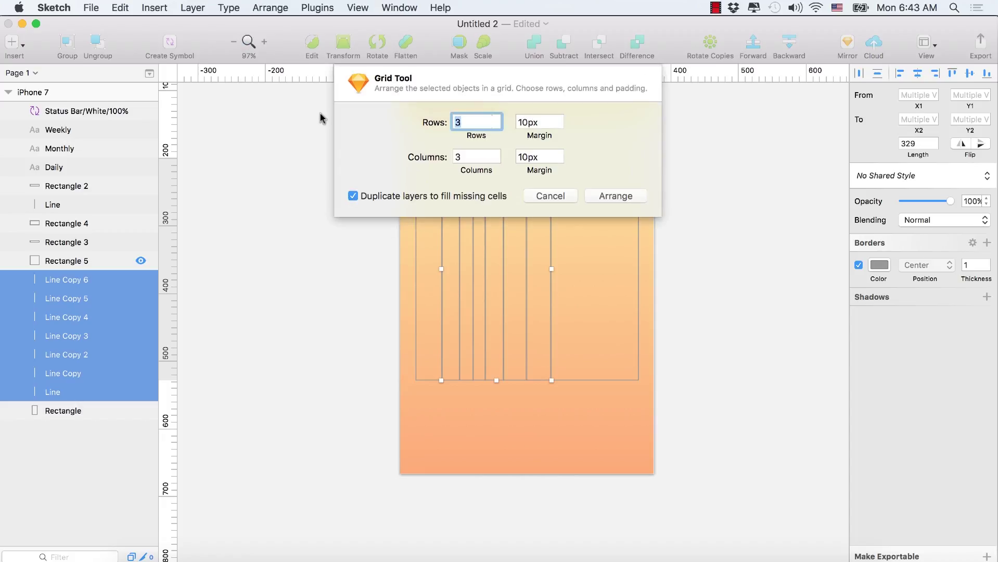
text(1)
key(Tab)
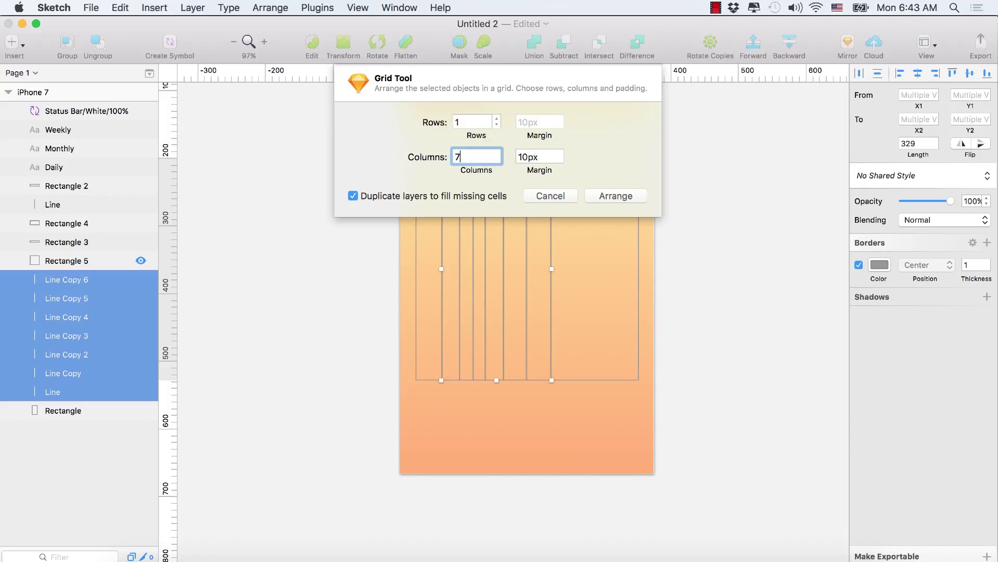
text(7)
key(Return)
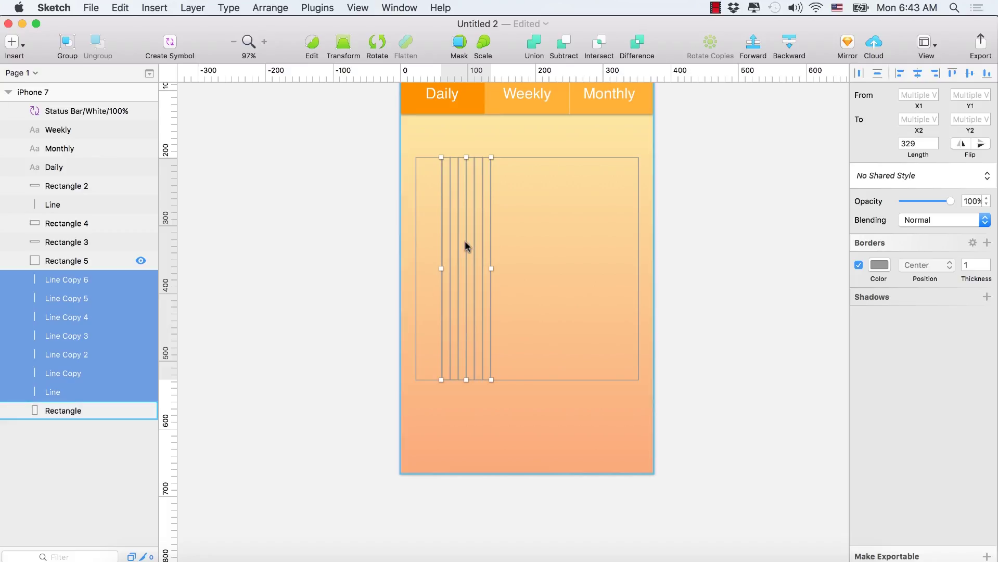
Step: Move the seven evenly spaced lines together so the first one lies on the square's left border
drag(466, 246, 445, 220)
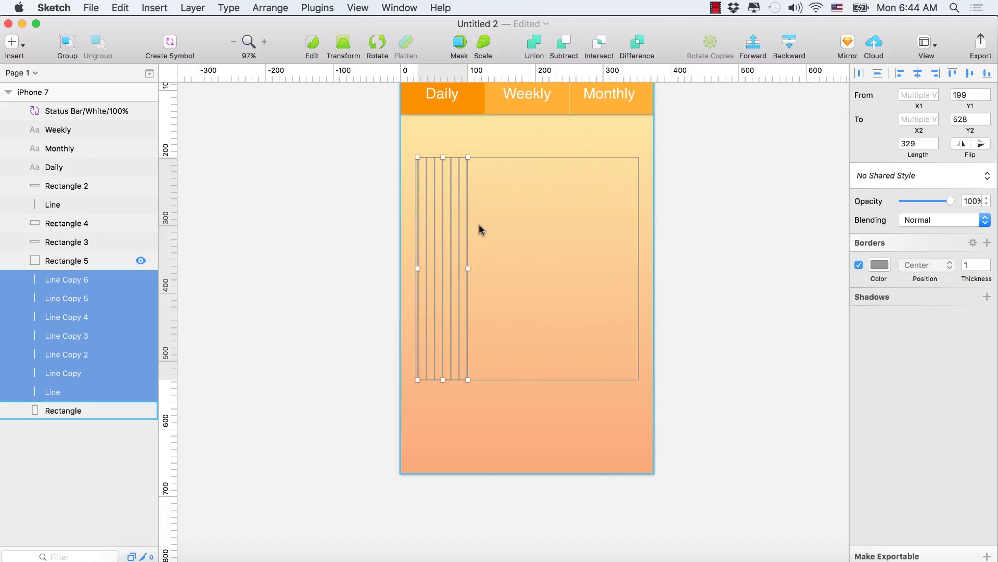
key(Left)
key(Left)
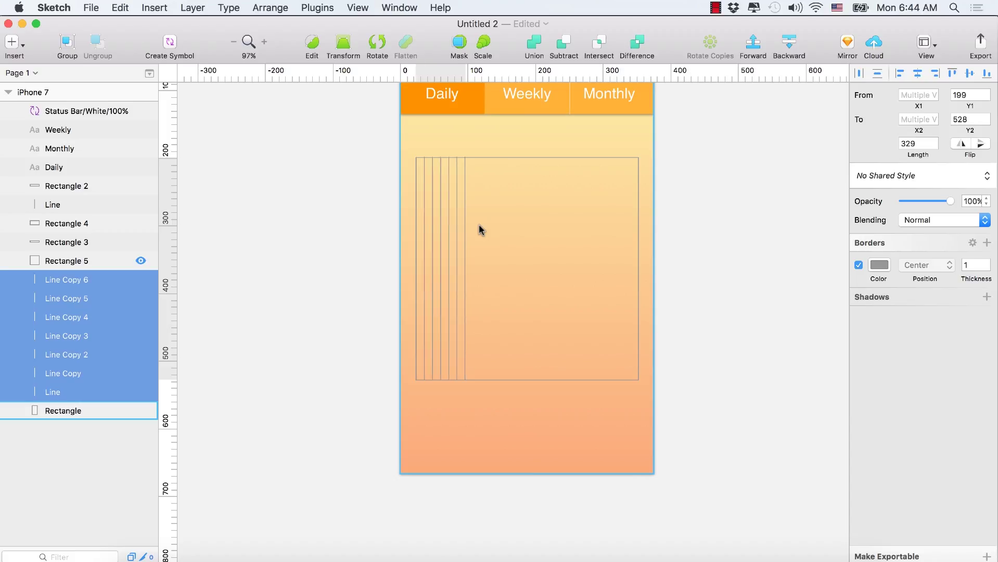
click(444, 211)
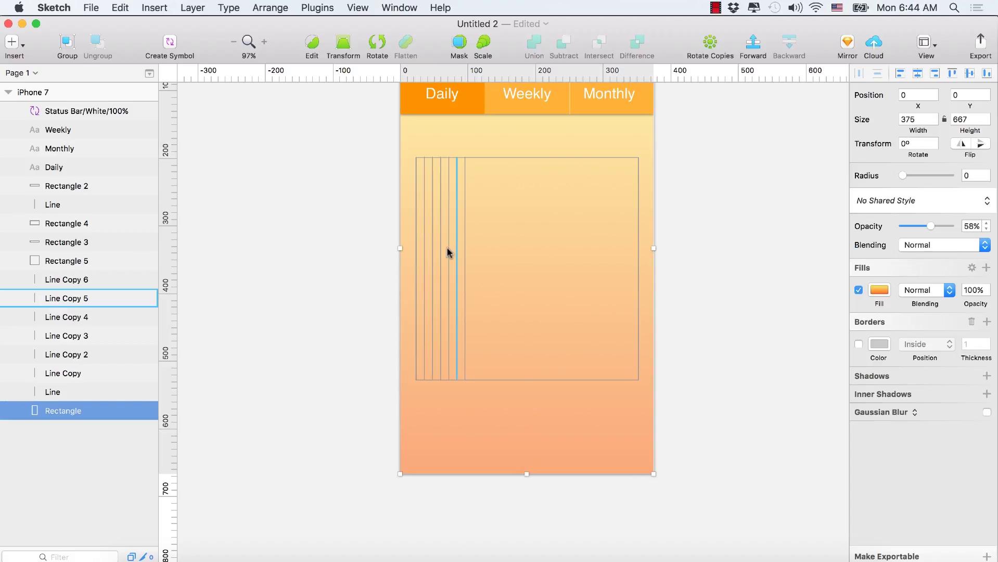
Step: Stretch the seven vertical lines together across the full width of the square and set their length to 330
click(74, 283)
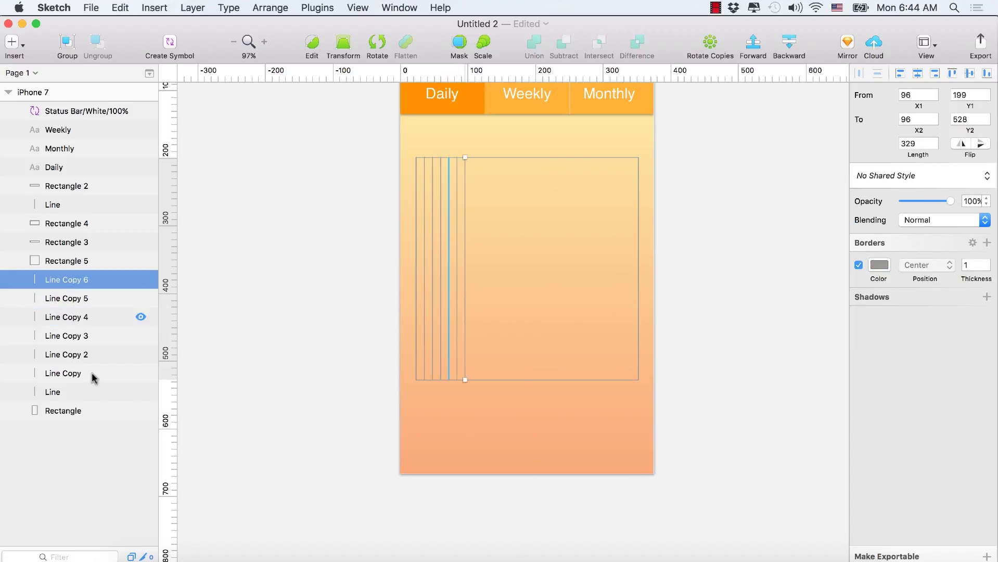
shift+click(85, 398)
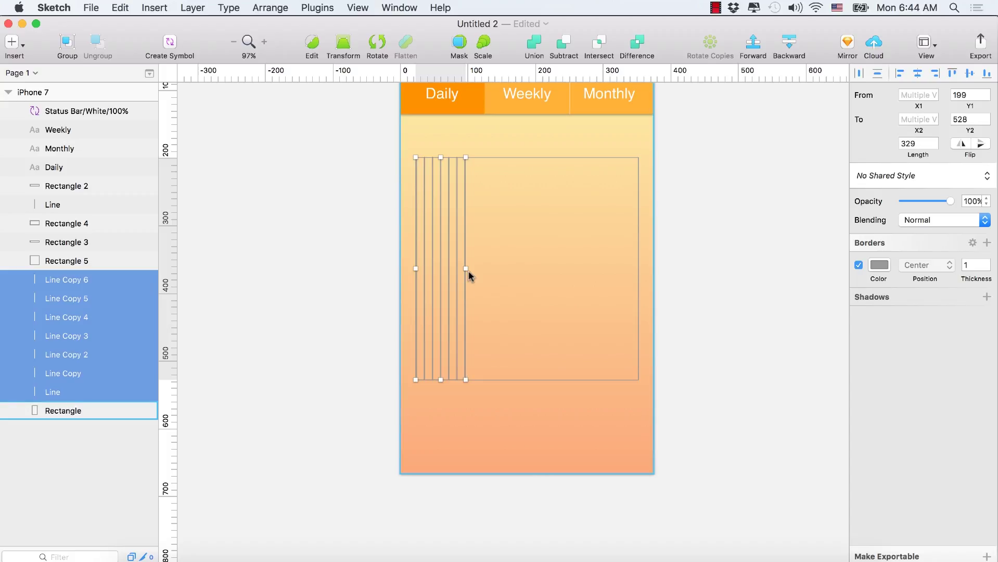
drag(466, 267, 646, 268)
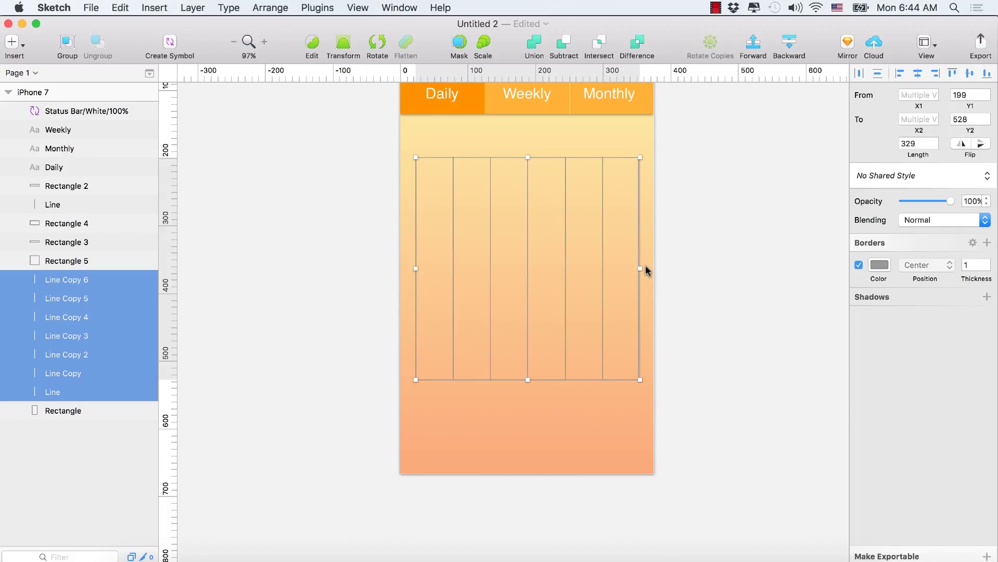
click(909, 144)
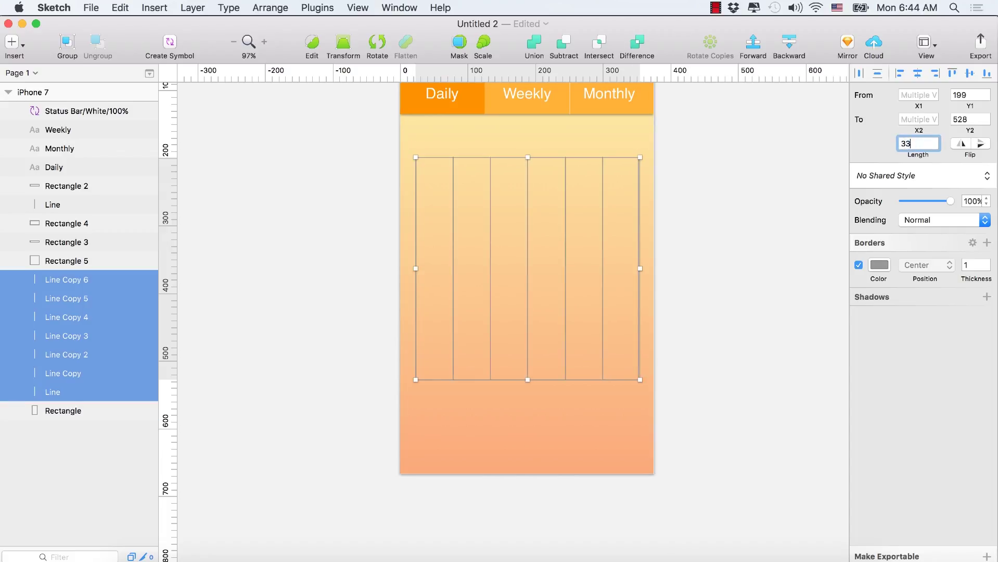
text(330)
key(Return)
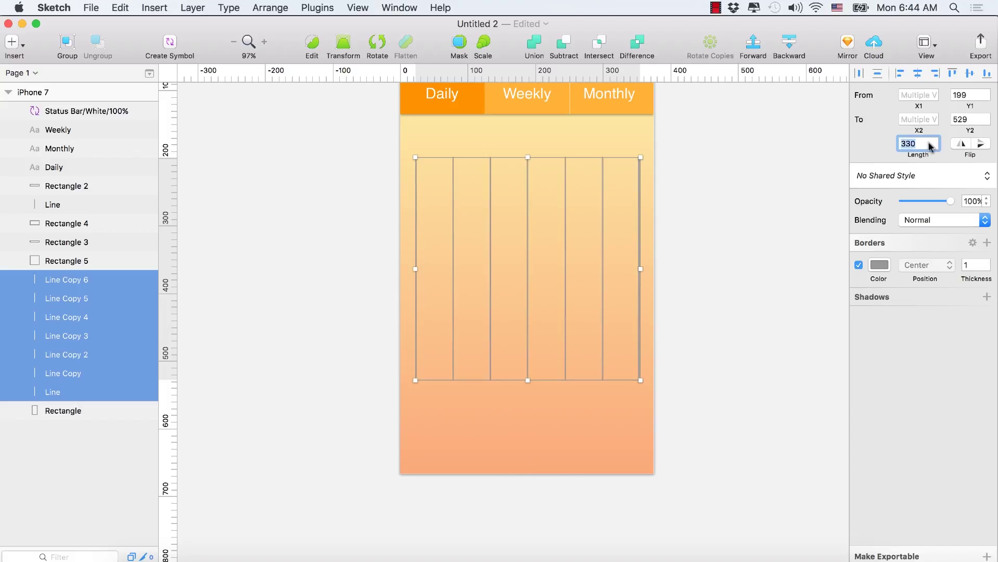
Step: Hide the outlined square, Rectangle 5, and group the seven vertical lines
click(93, 261)
click(142, 261)
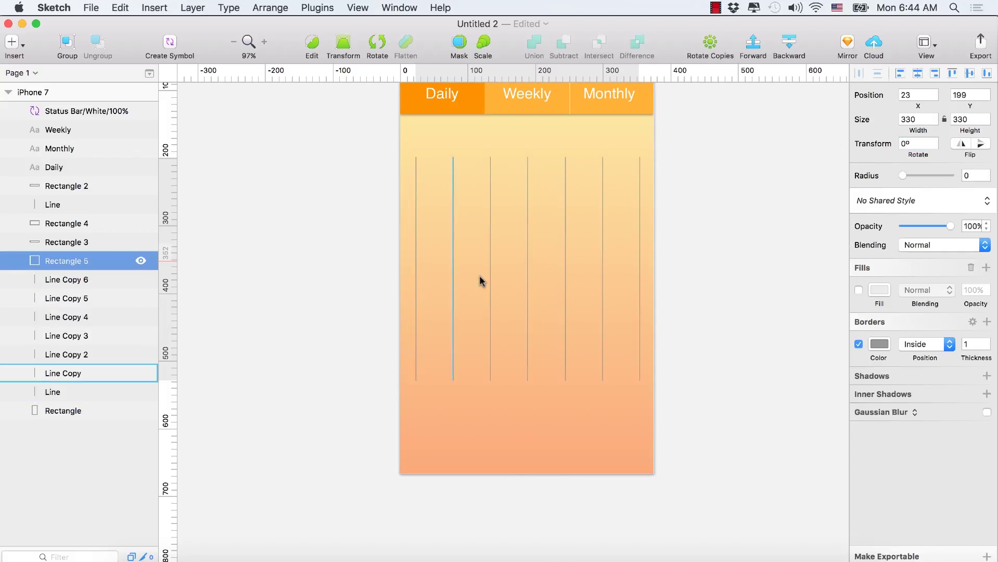
click(83, 279)
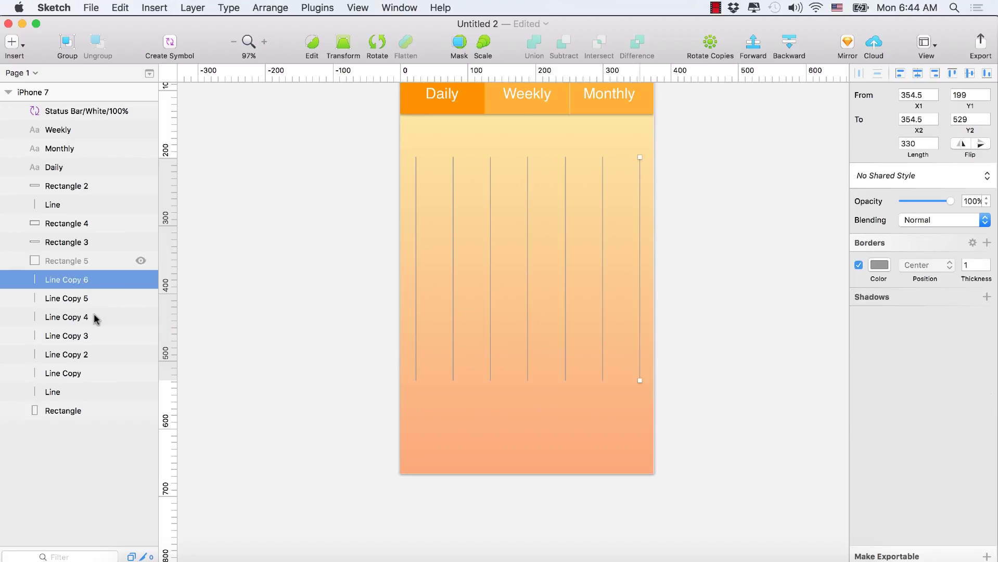
shift+click(73, 393)
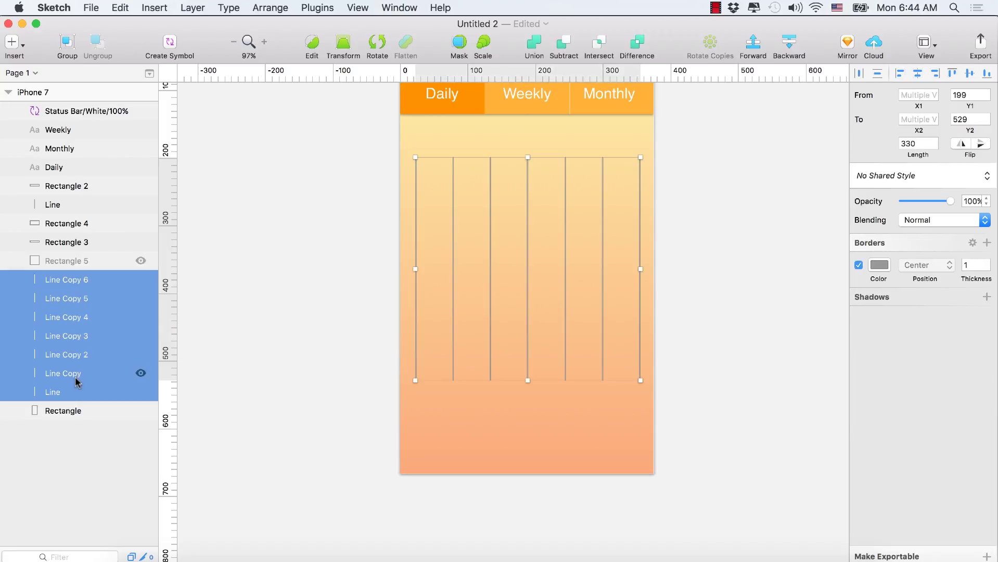
key(super+g)
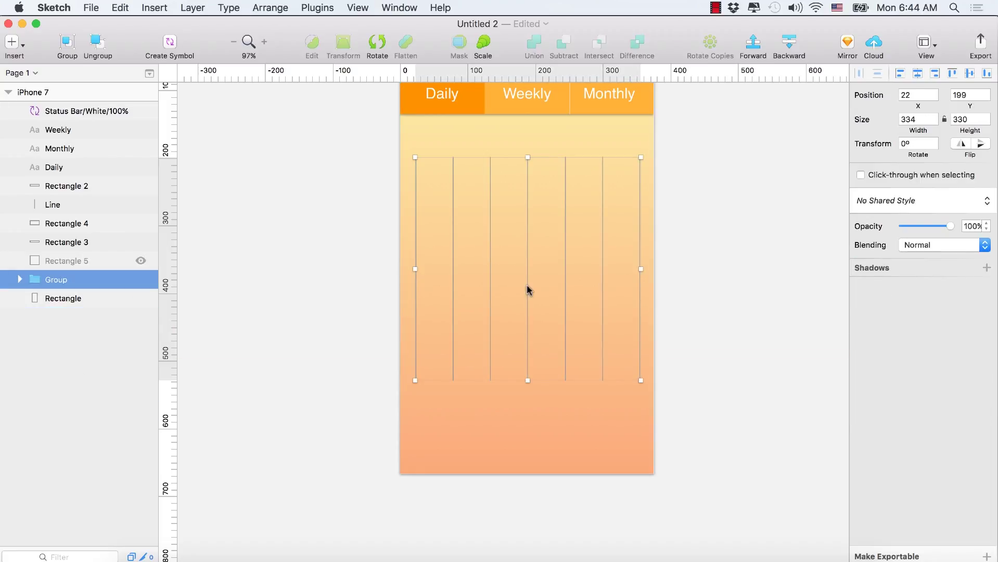
Step: Move the line group to X 21 and set its opacity to 72%
mouse_move(528, 288)
mouse_down()
mouse_move(511, 286)
mouse_move(526, 289)
mouse_up()
click(811, 234)
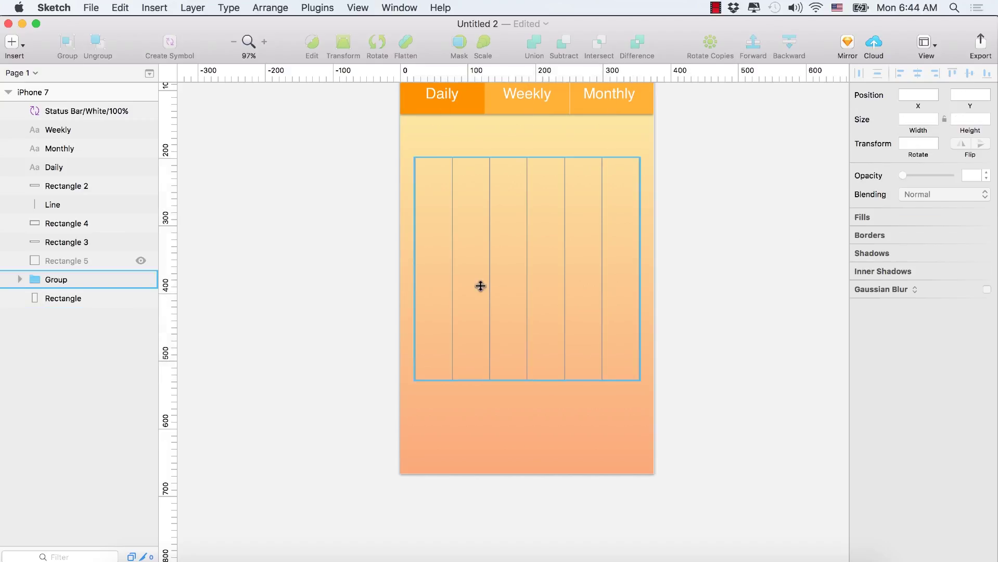
click(84, 283)
drag(916, 229, 922, 228)
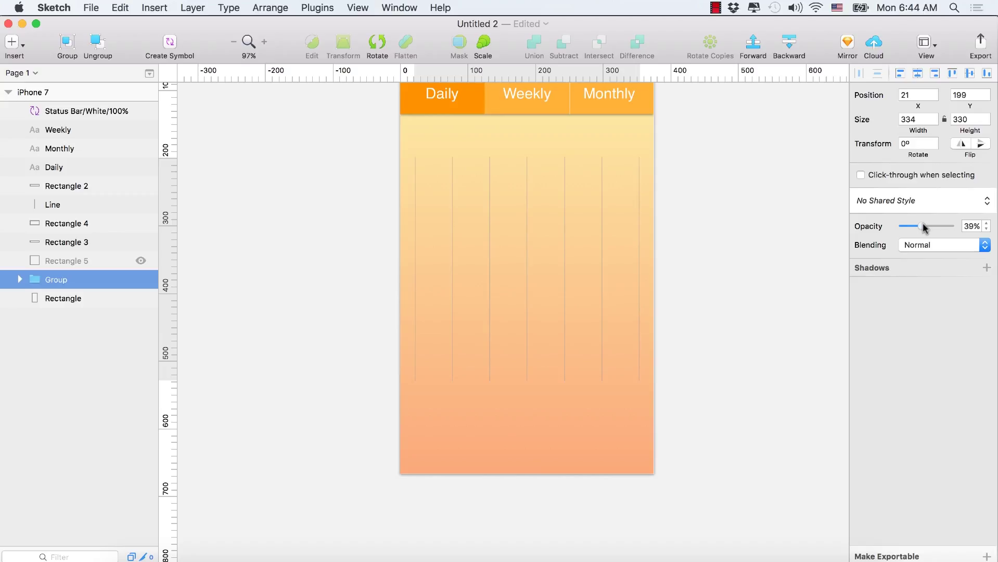
drag(932, 227, 937, 225)
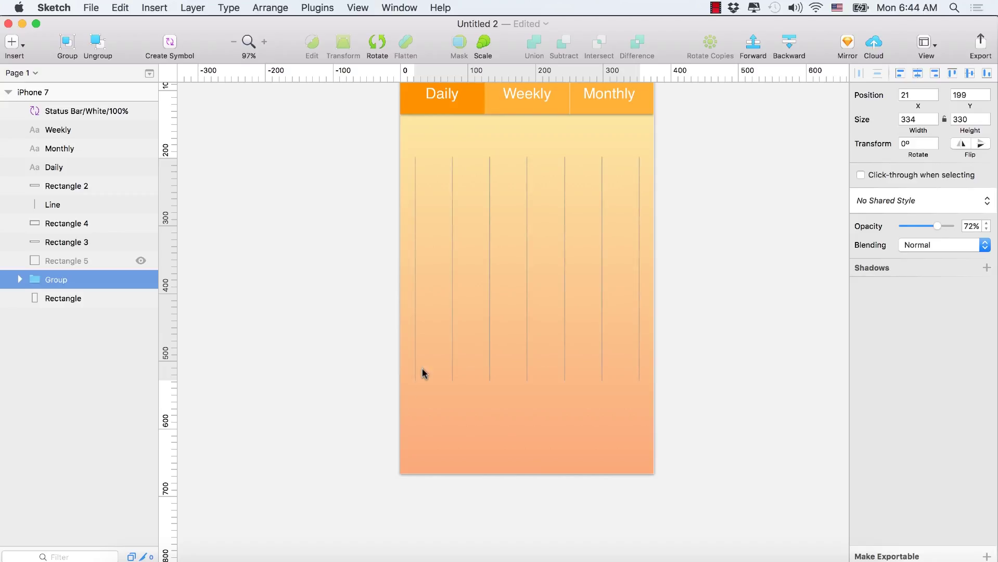
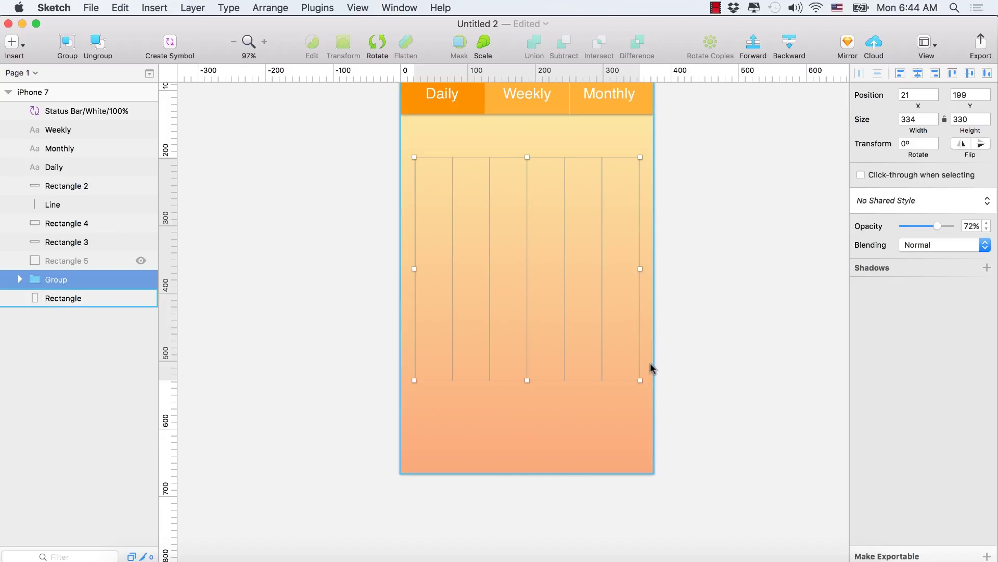
click(750, 237)
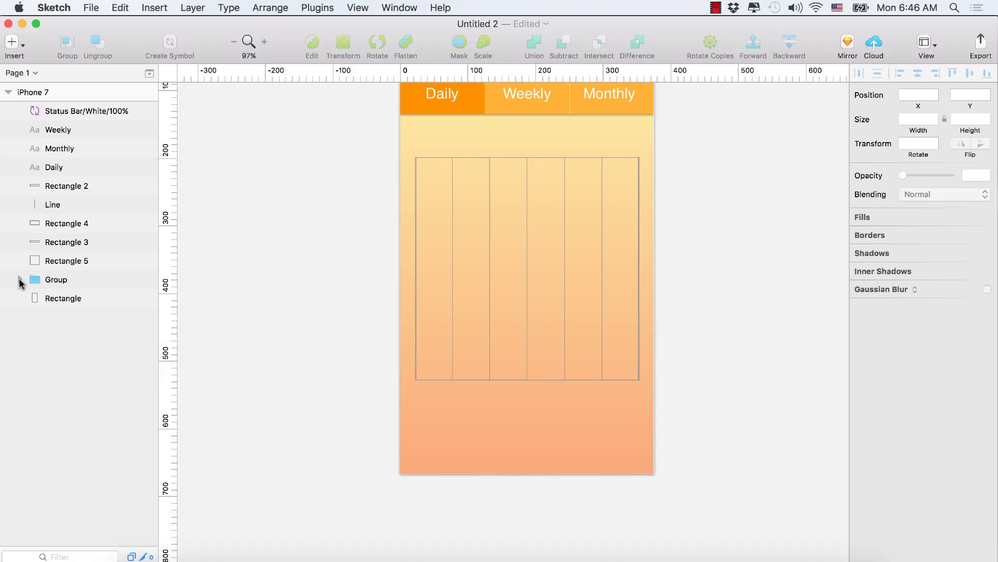
Step: Duplicate Line Copy 6, the rightmost vertical line, inside the line group
click(20, 280)
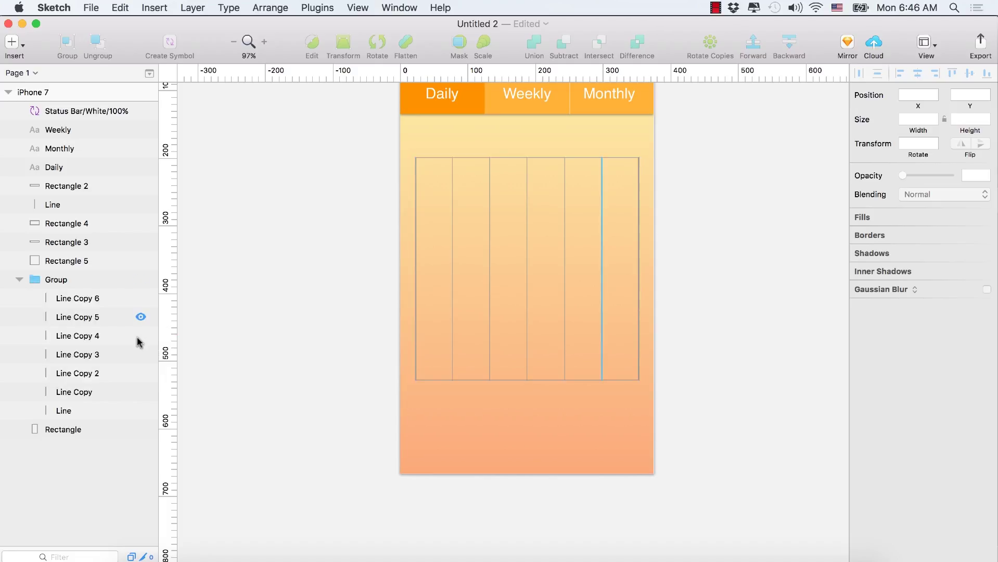
click(94, 301)
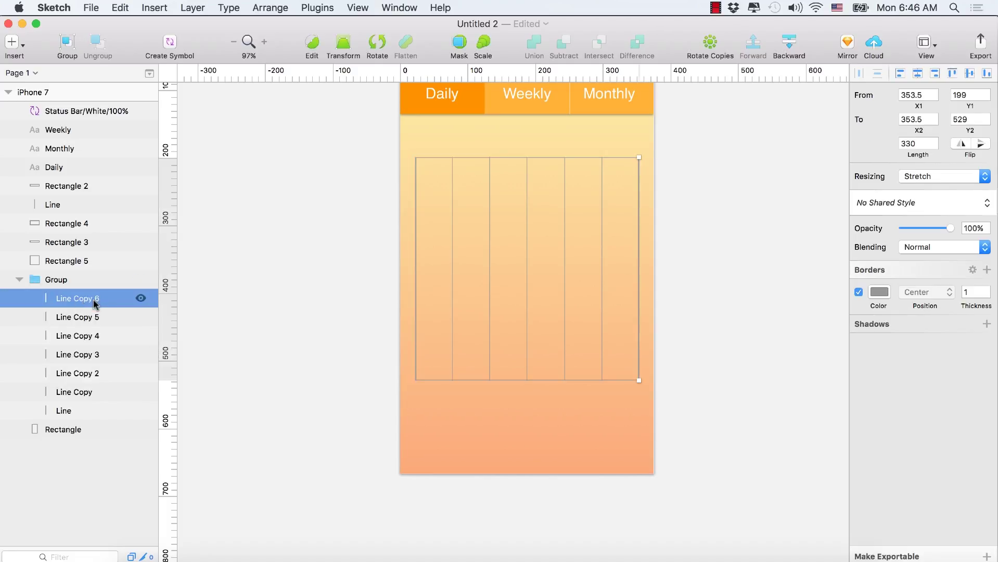
key(super+d)
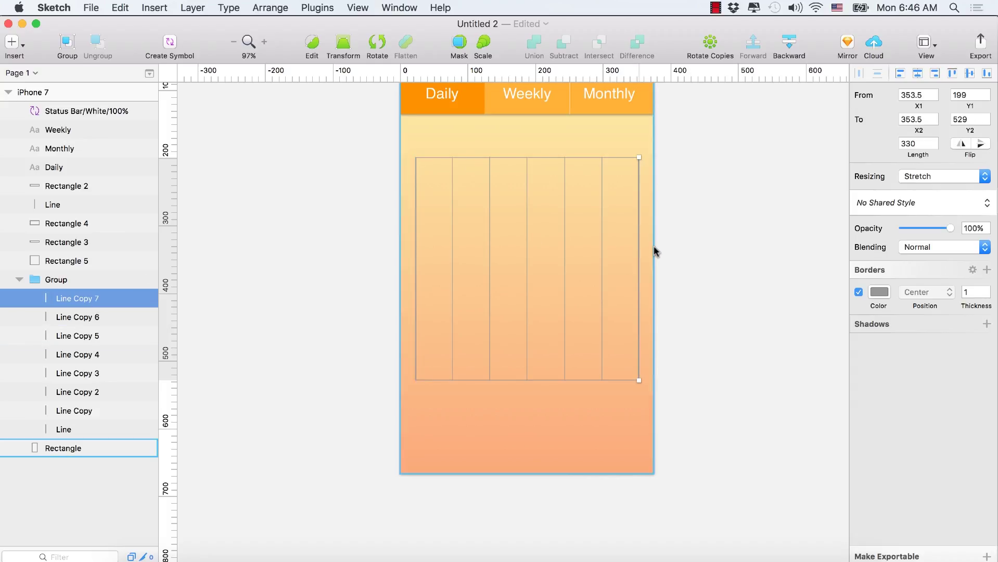
Step: Try to make the duplicated line horizontal by flipping it vertically and horizontally
click(981, 145)
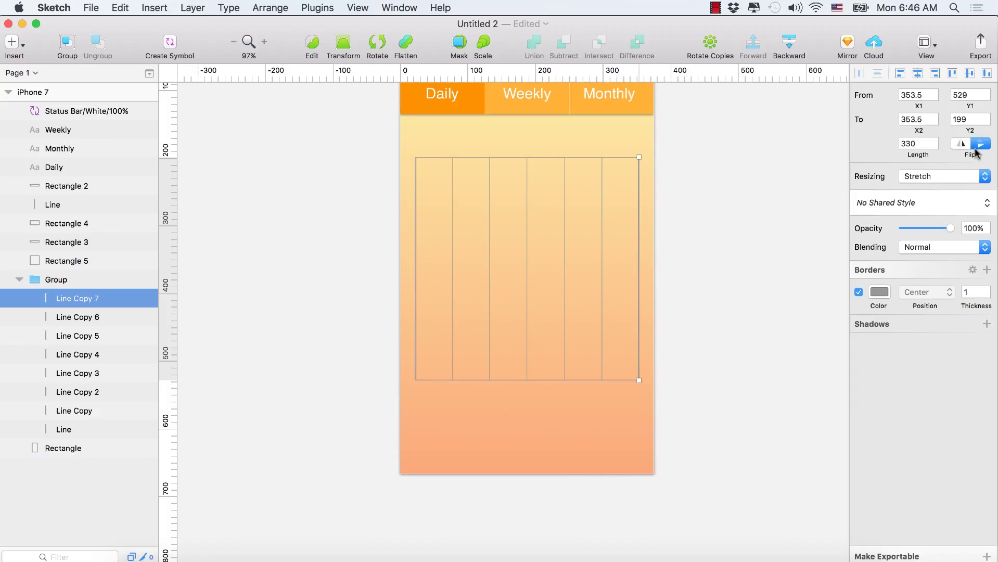
click(963, 146)
click(980, 145)
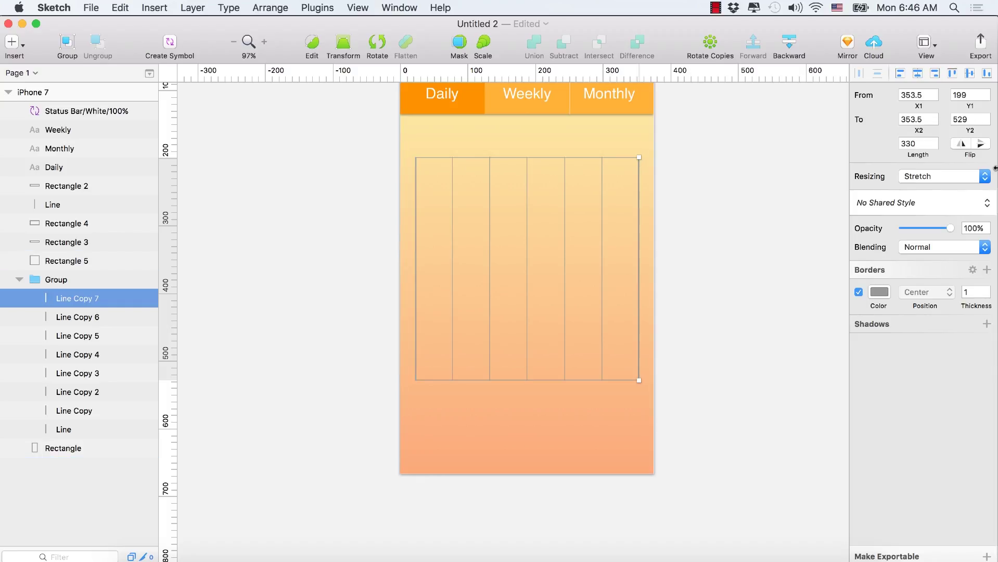
click(982, 145)
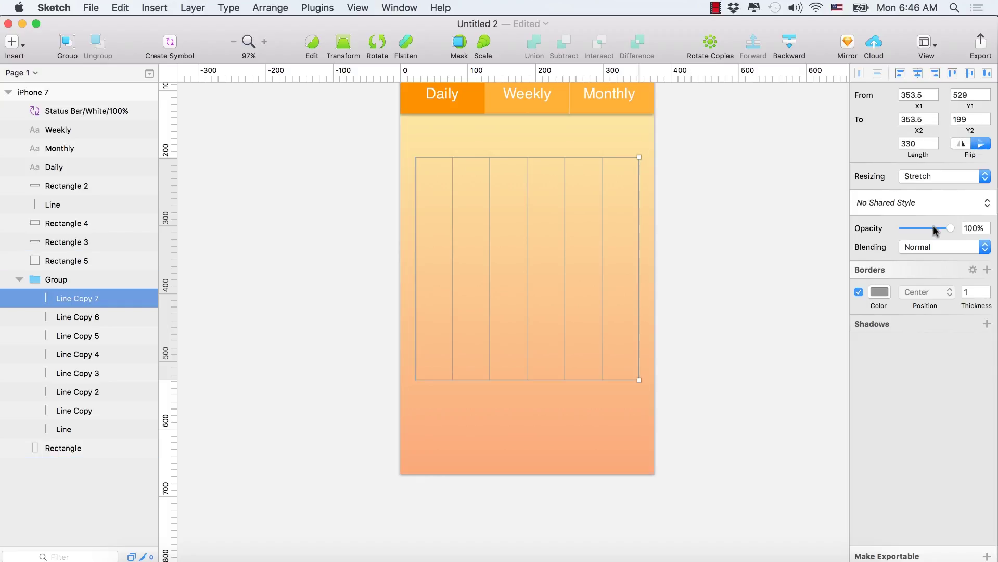
click(81, 301)
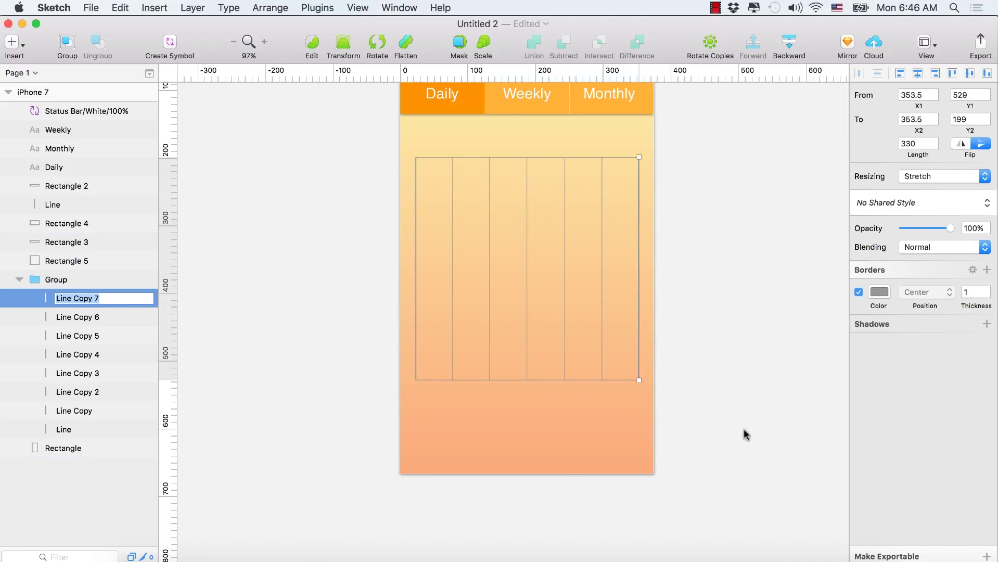
Step: Rotate the duplicated line by -270° to horizontal and move it onto the square's upper edge
click(377, 47)
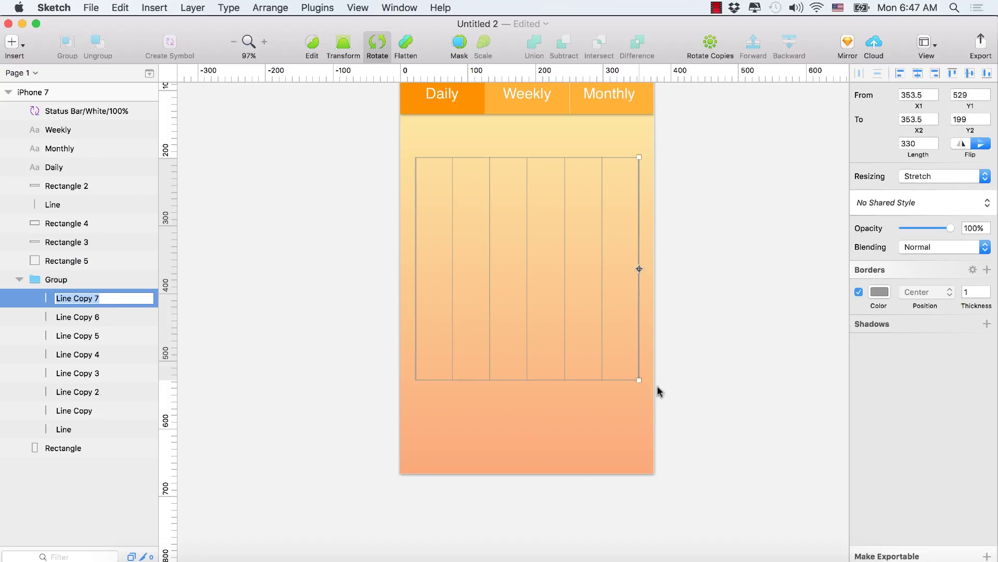
drag(657, 391, 741, 248)
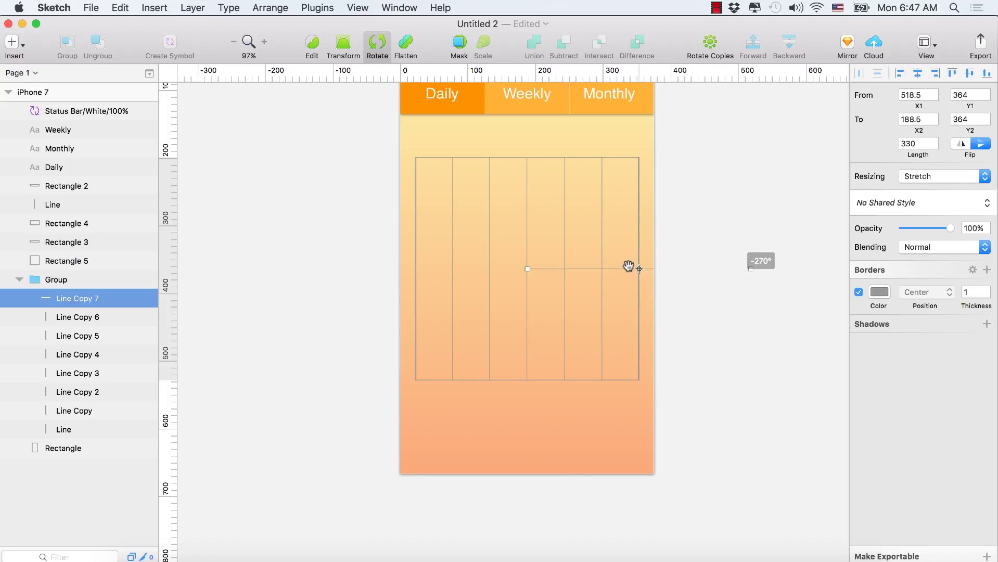
drag(629, 267, 517, 158)
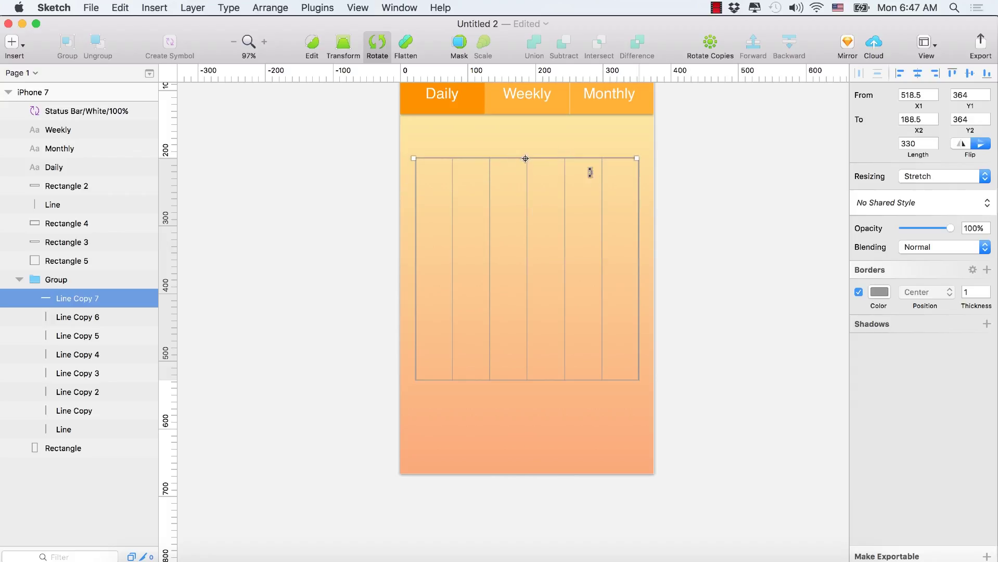
Step: Hide the outlined square and align the horizontal line with the tops of the vertical lines, from X 354 to 24 at Y 199
click(630, 154)
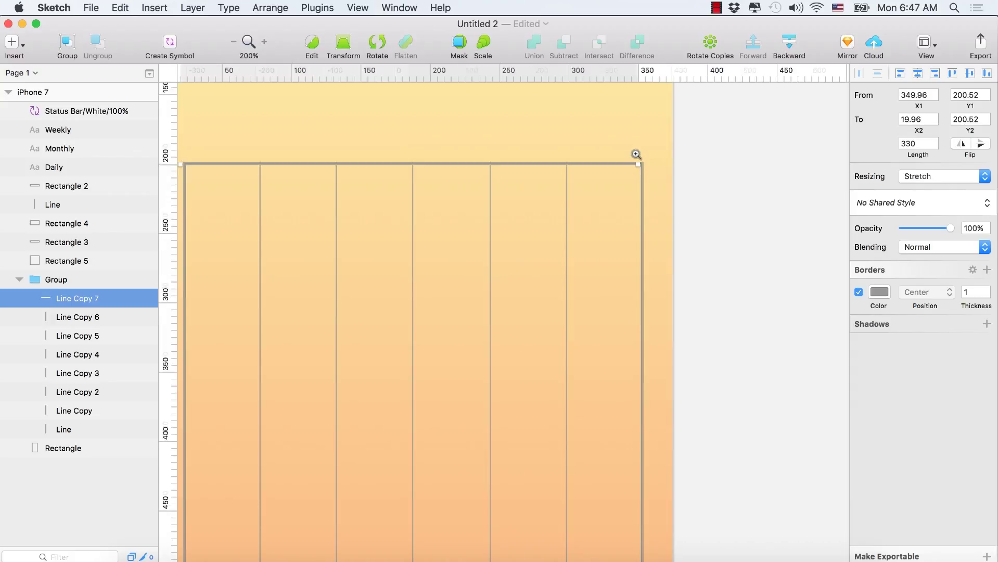
click(636, 154)
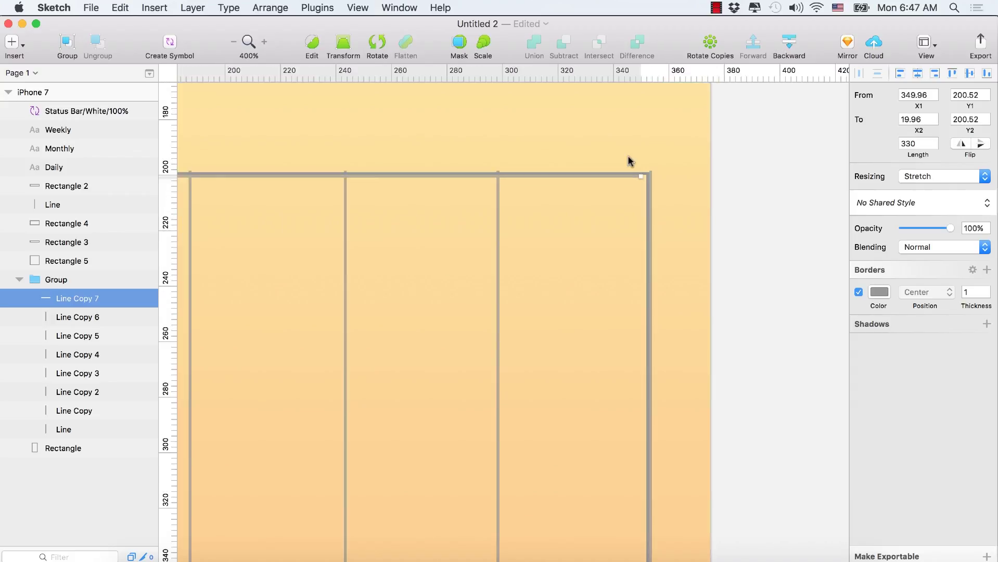
click(141, 261)
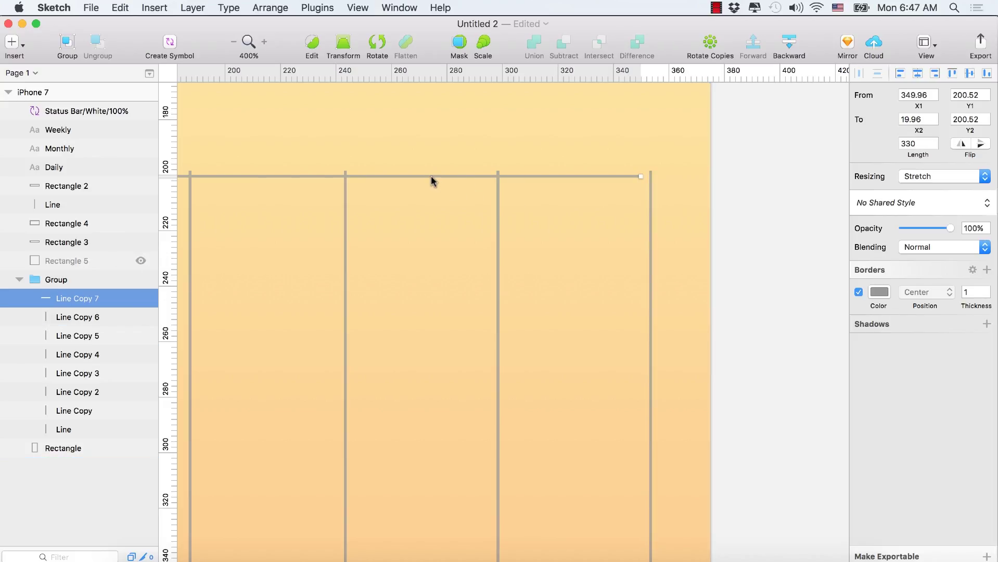
drag(431, 176, 439, 173)
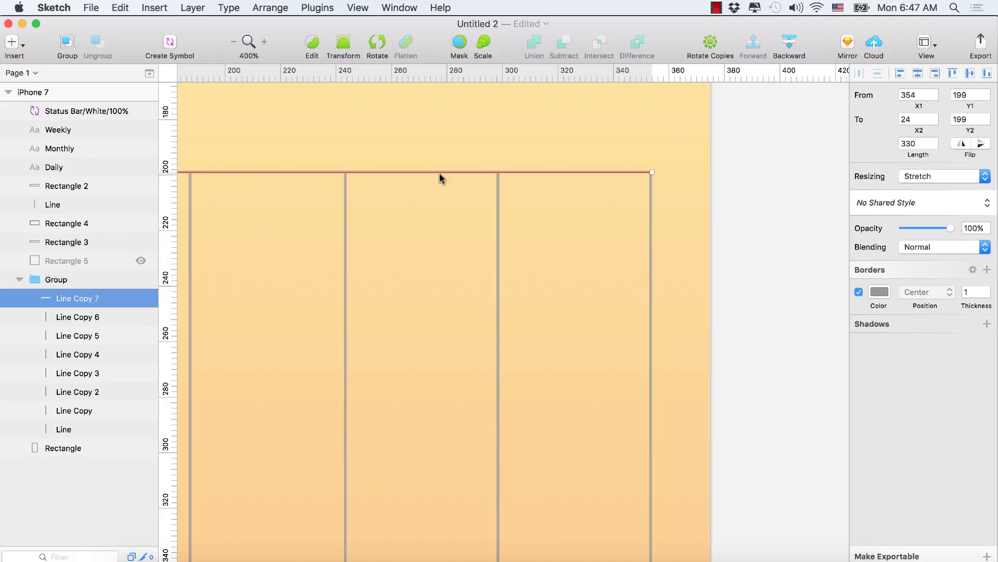
click(670, 176)
Step: Try nudging the whole line group a few pixels left, then return it to X 21
click(598, 173)
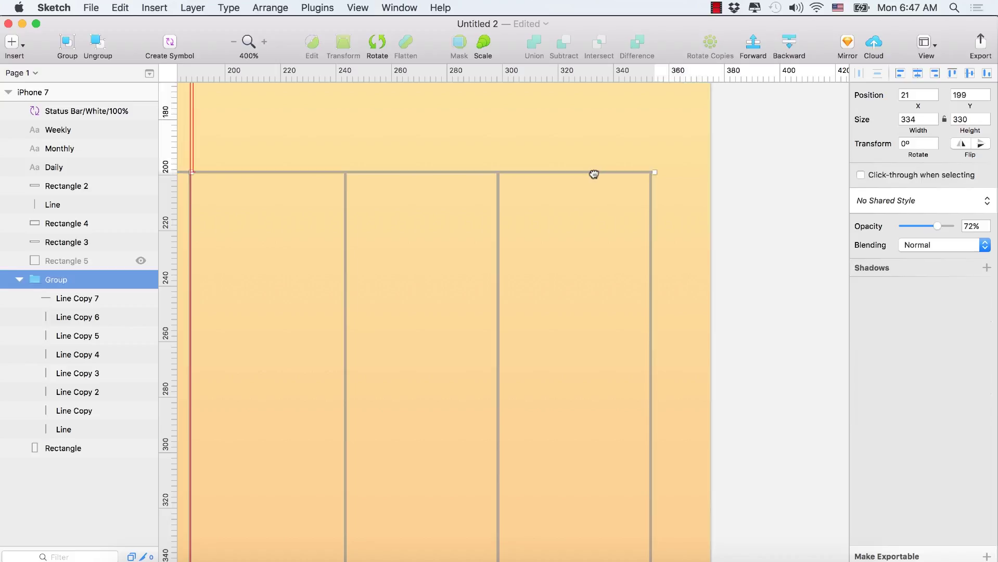
key(Left)
key(Left)
key(Left)
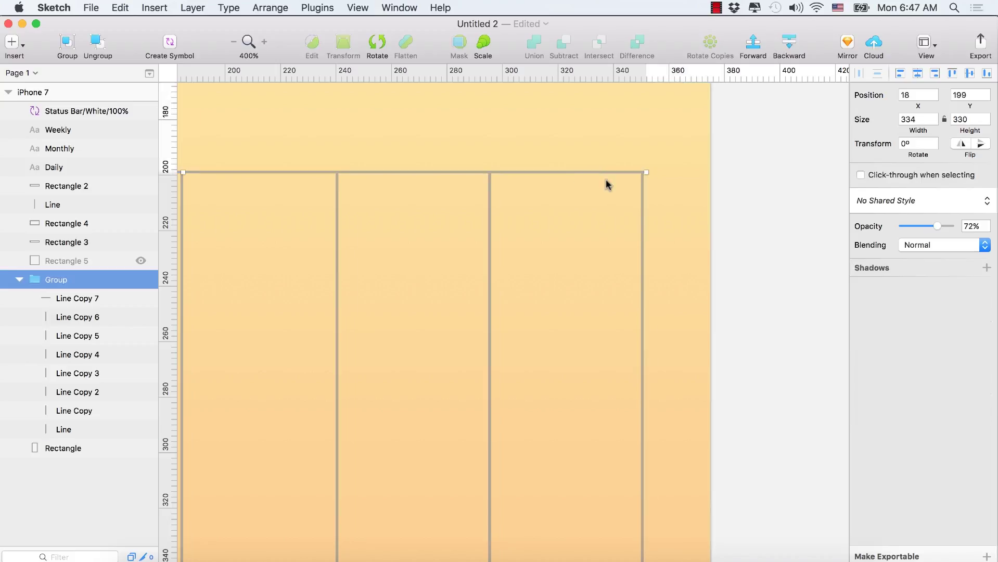
key(cmd+z)
click(617, 181)
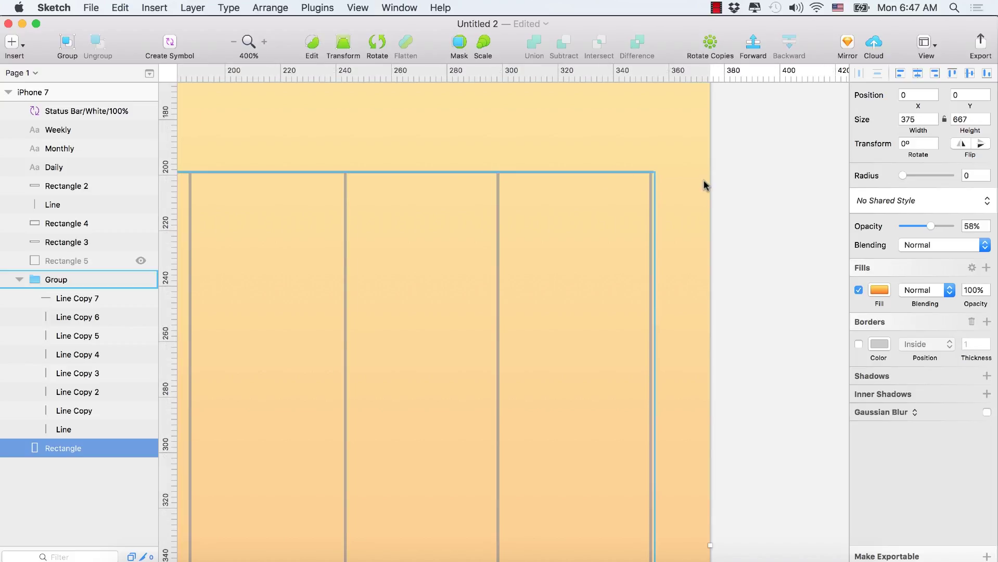
click(570, 173)
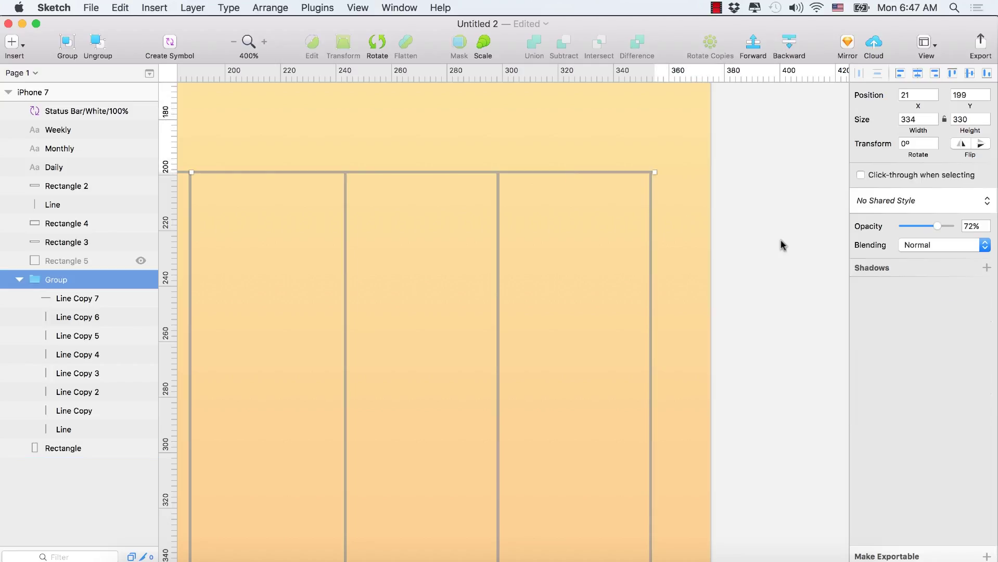
key(Left)
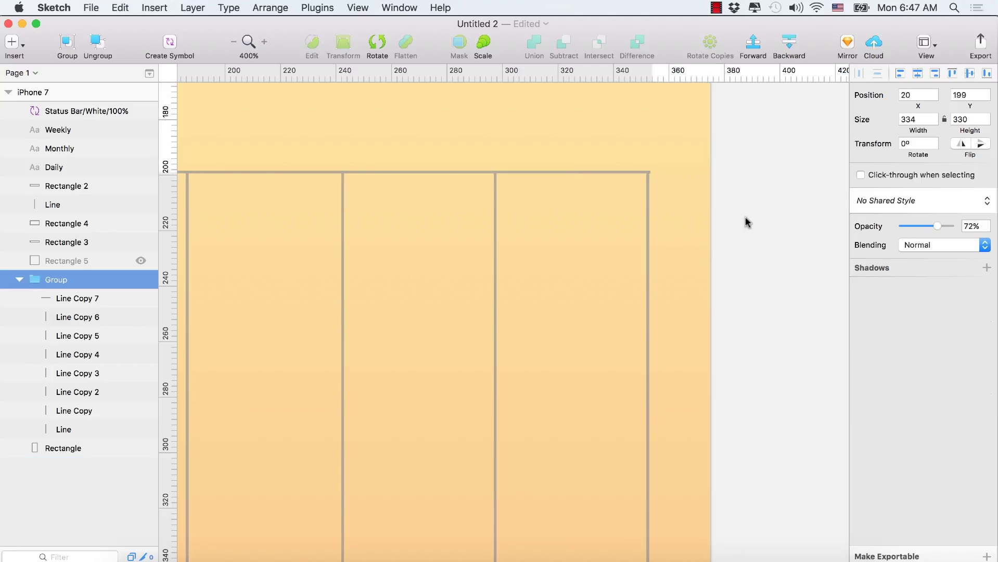
key(Right)
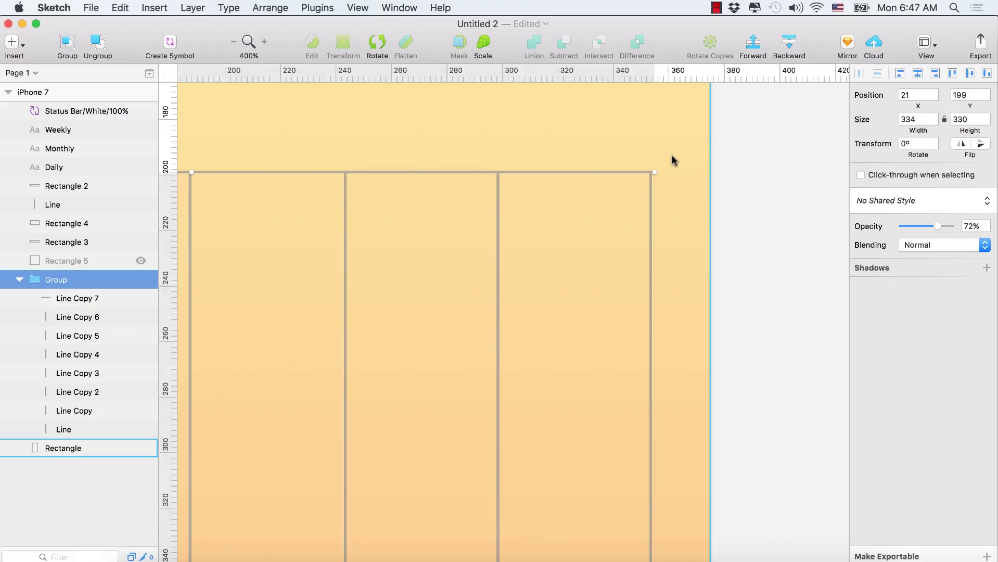
Step: Shift only the horizontal line slightly left so it spans X 353 to 23 at Y 199
click(616, 124)
click(82, 300)
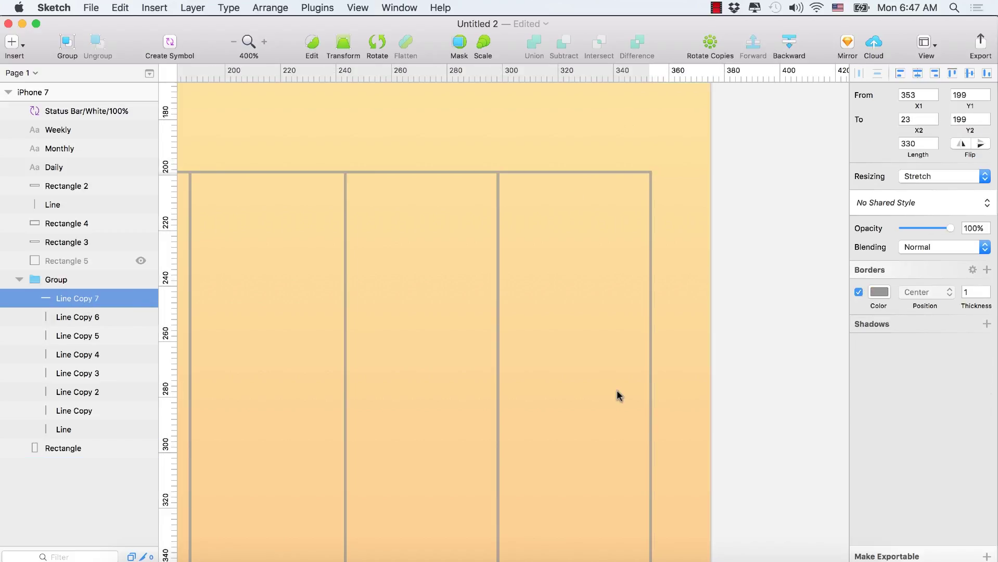
Step: Duplicate the grid's upper horizontal line and move the copy down to the lower ends of the vertical lines at Y 529
scroll(791, 230, left, 10)
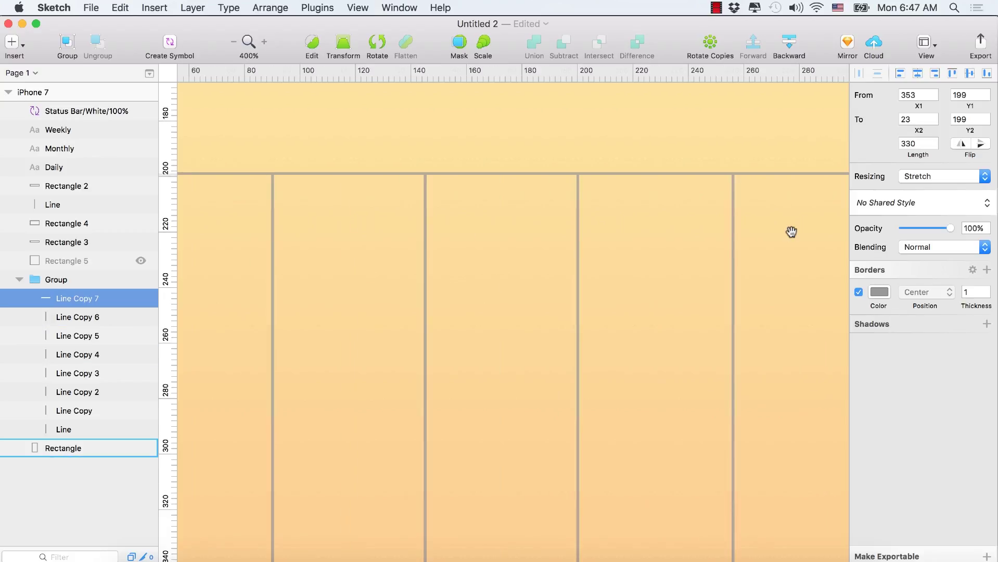
click(351, 225)
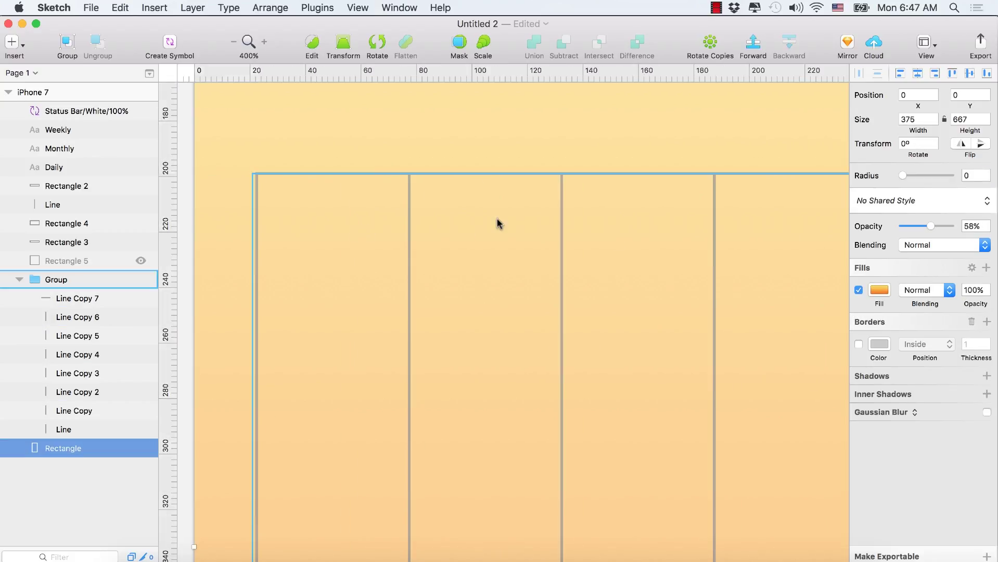
click(475, 174)
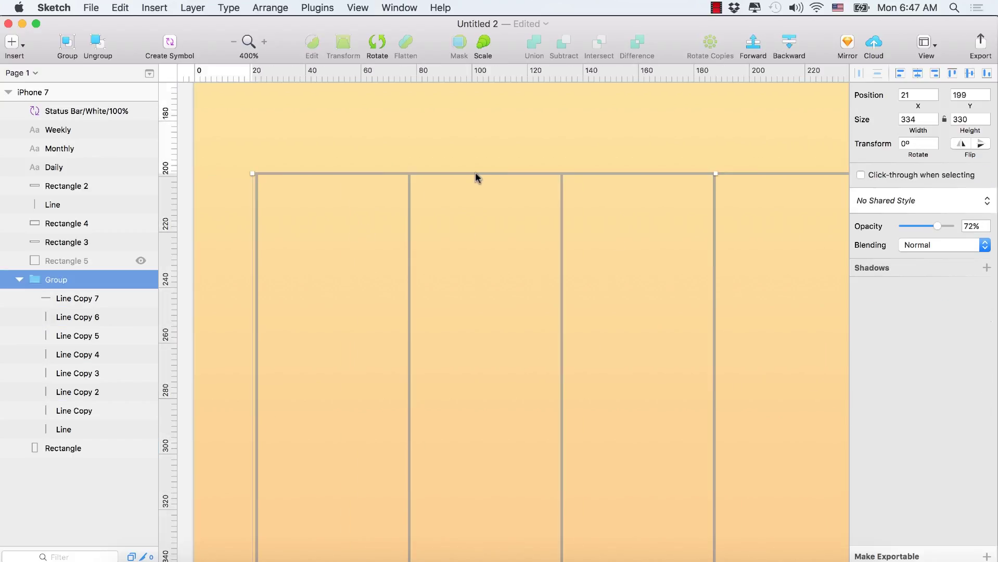
click(82, 301)
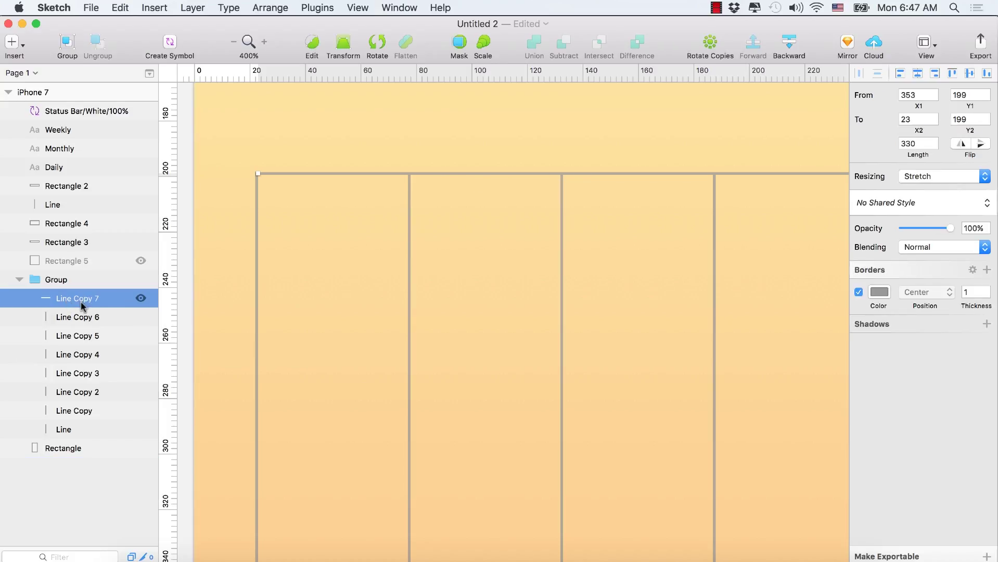
key(super+d)
drag(493, 173, 487, 408)
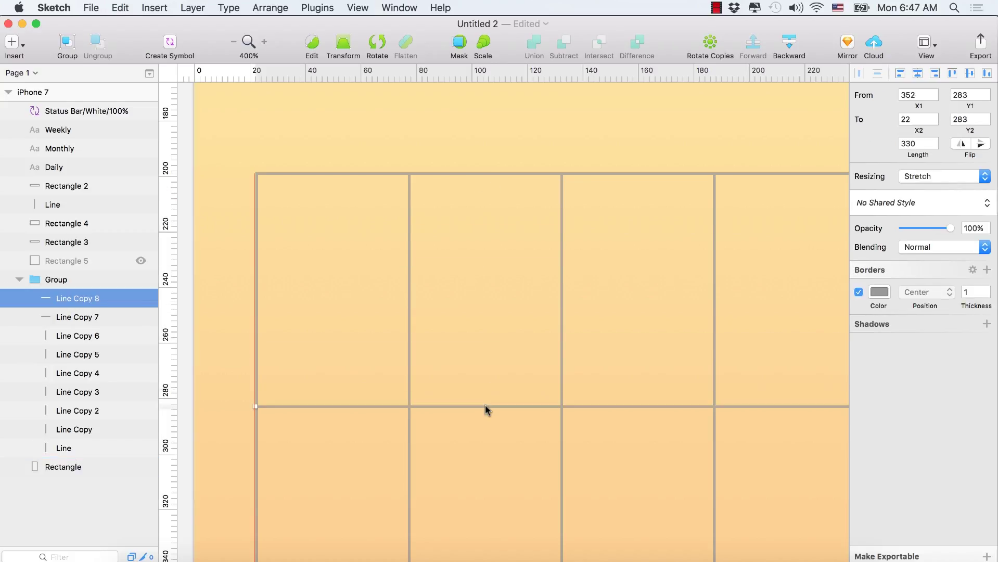
alt+click(543, 276)
scroll(630, 448, down, 5)
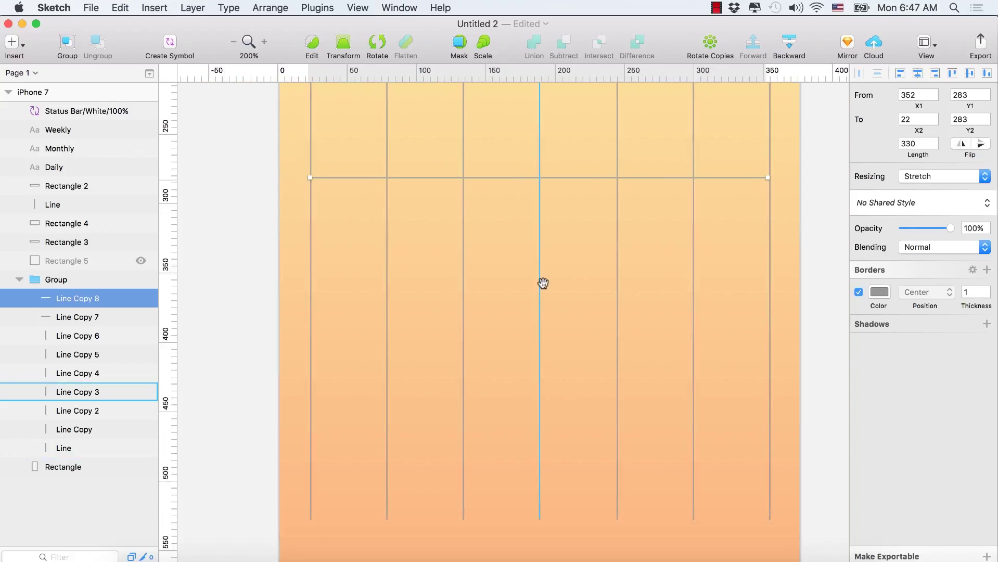
drag(519, 173, 522, 479)
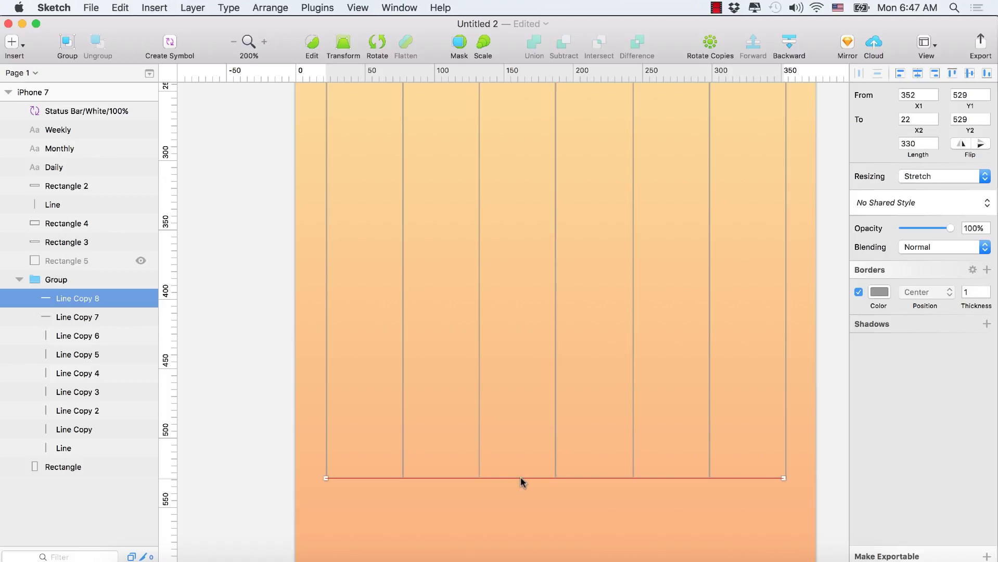
Step: Shift the grid's lower horizontal line slightly right so it spans X 353 to 23 at Y 529
click(517, 510)
click(646, 478)
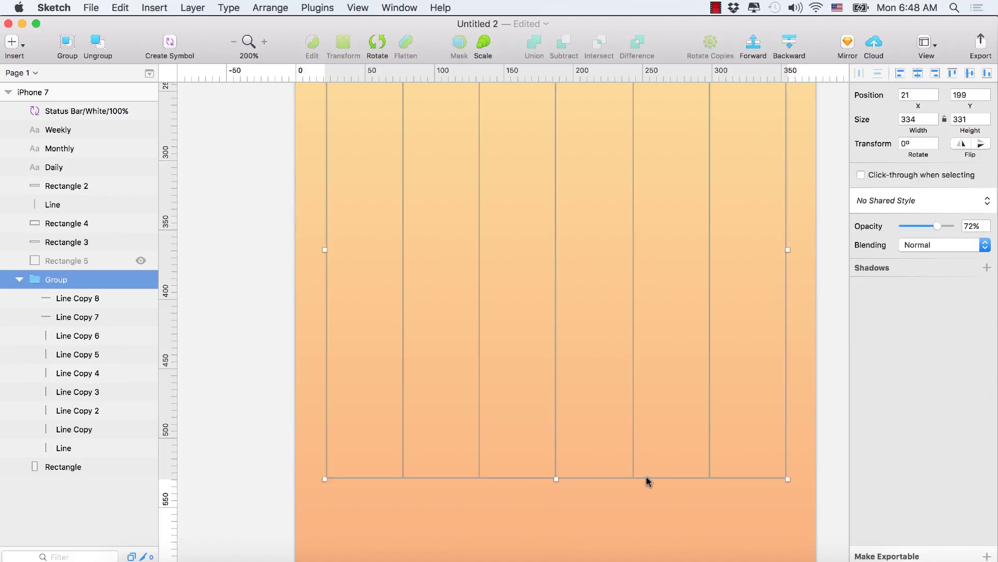
click(75, 299)
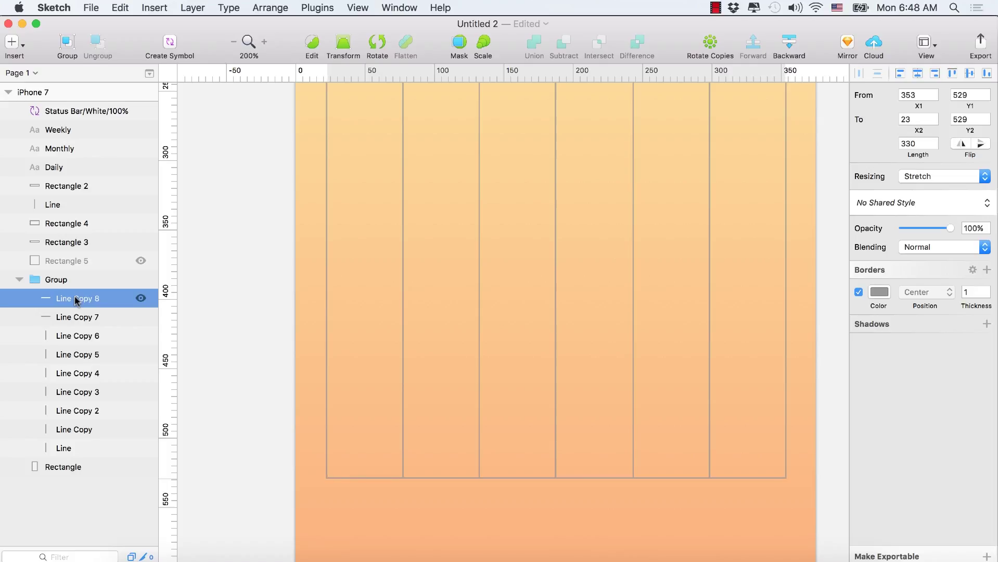
key(super+1)
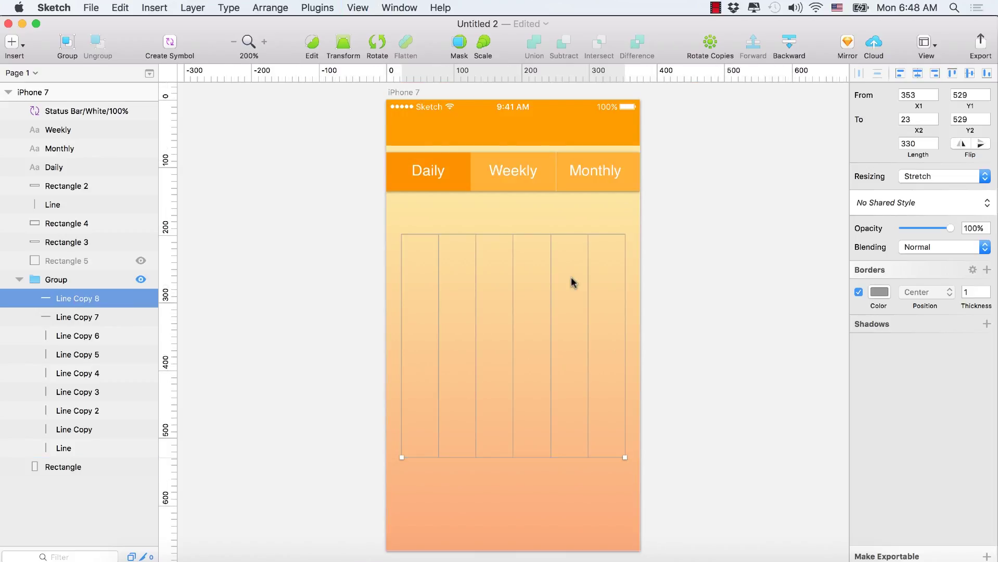
click(728, 317)
Step: Add vertical guides at X 22 and 354 on the grid's sides and horizontal guides at Y 267 and 453
scroll(537, 383, down, 3)
scroll(537, 383, right, 3)
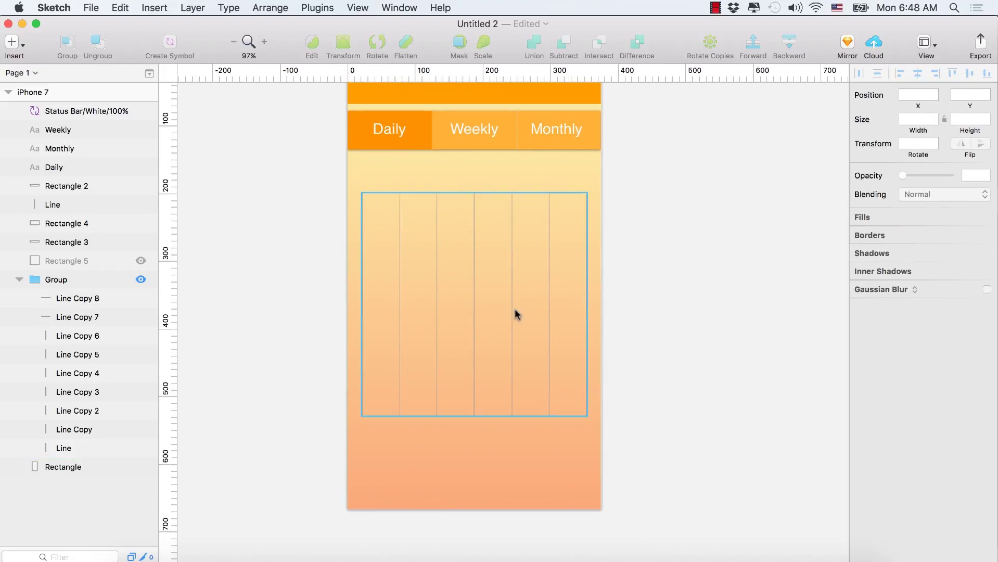
click(479, 471)
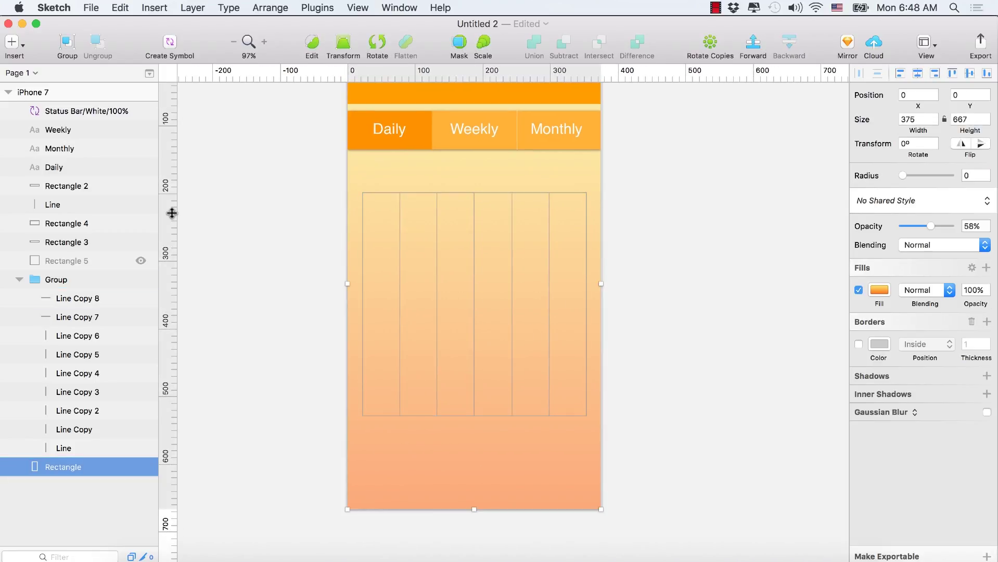
click(363, 75)
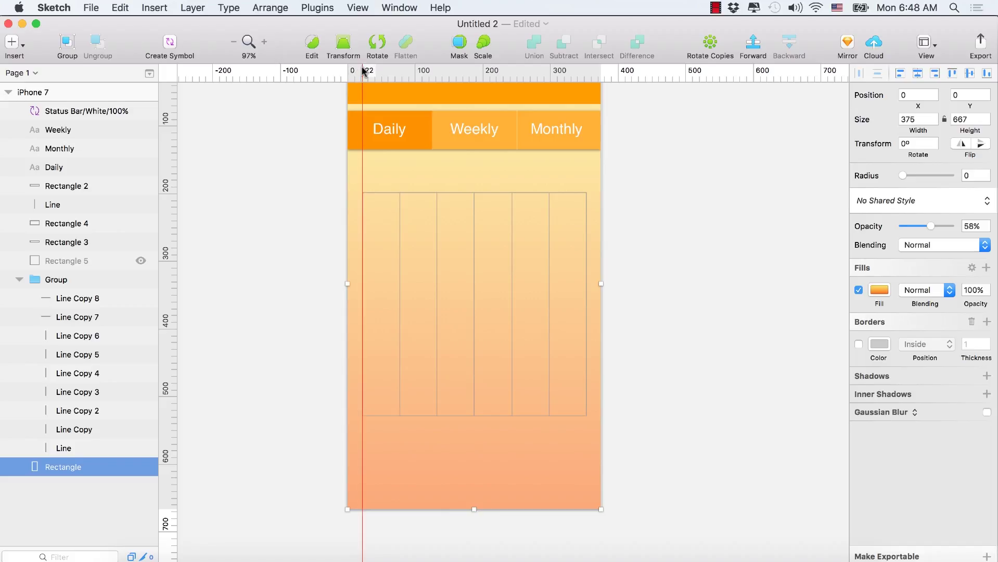
click(587, 73)
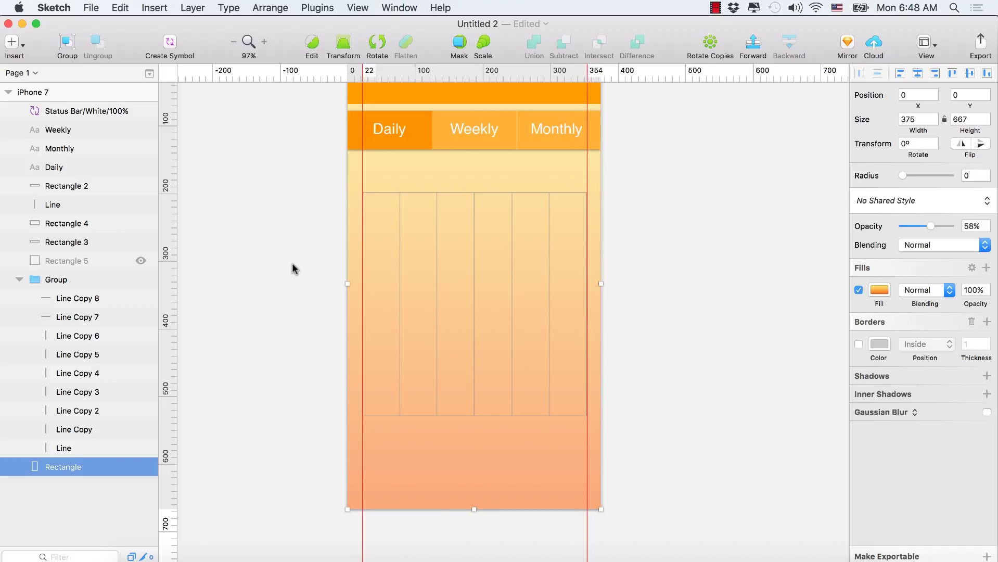
click(162, 239)
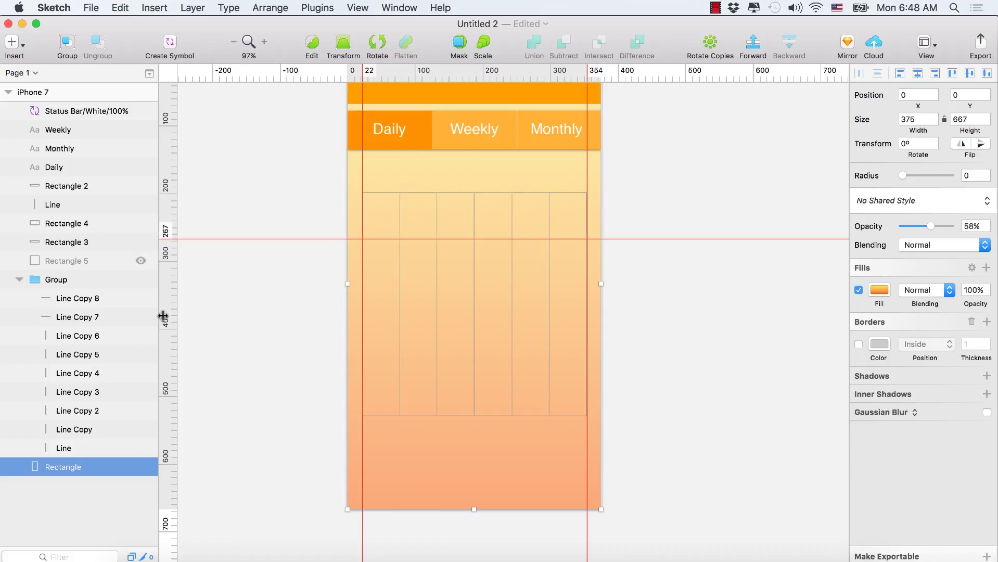
click(163, 365)
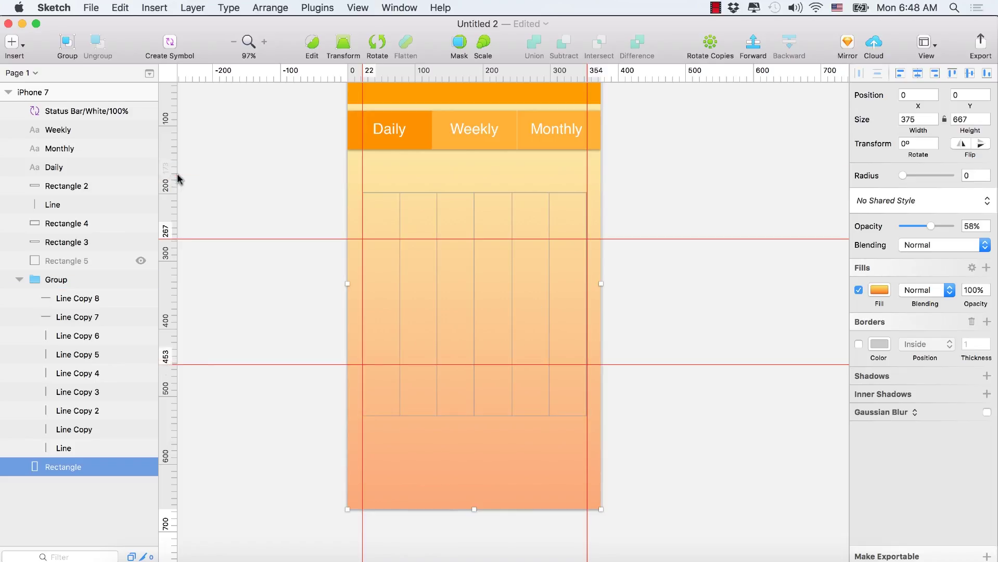
Step: Start the Vector tool and reposition the upper horizontal guide at Y 254
click(14, 46)
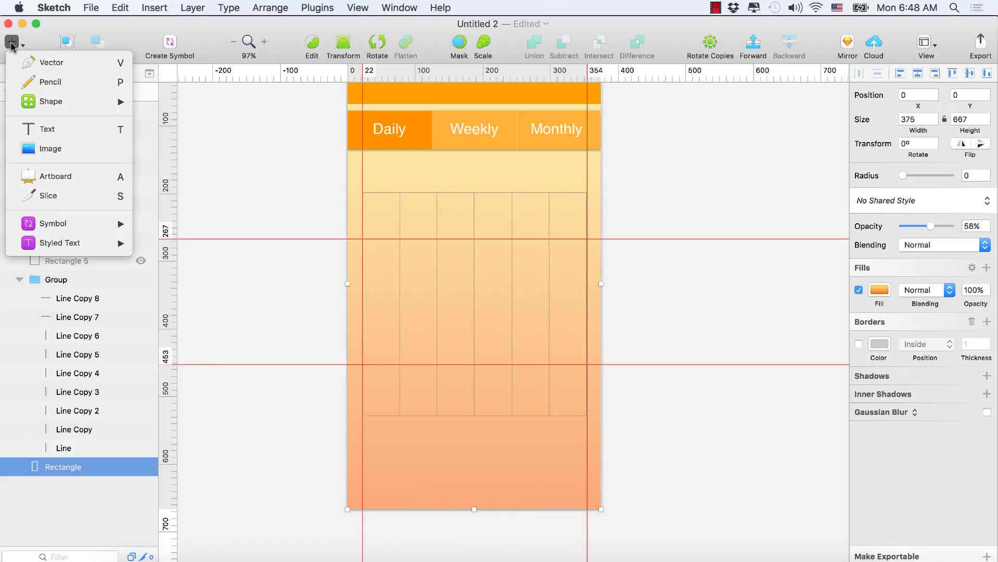
click(60, 64)
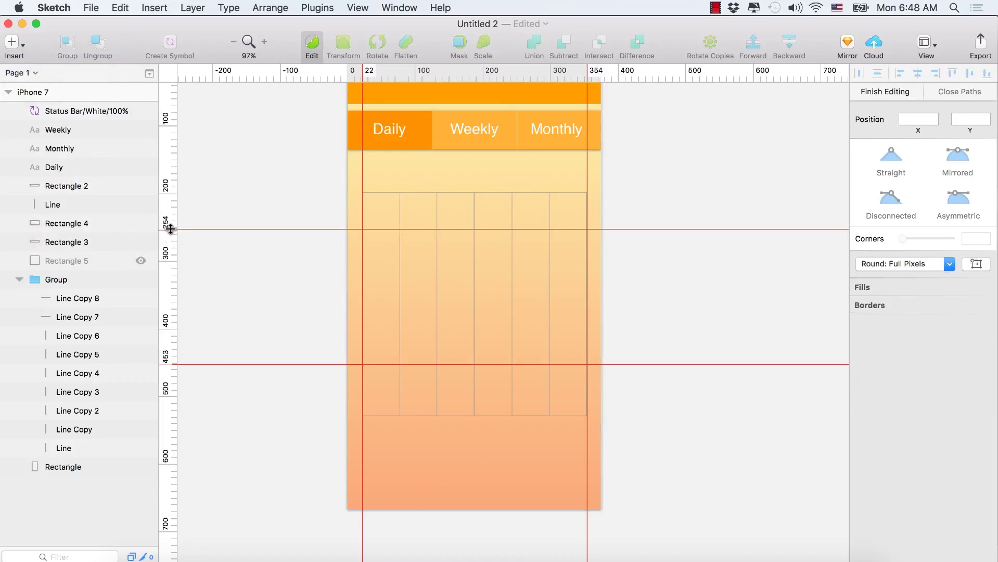
click(170, 230)
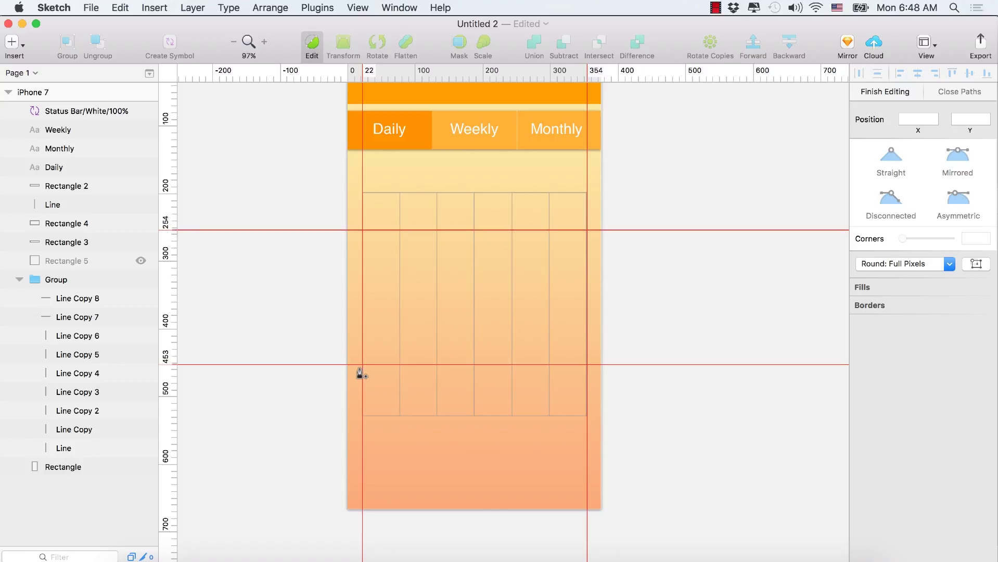
Step: Draw the chart path's straight sides through (355, 254), (355, 530) and (22, 530), up to the lower guide at X 22
click(587, 229)
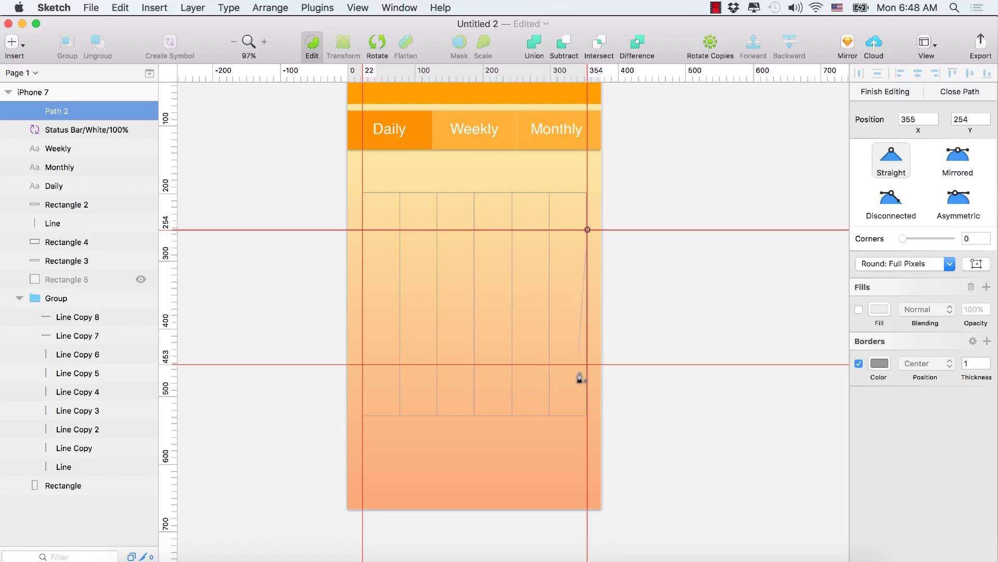
click(587, 416)
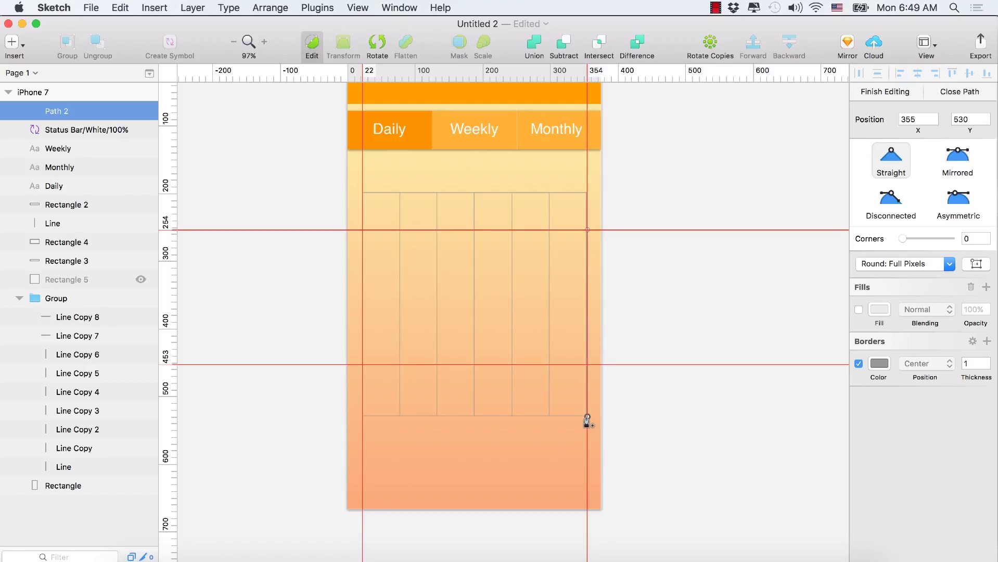
click(362, 416)
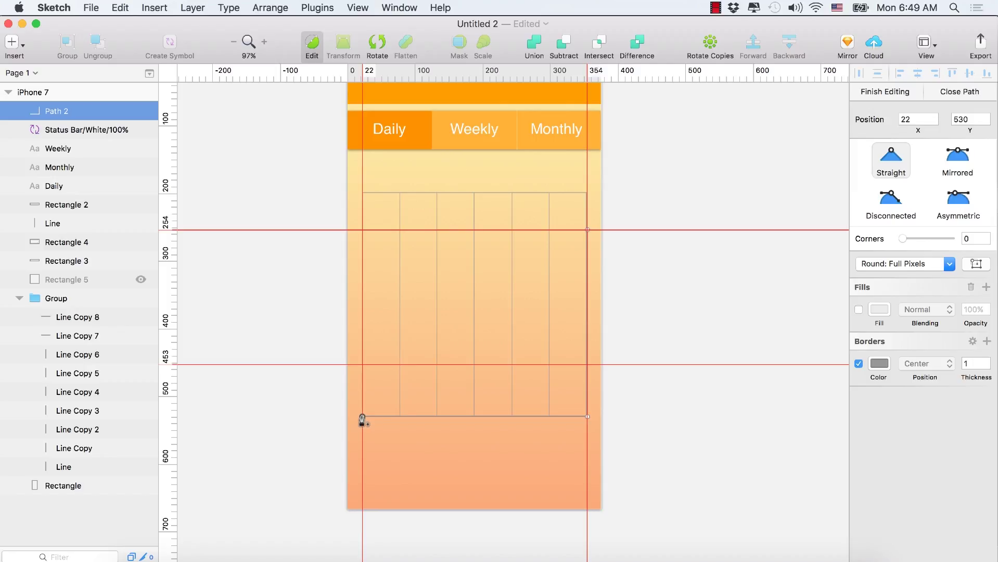
click(362, 364)
Step: Continue the path as a rising zigzag with one point on each inner vertical line, and close it at its starting point
click(400, 337)
click(437, 345)
click(475, 304)
click(512, 315)
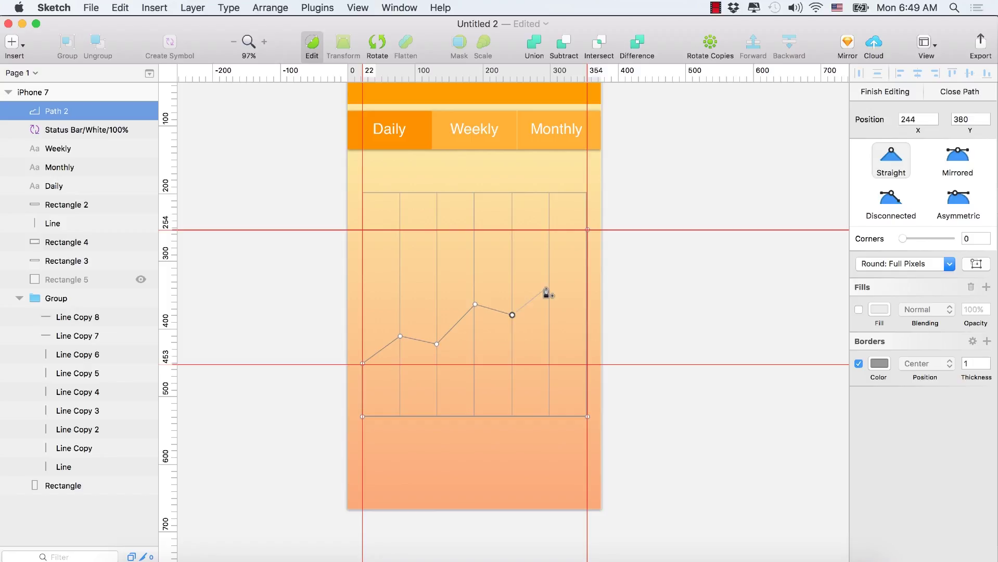
click(550, 251)
click(588, 231)
key(Return)
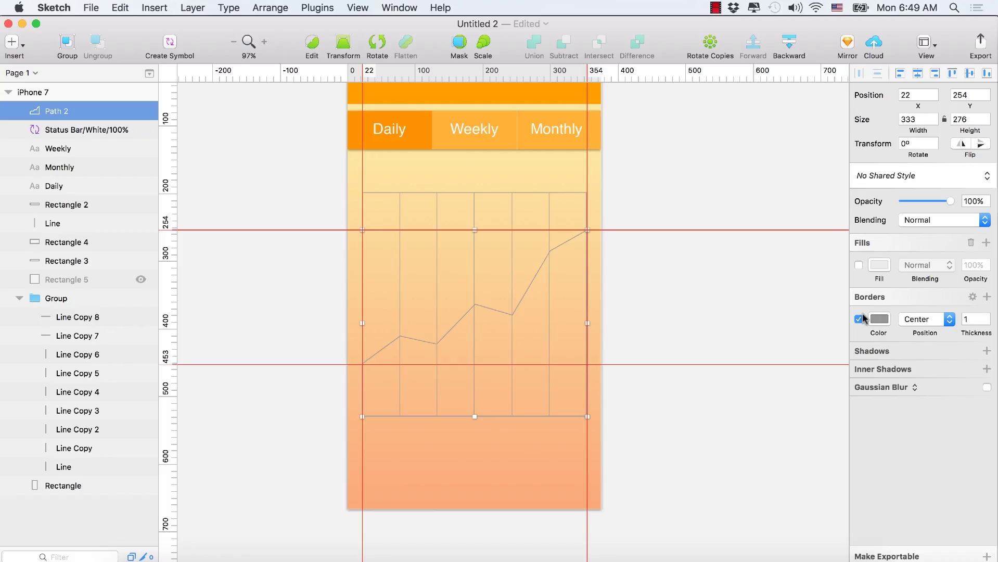
Step: Remove the chart shape's border and give the shape a linear gradient fill
click(859, 266)
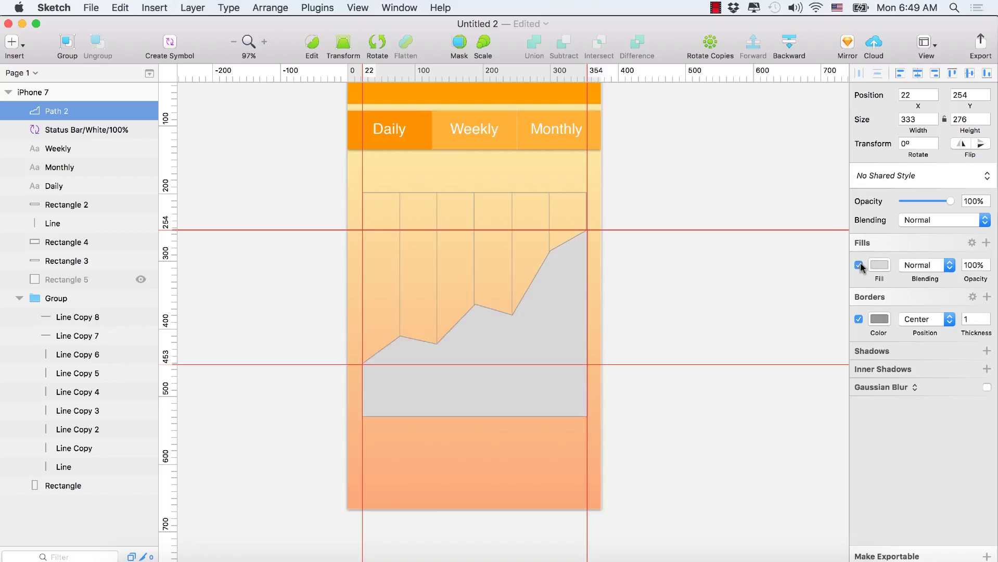
click(859, 320)
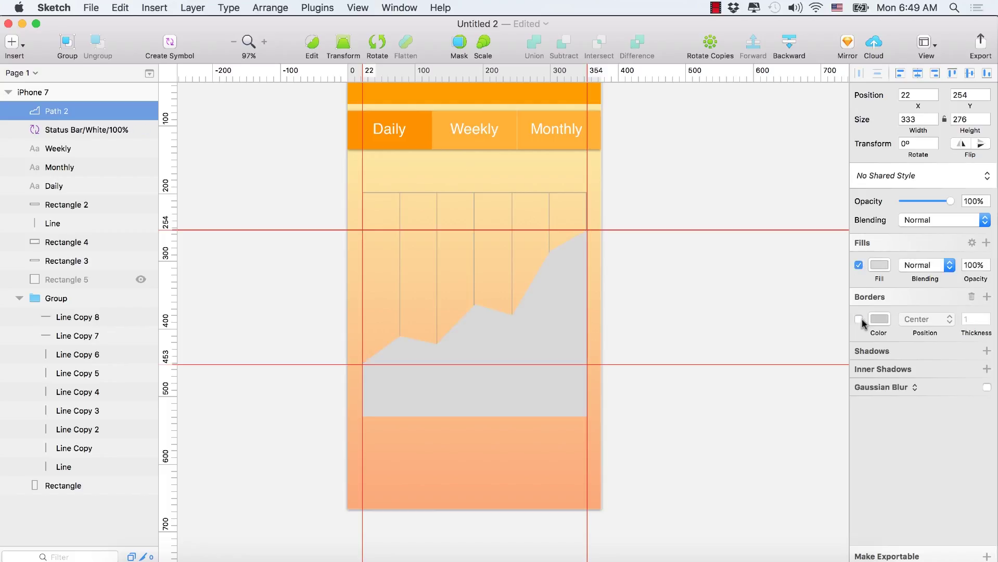
click(880, 266)
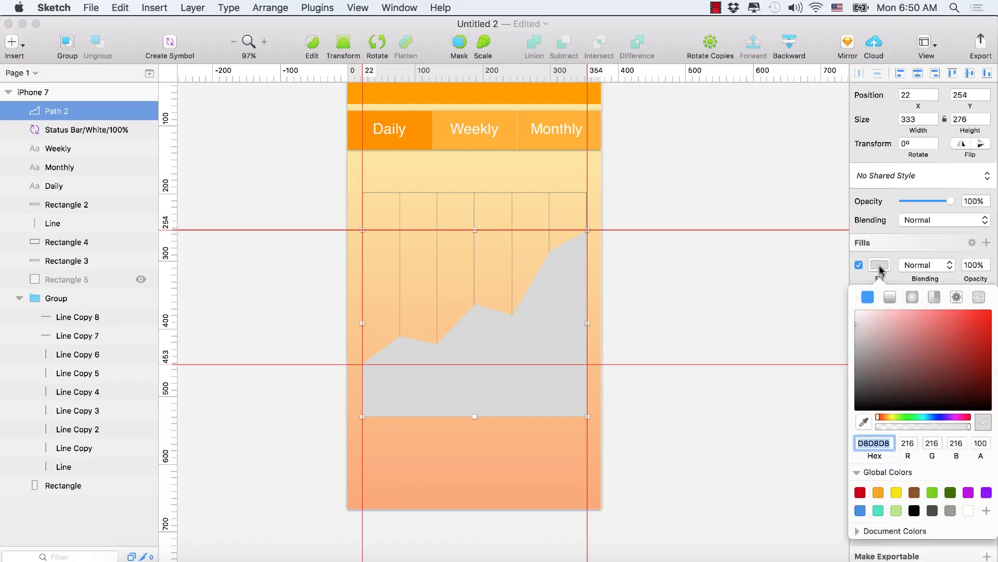
click(890, 297)
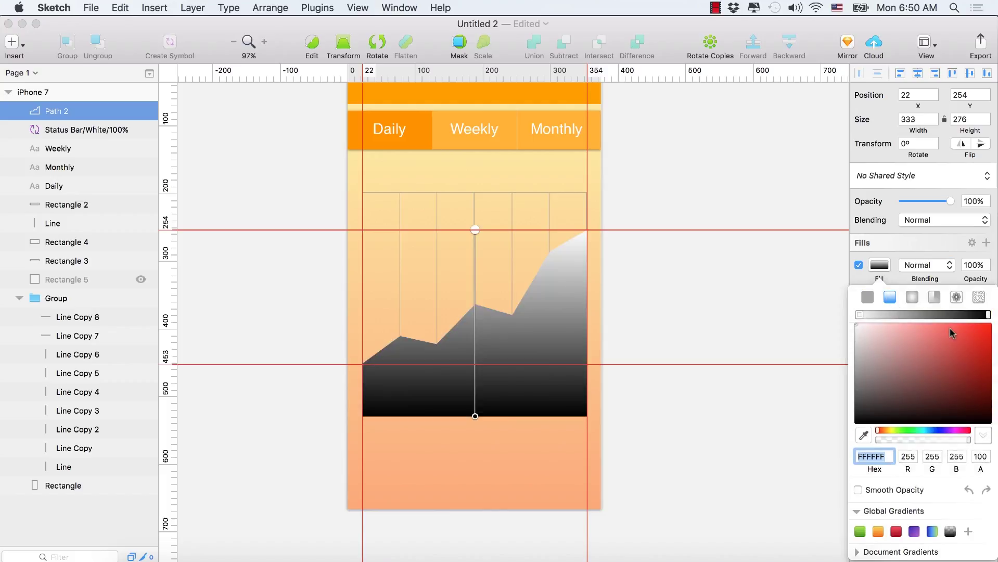
Step: Set the gradient's upper color stop to bright cyan, hex 00FBFF
click(860, 316)
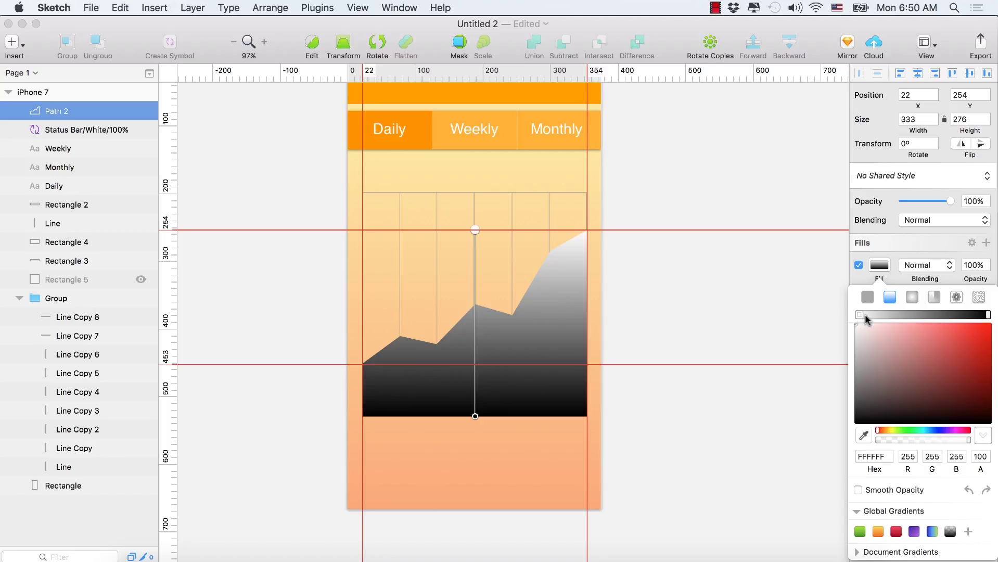
click(915, 431)
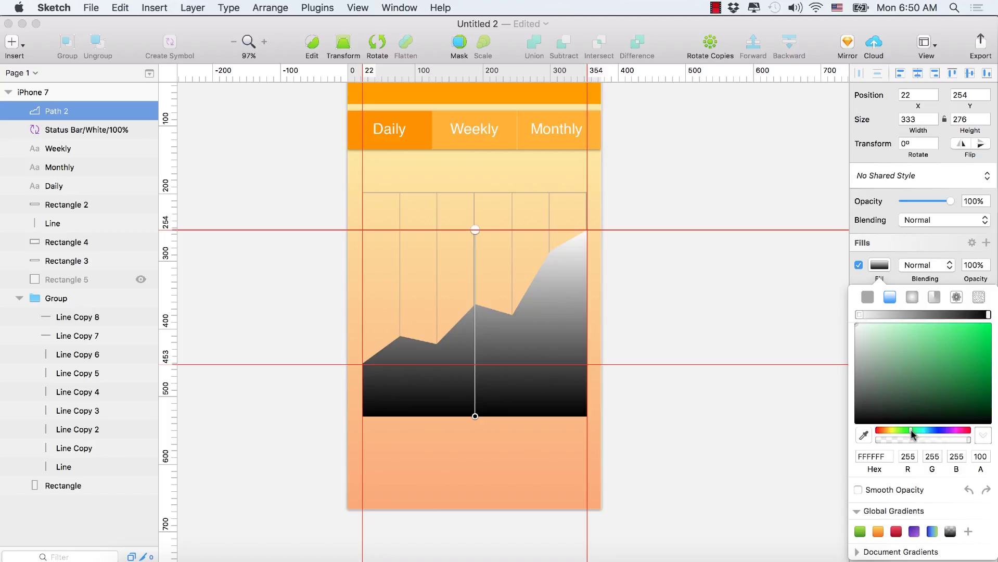
drag(912, 435, 921, 434)
drag(968, 369, 992, 323)
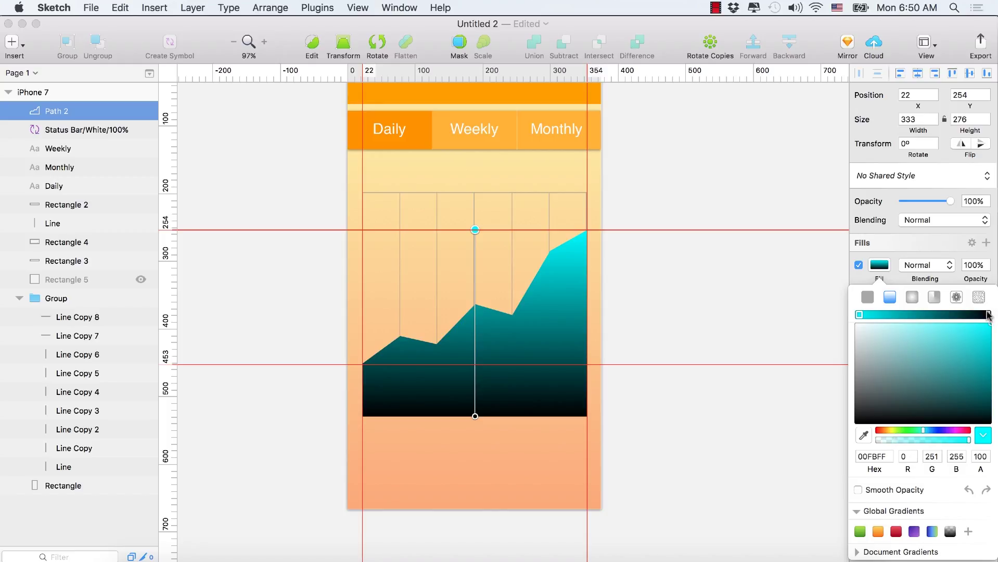
Step: Make the black gradient stop fully transparent with alpha 0, and angle the gradient diagonally from mid-chart to just below the grid
click(987, 315)
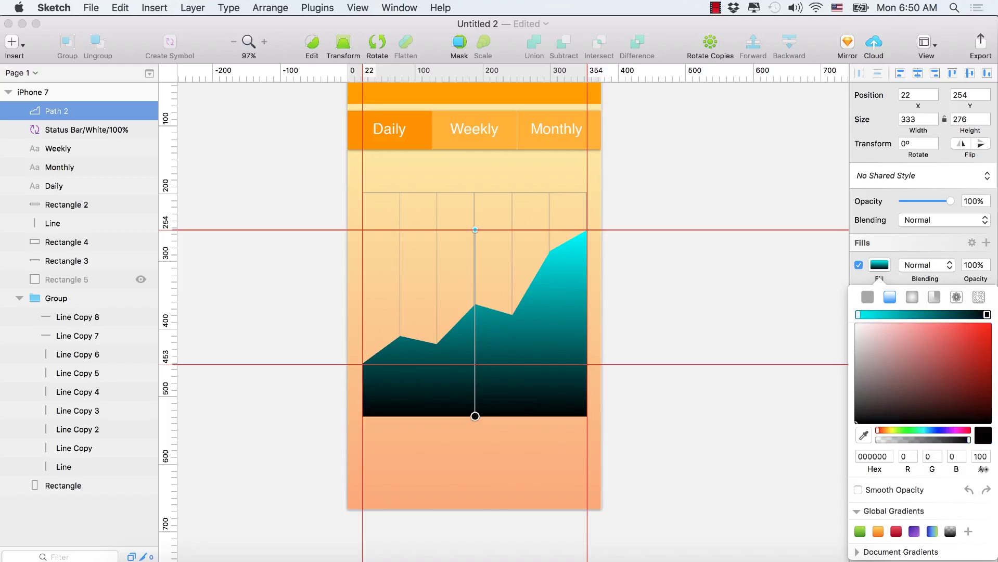
drag(983, 469, 783, 488)
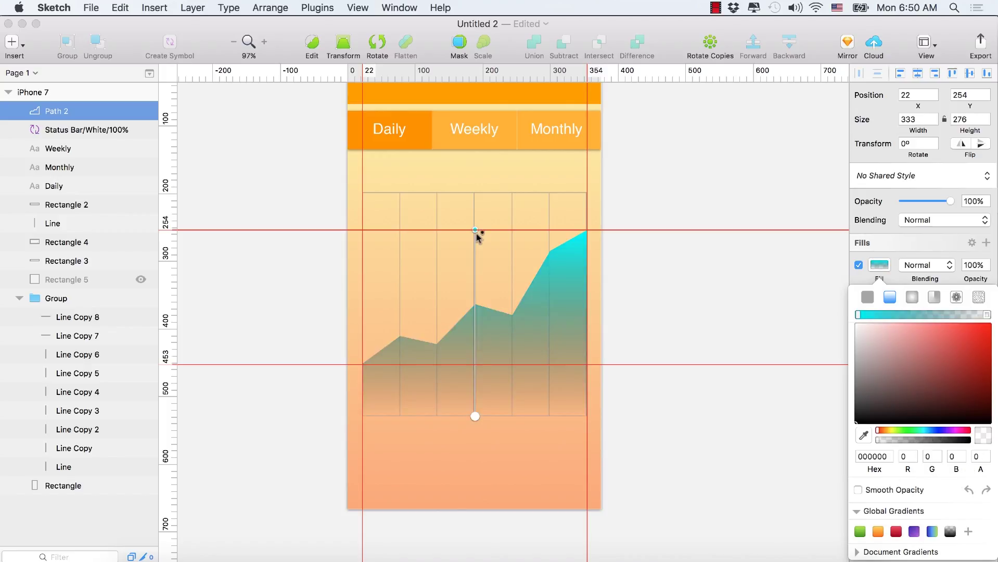
drag(475, 230, 456, 346)
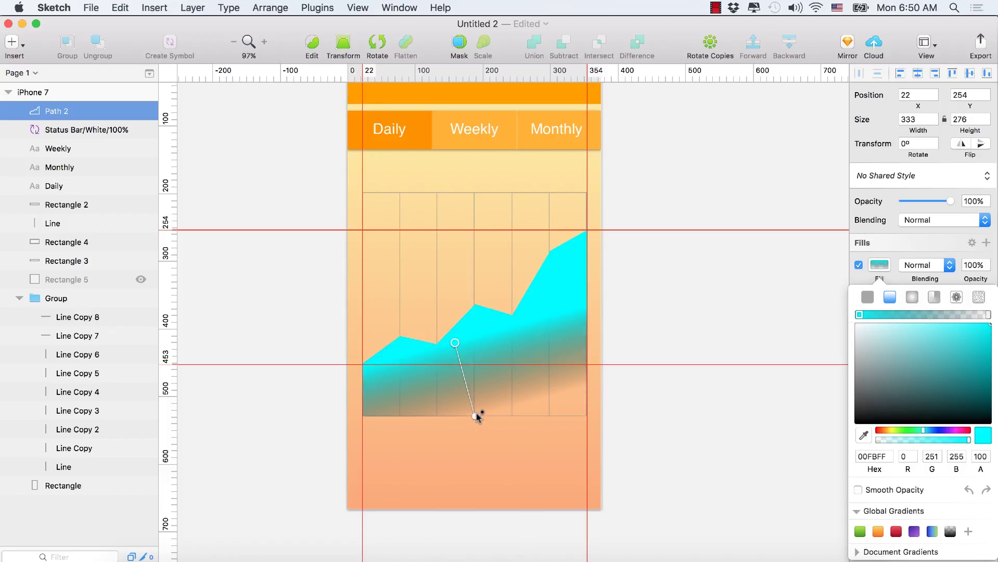
drag(478, 414, 506, 439)
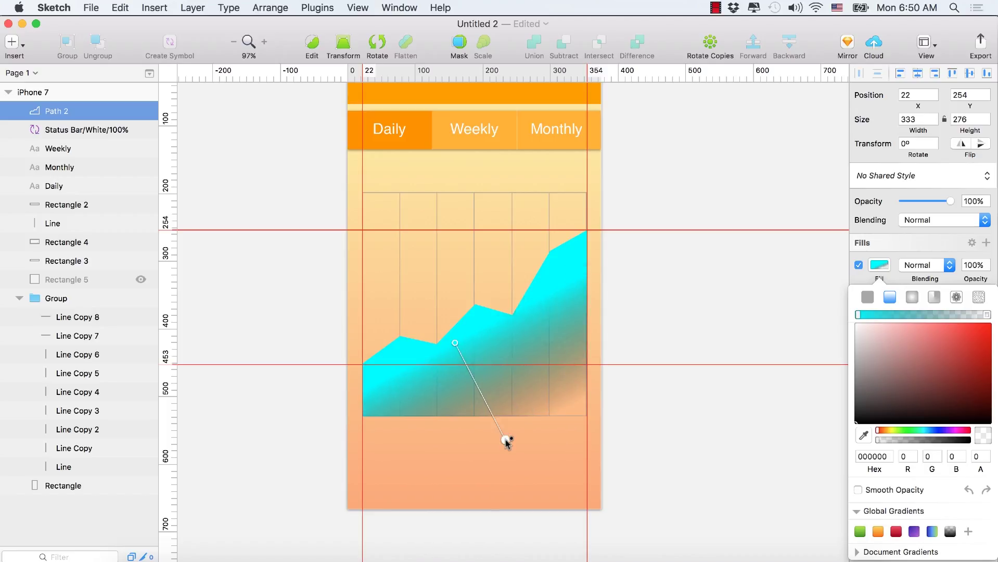
Step: Stretch the chart's diagonal gradient so its transparent end lies below the artboard, and set the cyan stop's alpha to 82
drag(460, 341, 463, 360)
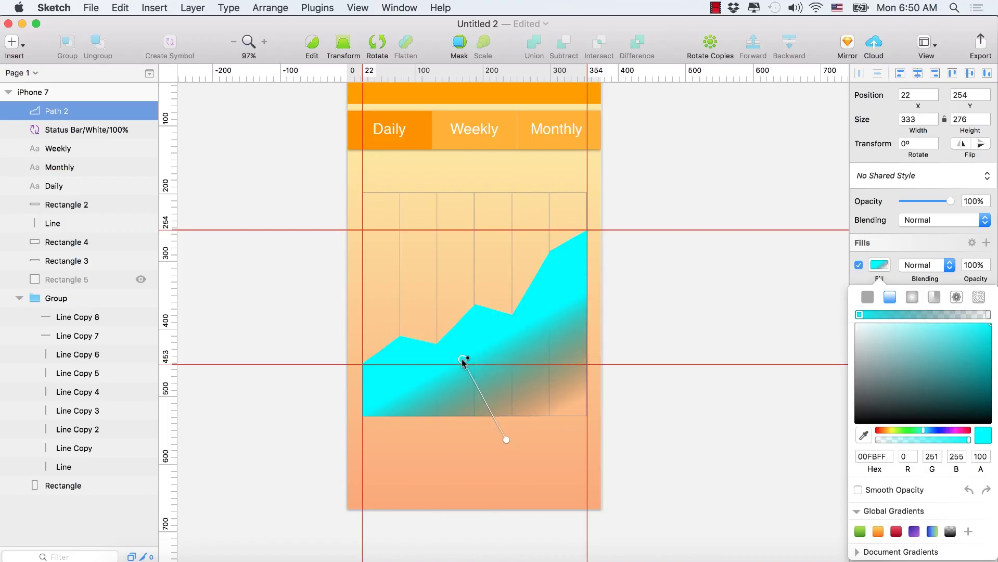
drag(508, 442, 578, 561)
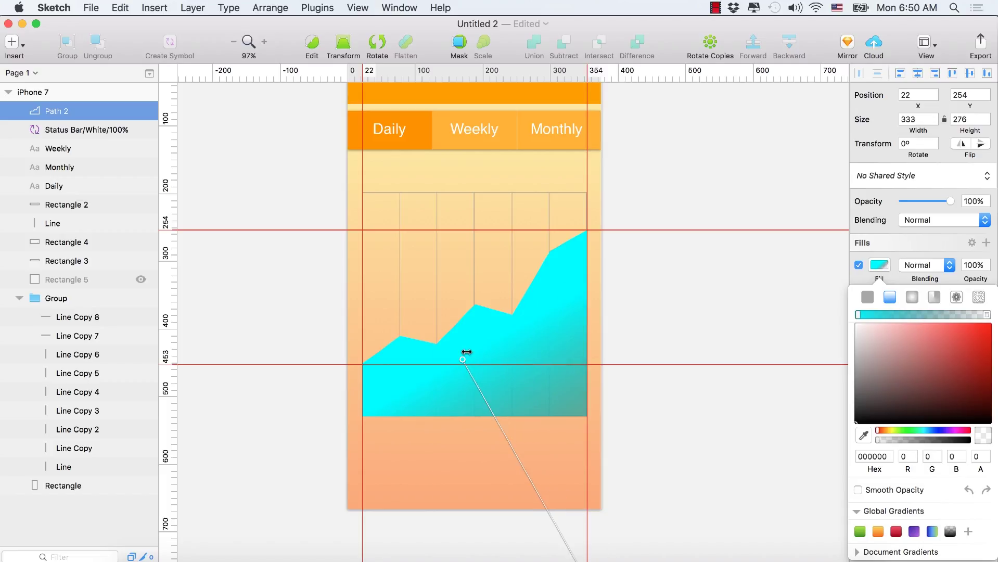
click(859, 316)
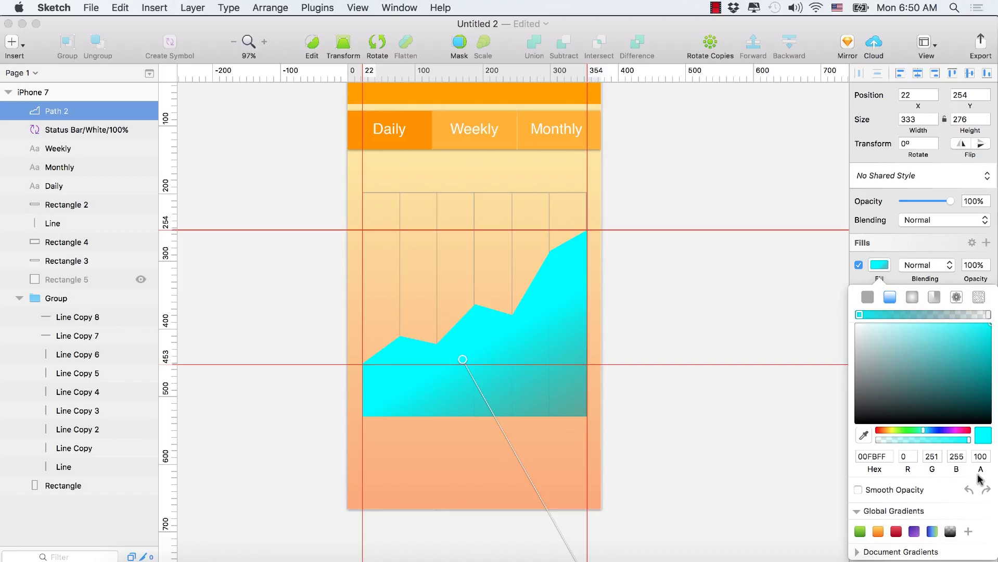
mouse_move(981, 471)
mouse_down()
mouse_move(952, 477)
mouse_move(983, 478)
mouse_move(951, 476)
mouse_move(972, 474)
mouse_up()
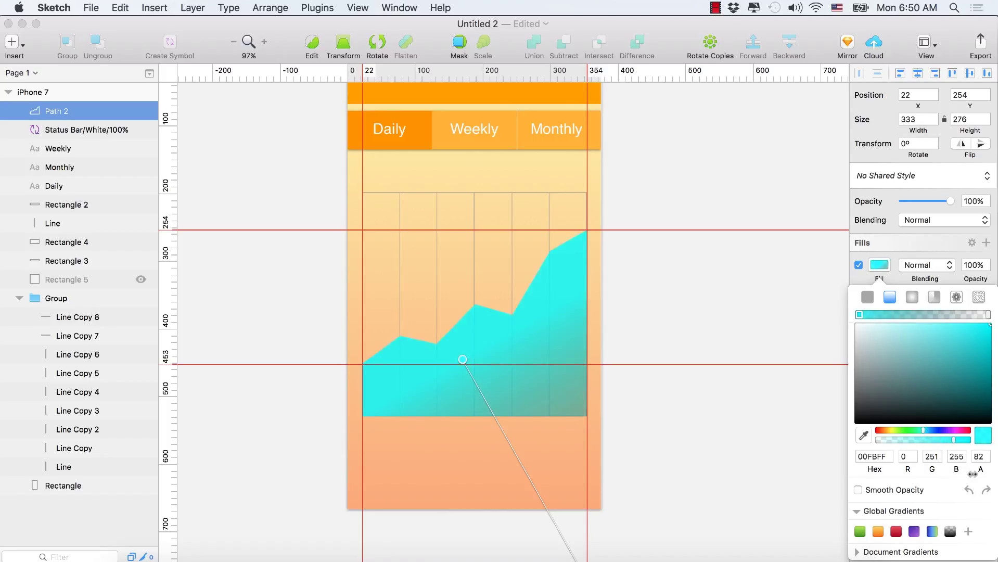
click(679, 258)
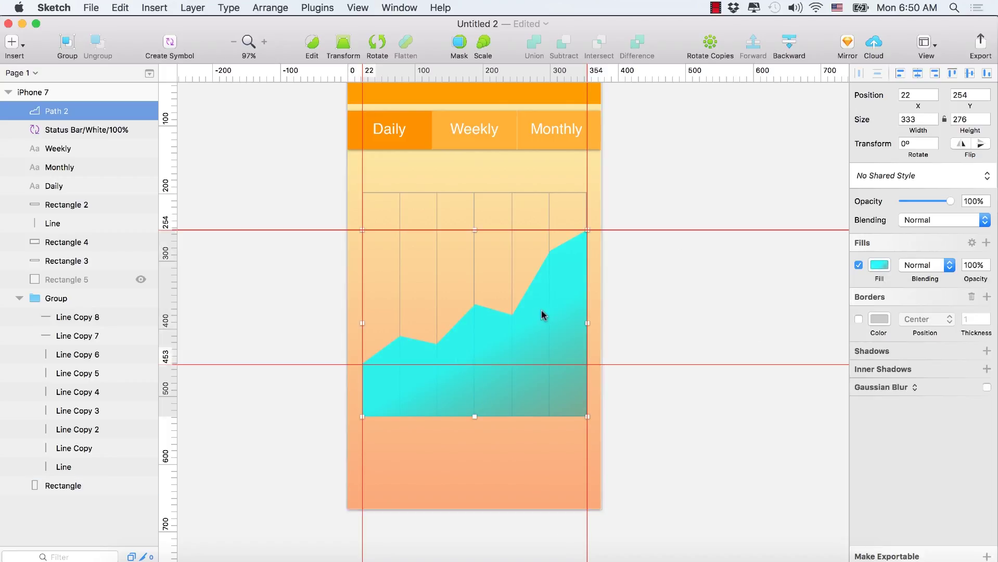
click(715, 263)
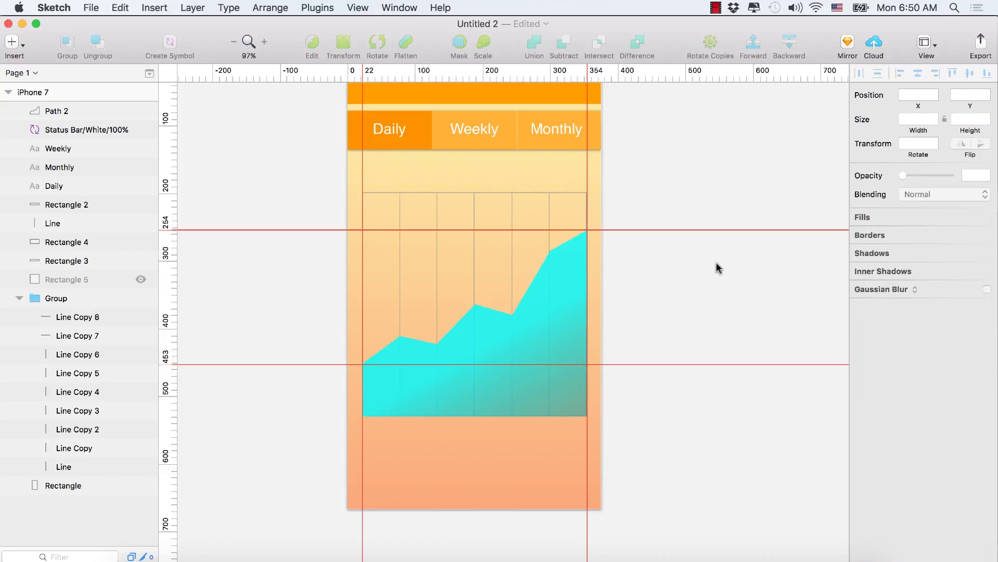
Step: Draw an open straight-segment vector path along the chart's upper edge, with one point at each peak, dip and end
scroll(509, 364, down, 5)
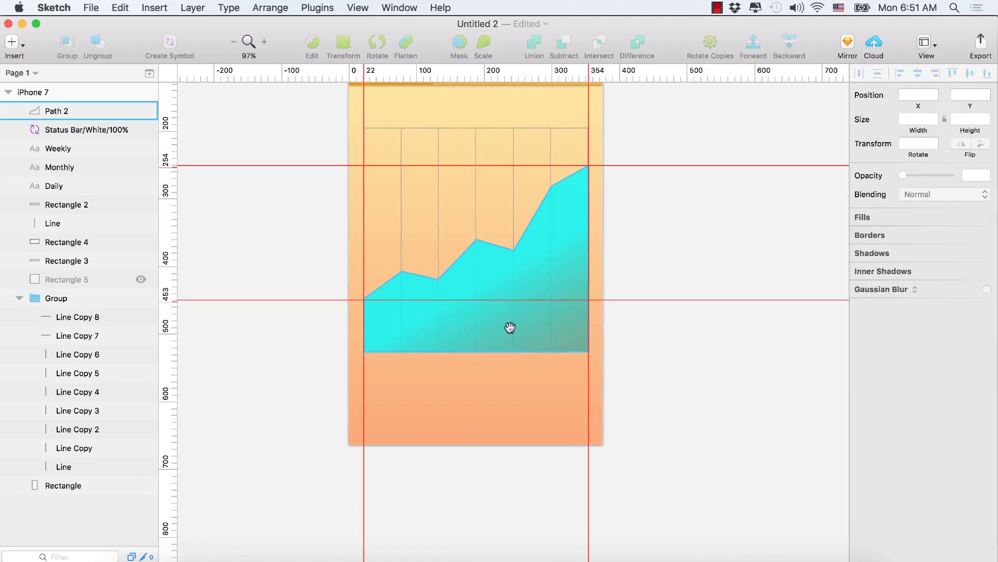
click(12, 42)
click(71, 63)
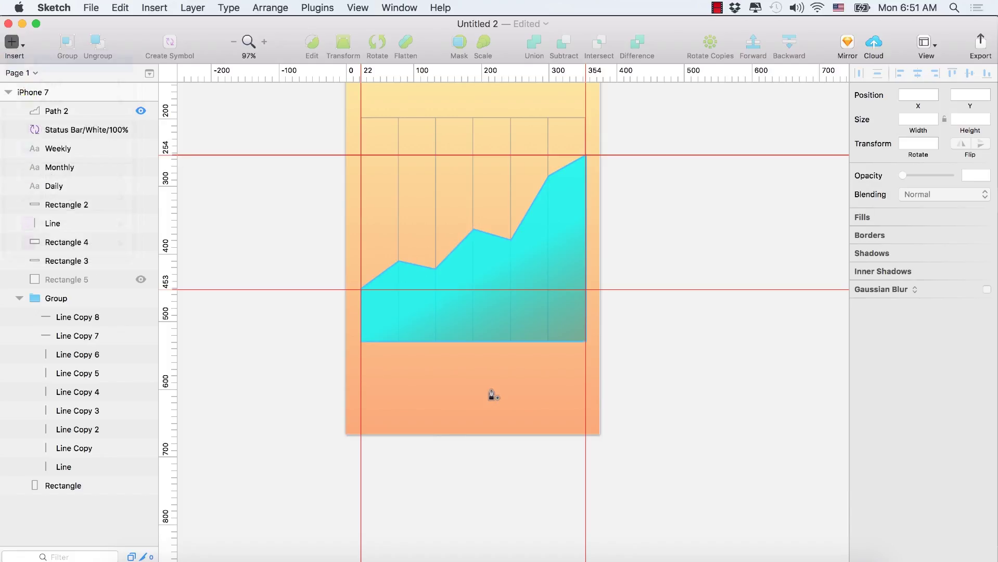
click(362, 289)
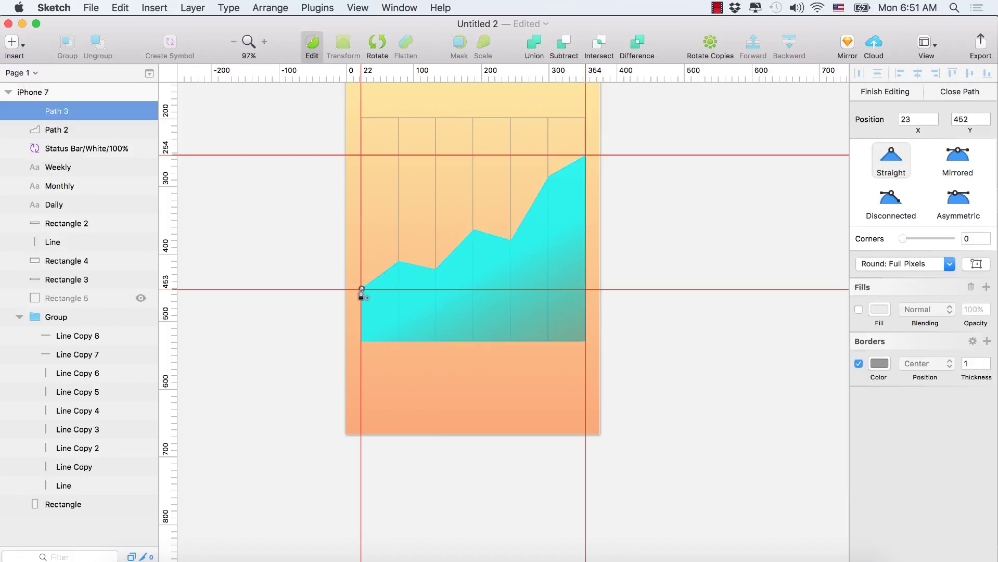
click(399, 261)
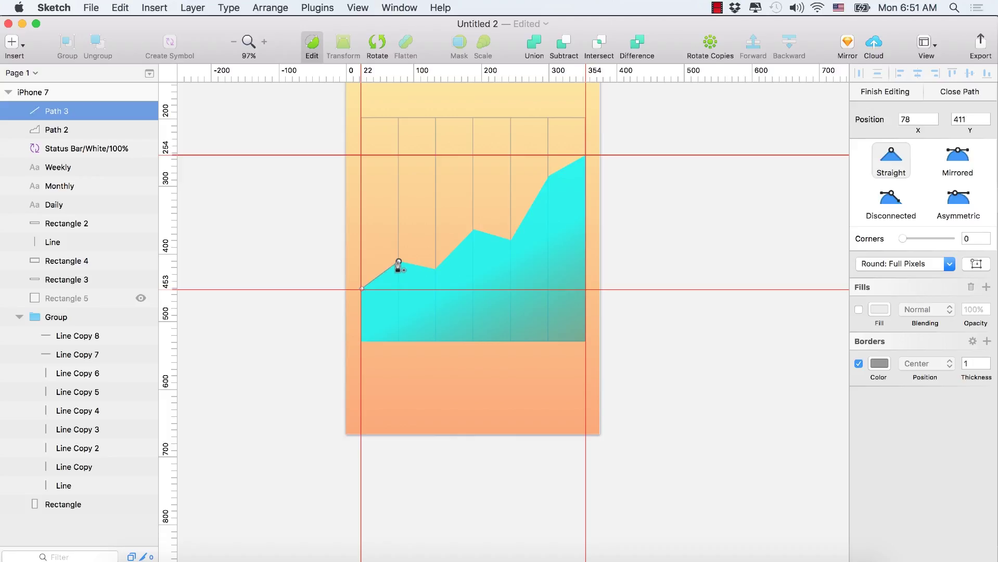
click(435, 268)
click(474, 229)
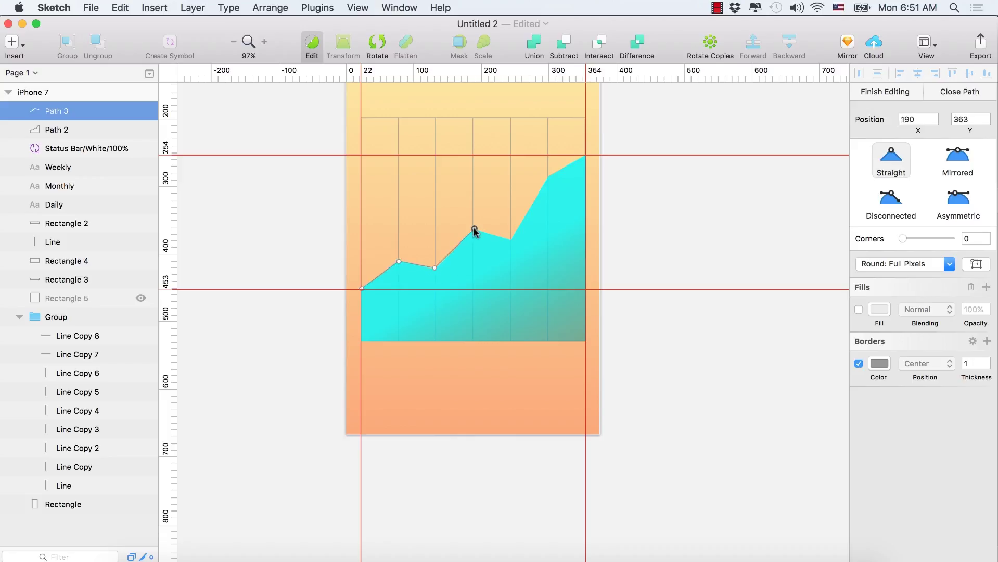
click(510, 240)
click(549, 177)
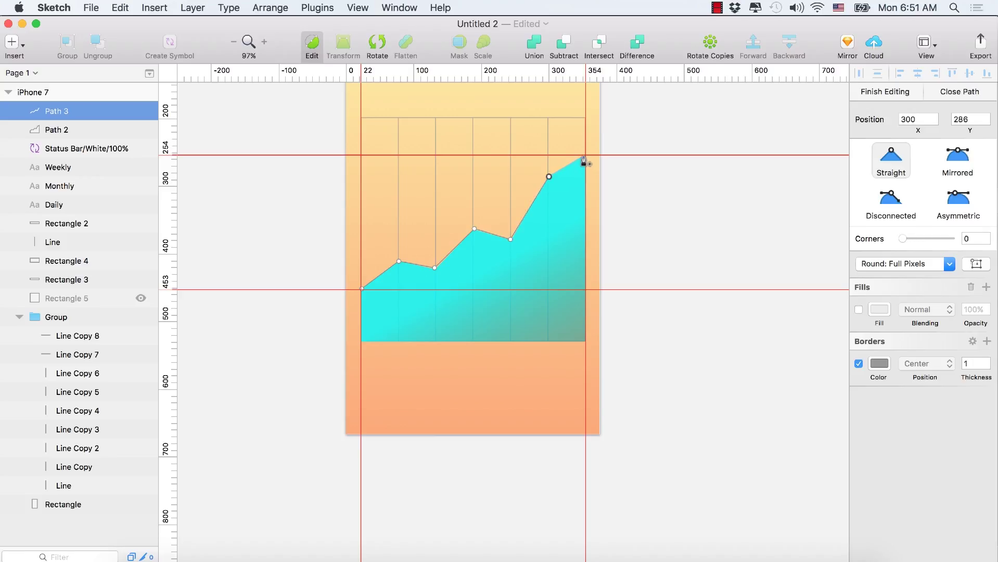
click(586, 155)
click(885, 94)
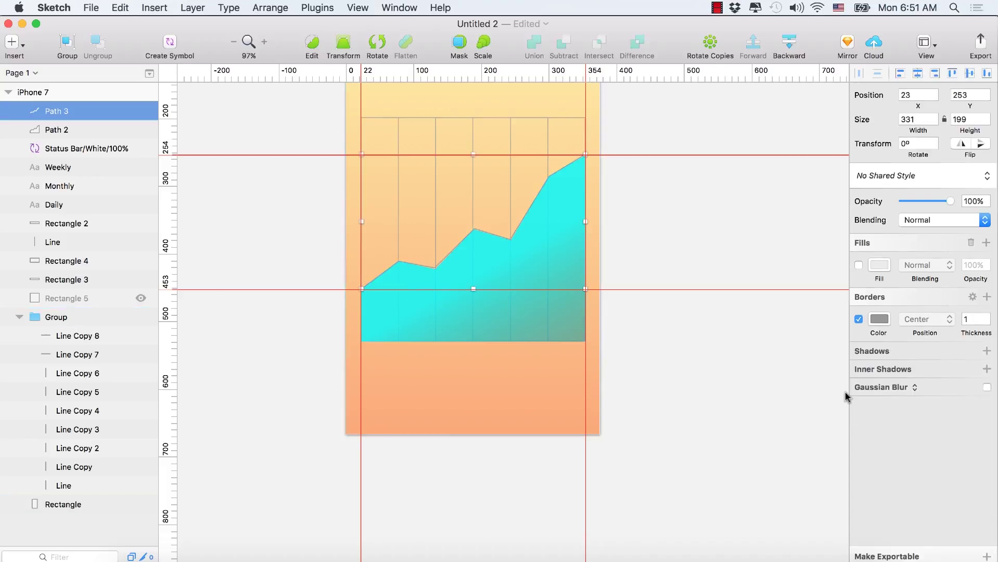
Step: Set the new line's border thickness to 5 and its color to light turquoise, hex 7BFFEF
click(974, 319)
text(6)
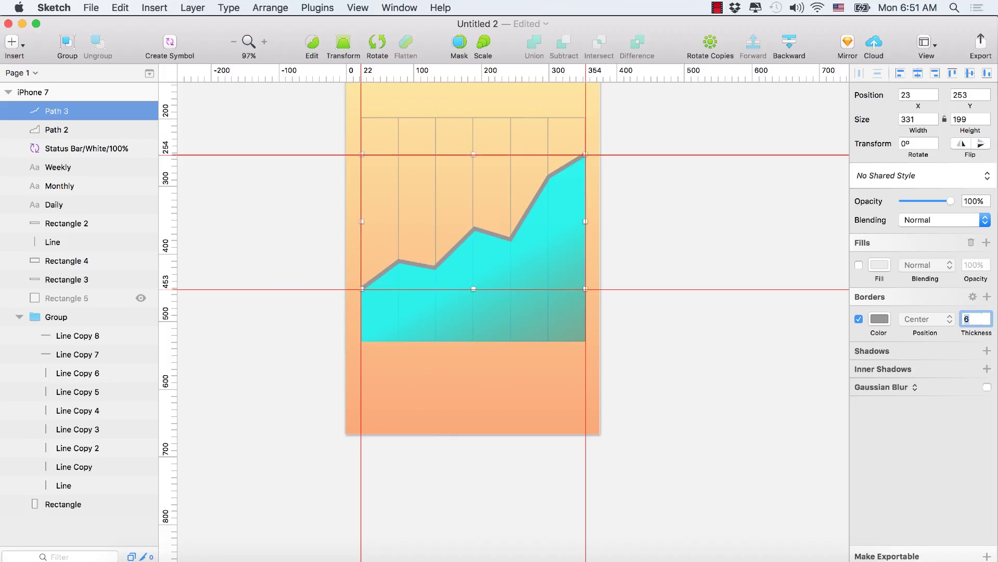
text(5)
click(881, 319)
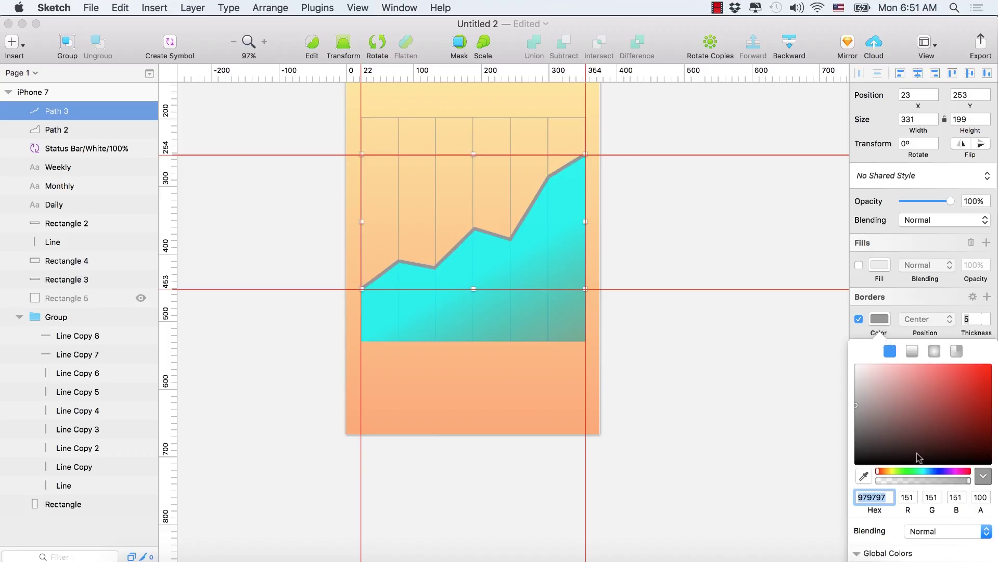
click(922, 471)
mouse_move(969, 374)
mouse_down()
mouse_move(977, 362)
mouse_move(916, 364)
mouse_move(926, 364)
mouse_up()
drag(922, 472, 921, 471)
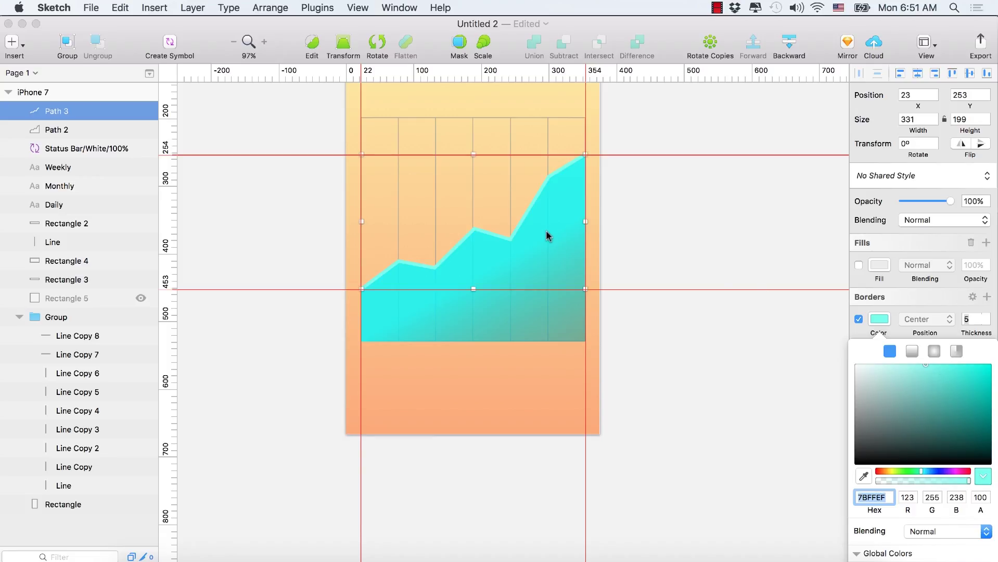
click(546, 326)
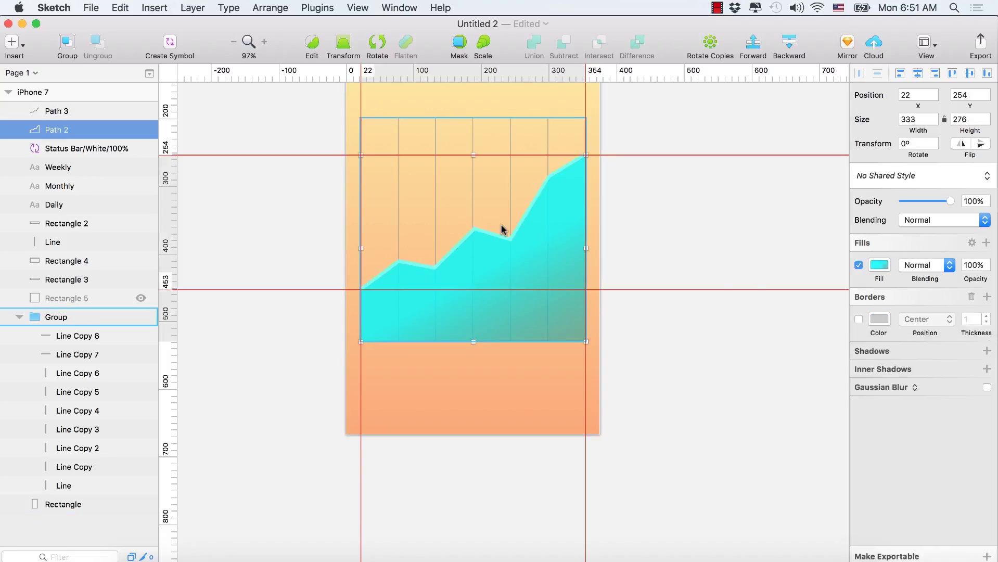
Step: Open the turquoise line for point editing and select its point on the first inner vertical grid line
double_click(401, 266)
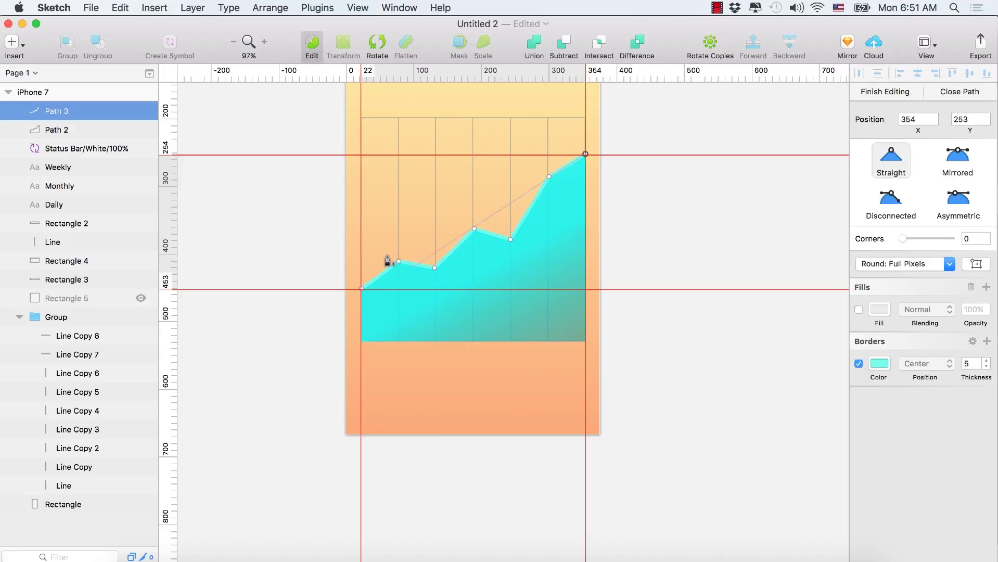
click(399, 261)
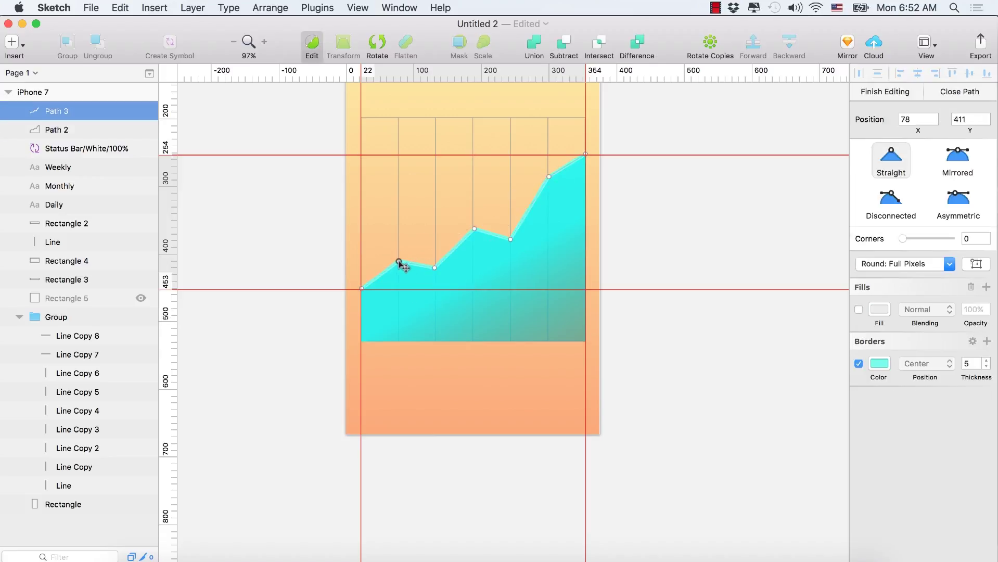